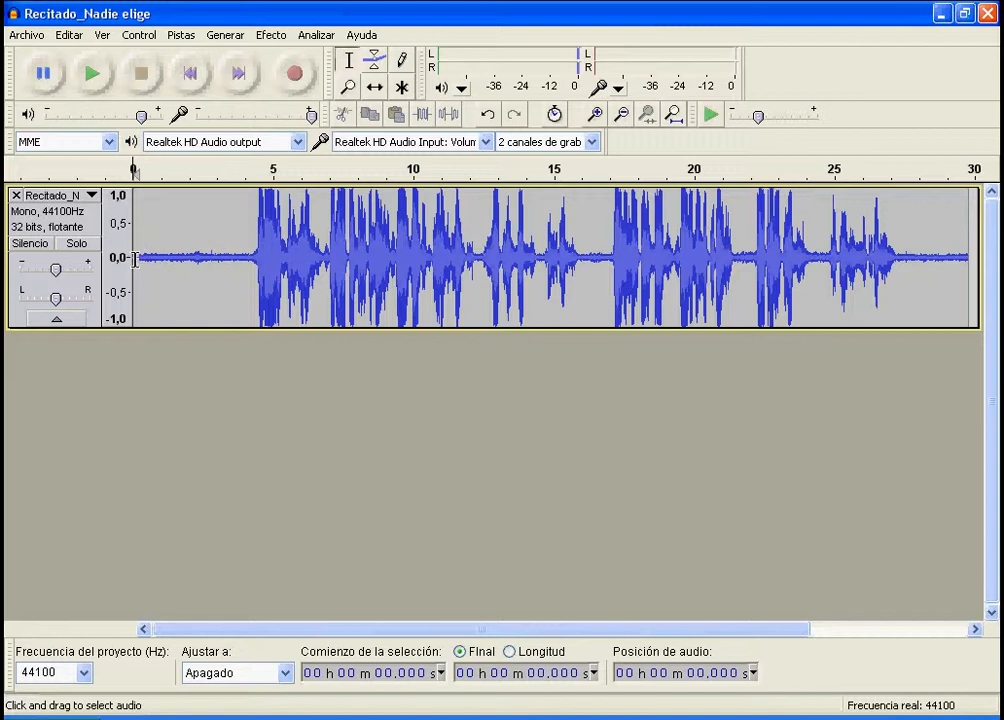
Play the original voice recording from near its start, stopping after the first spoken phrases
click(138, 258)
click(101, 84)
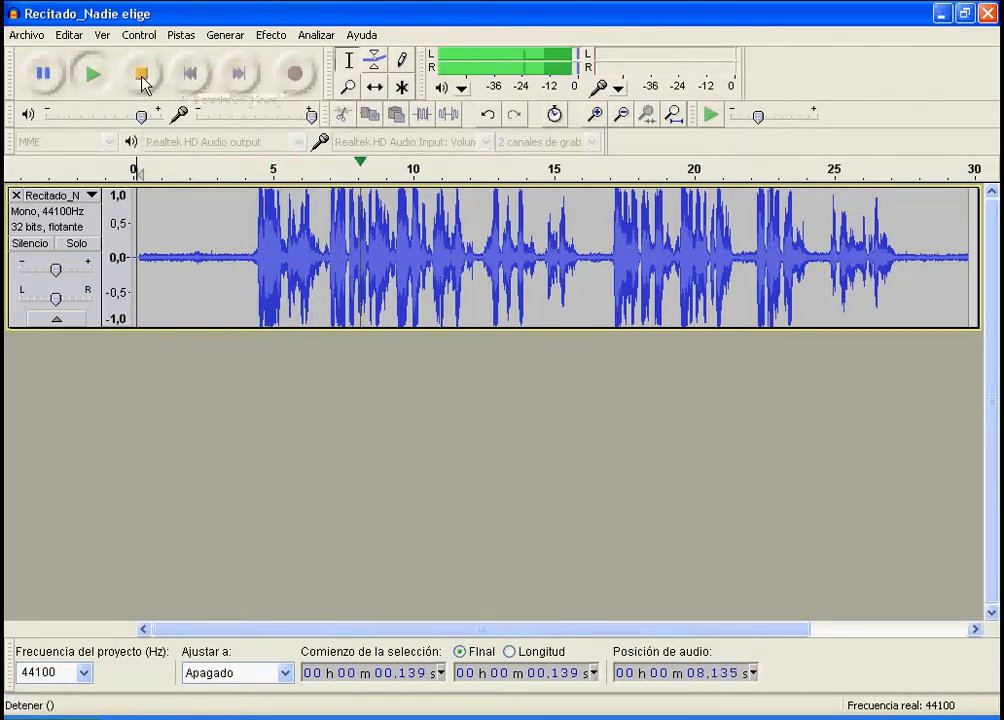
click(142, 78)
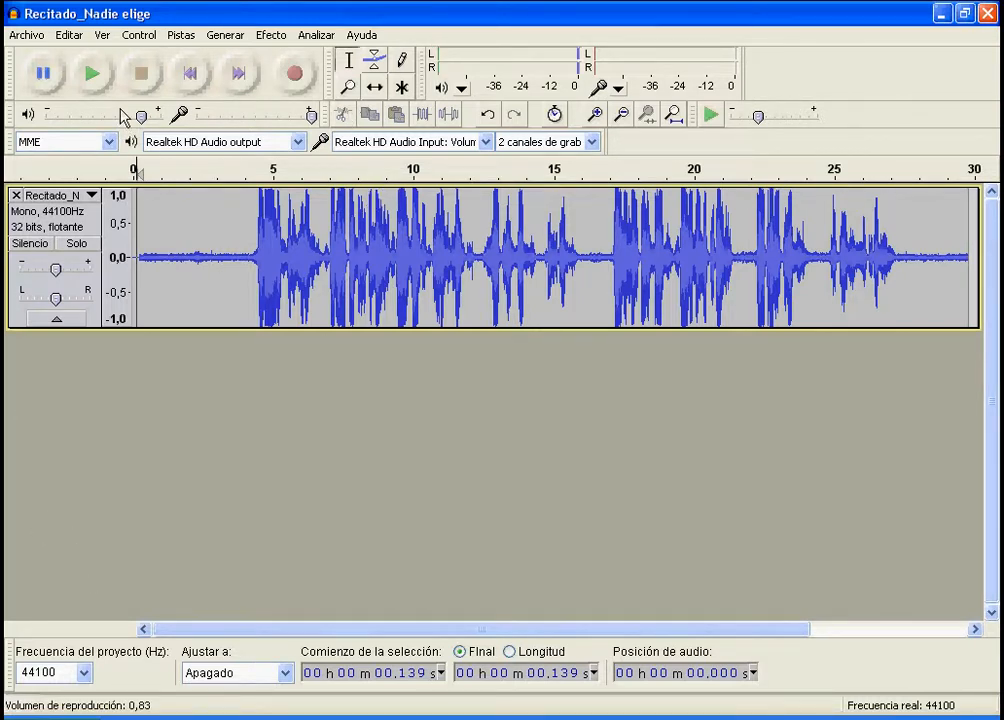
click(166, 257)
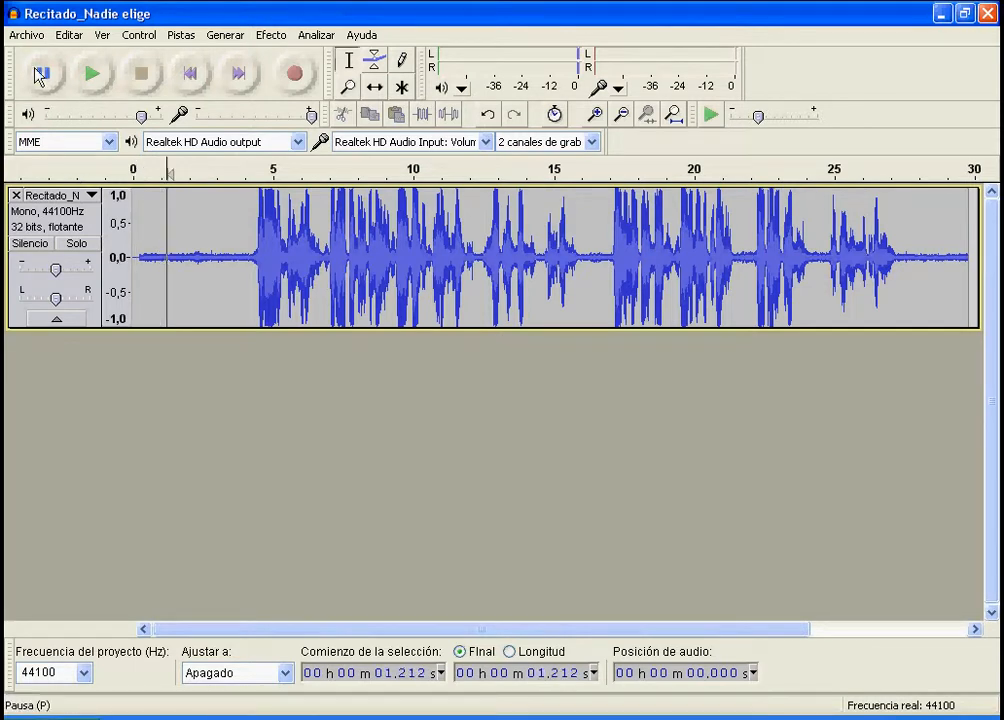
Export the audio as a WAV (Microsoft) 16-bit signed PCM file named "Recitado_Nadie elige_WAV", keeping the metadata as offered
click(33, 35)
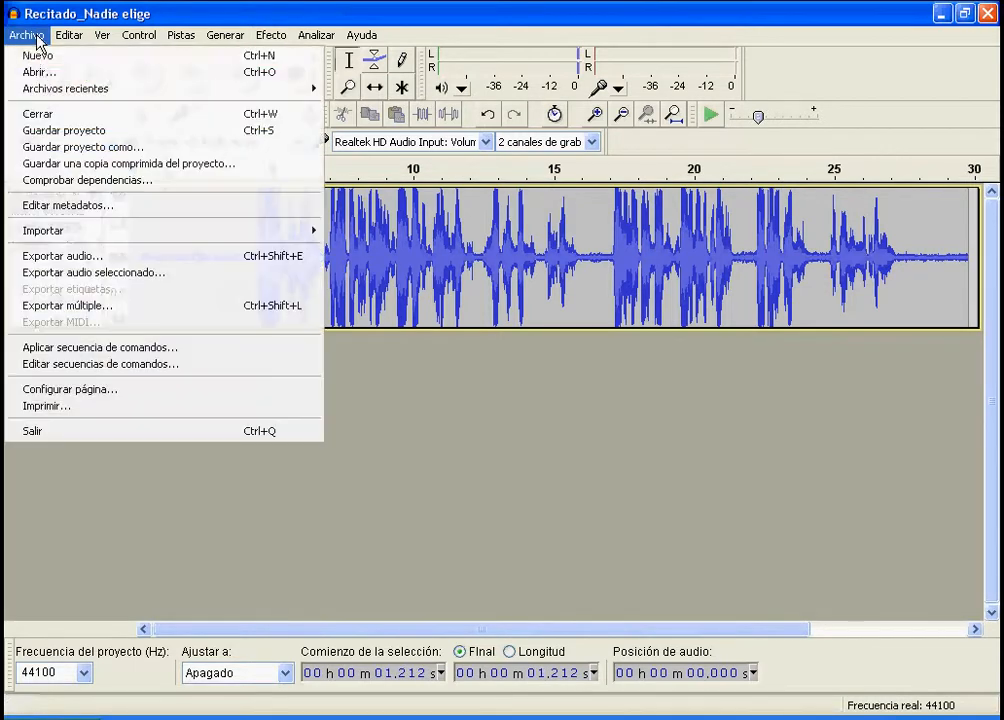
click(78, 258)
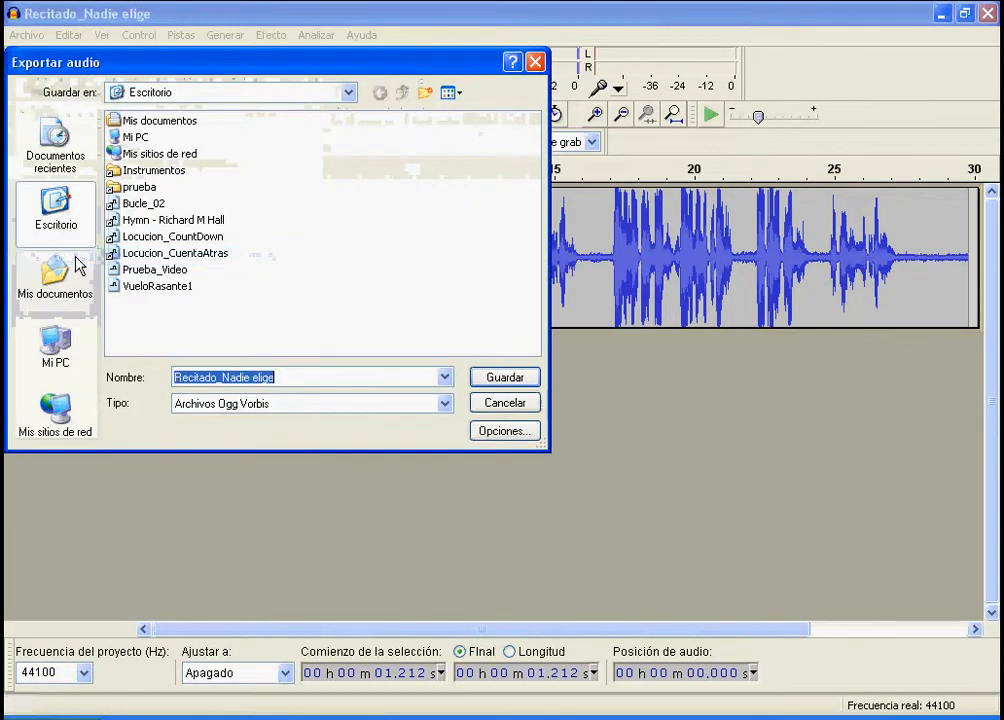
click(444, 403)
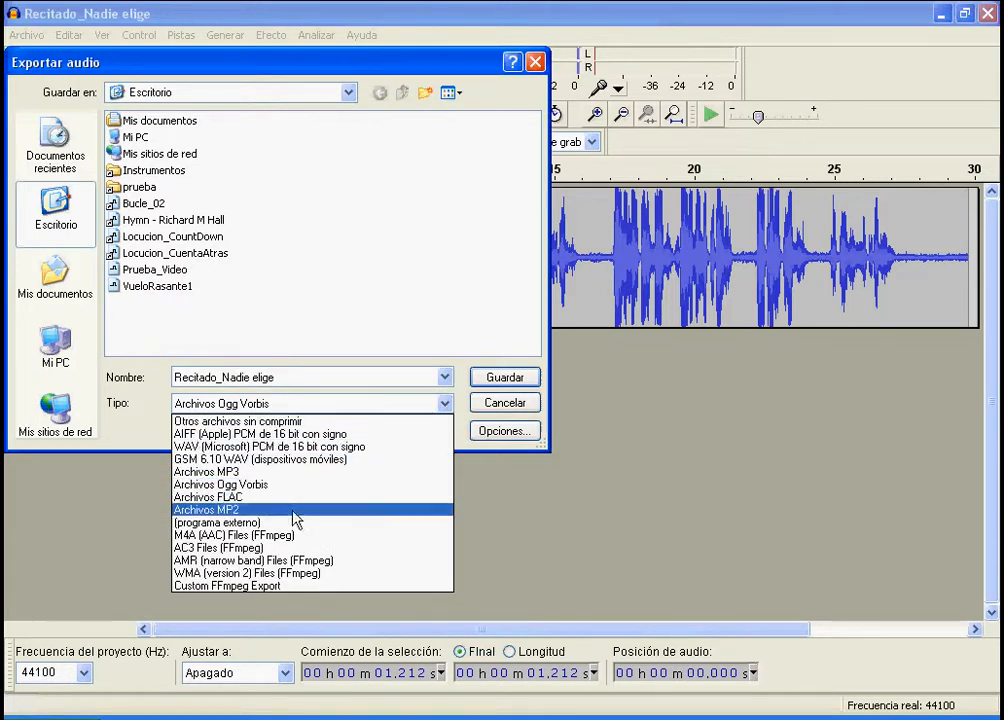
click(272, 447)
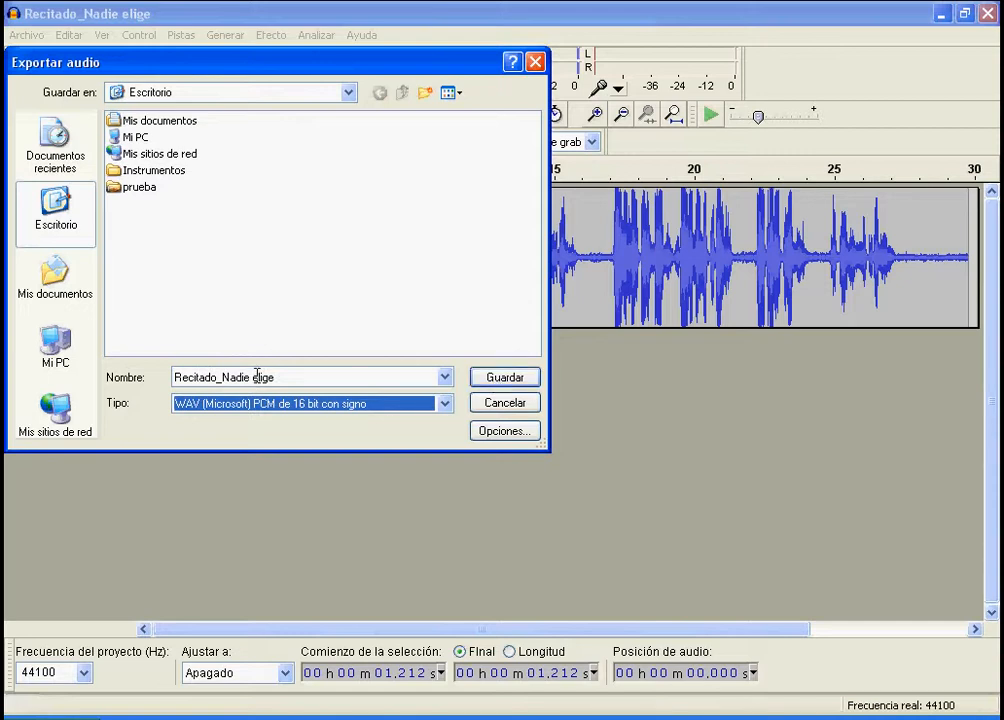
click(280, 376)
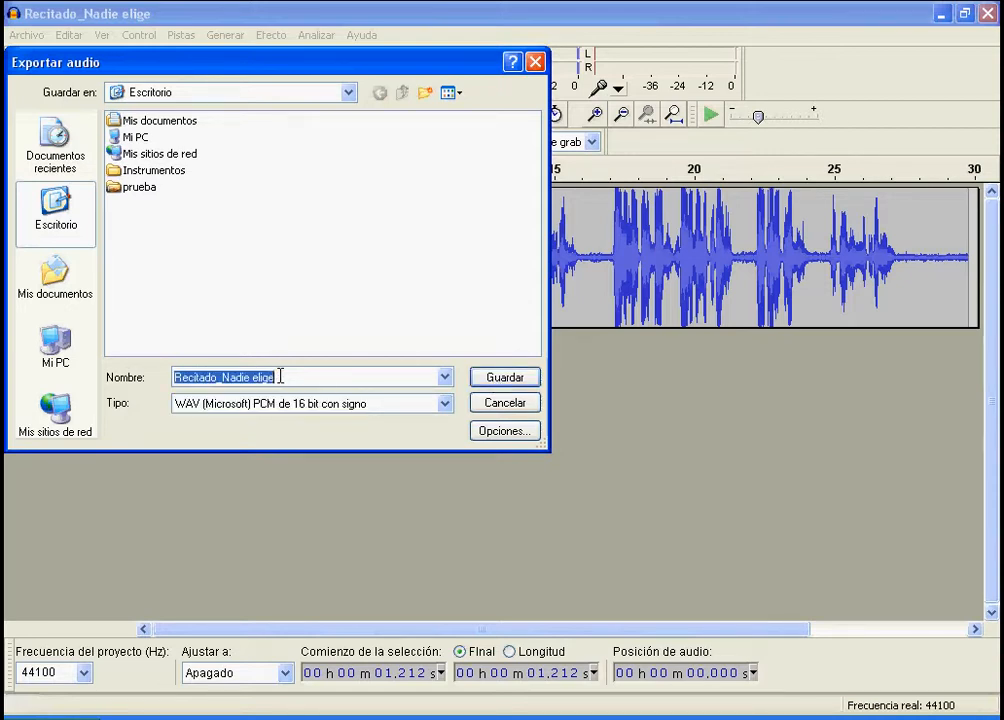
click(280, 376)
text(_WAV)
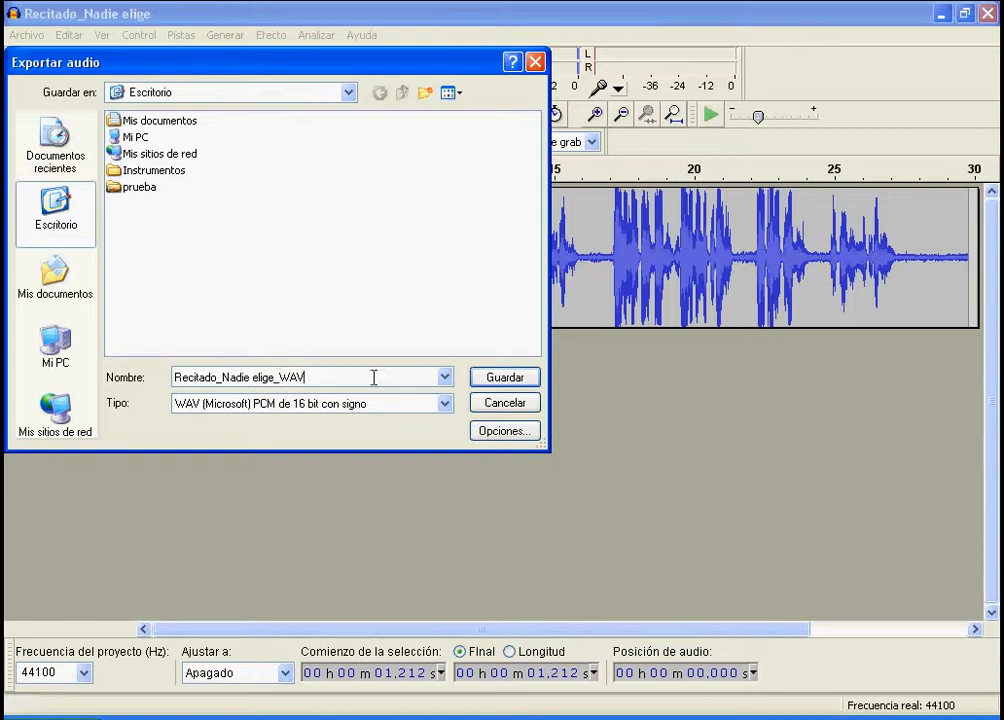
click(503, 384)
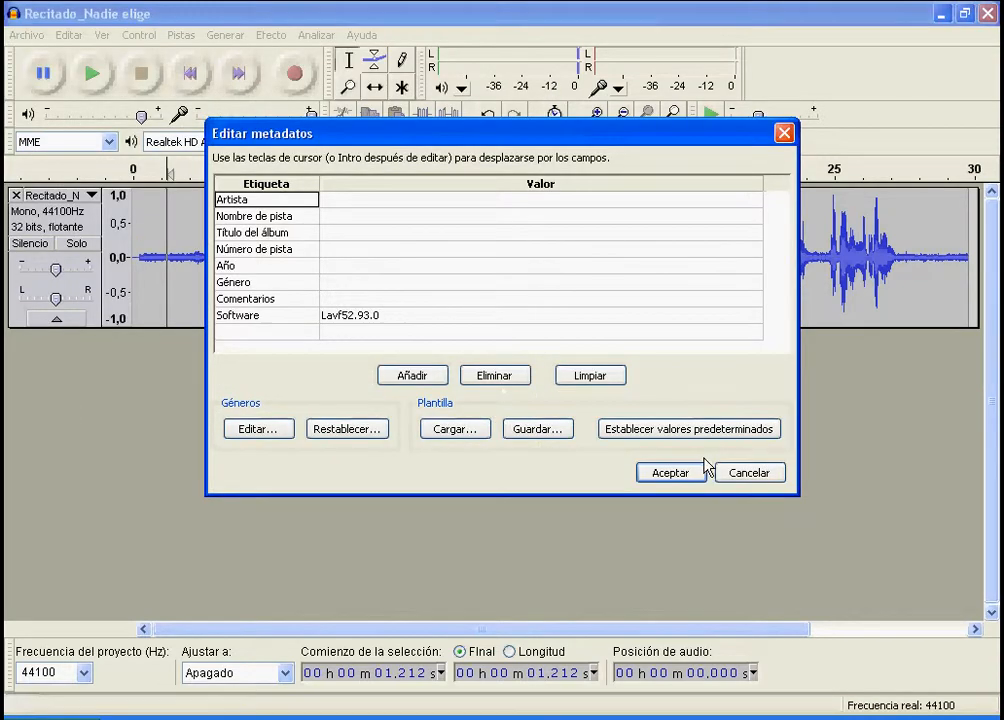
click(672, 473)
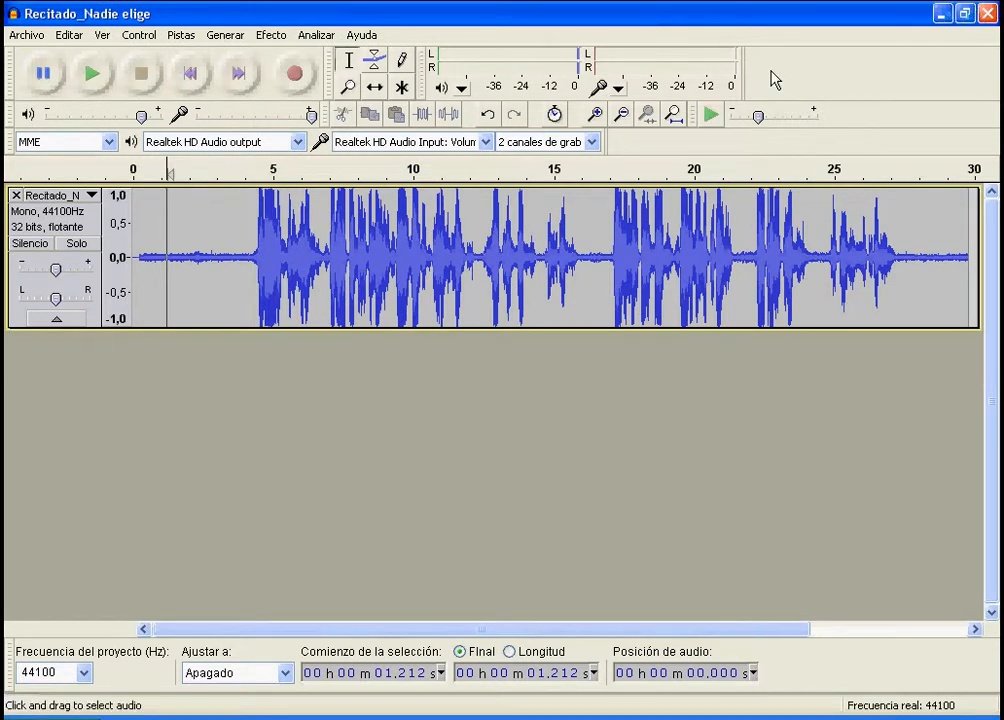
Replace the current track with the file "Recitado_Nadie elige_WAV", importing it as a copy made before editing
click(16, 195)
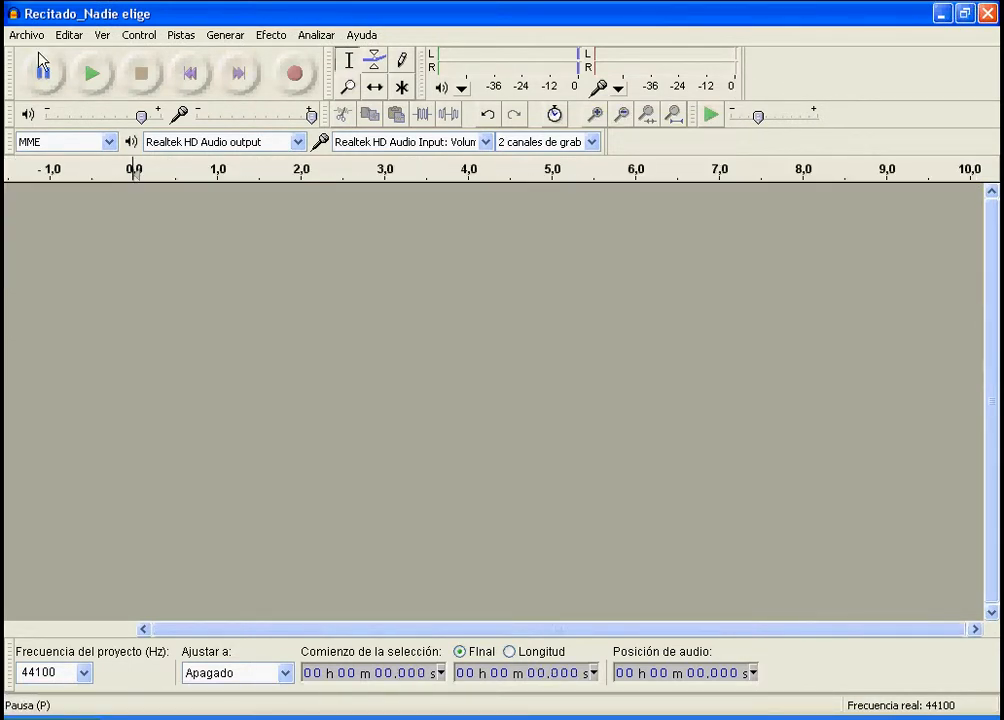
click(26, 35)
click(50, 72)
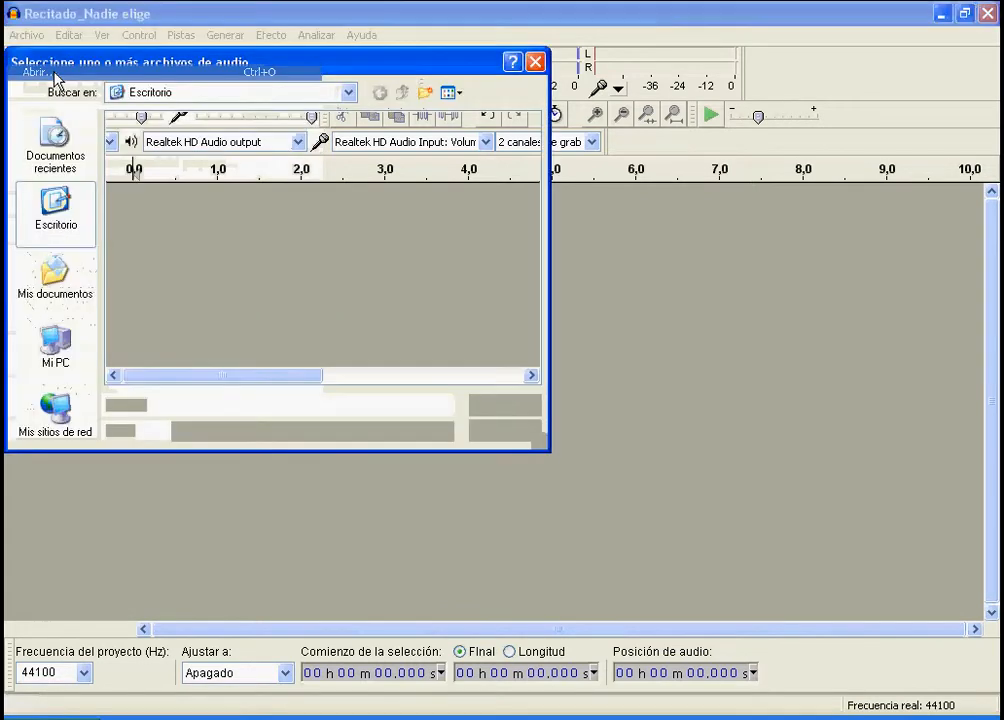
click(531, 376)
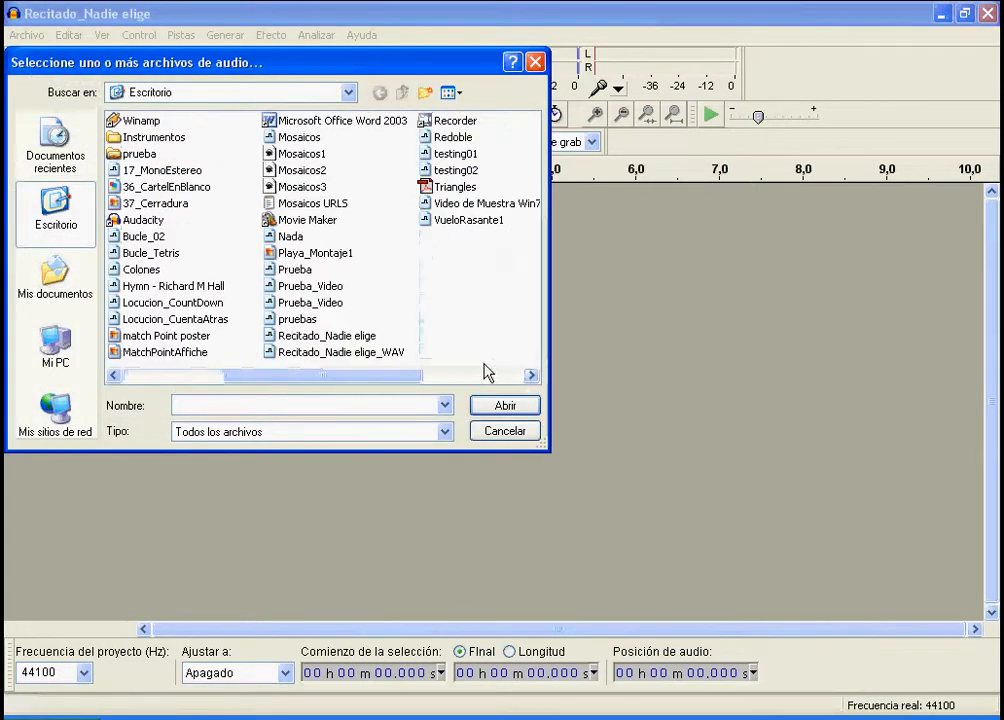
click(385, 352)
click(505, 407)
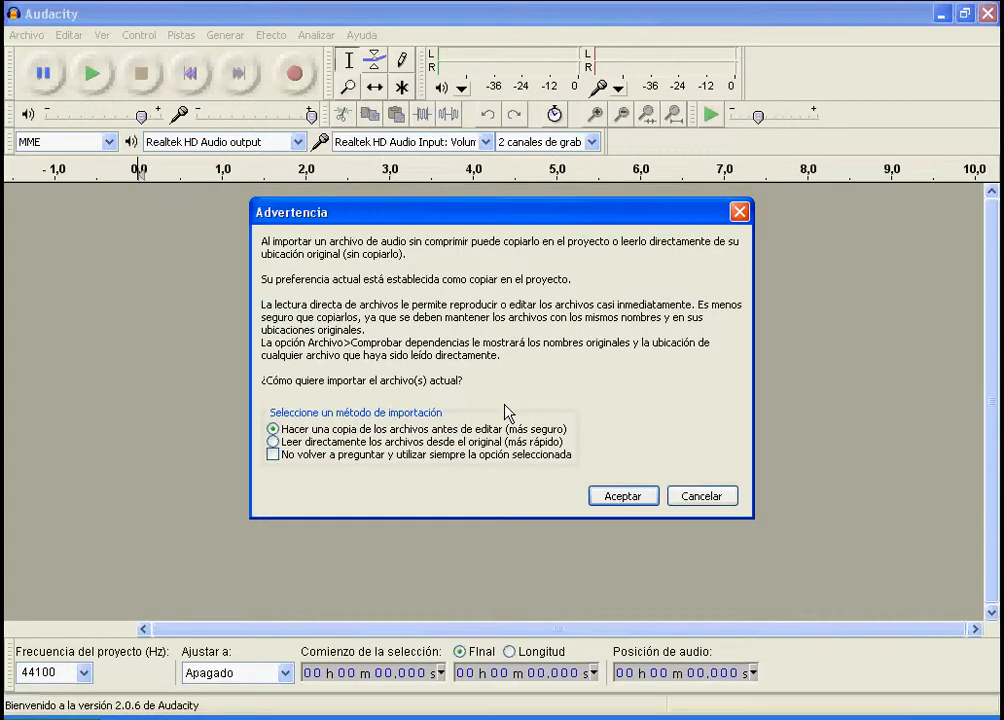
click(632, 497)
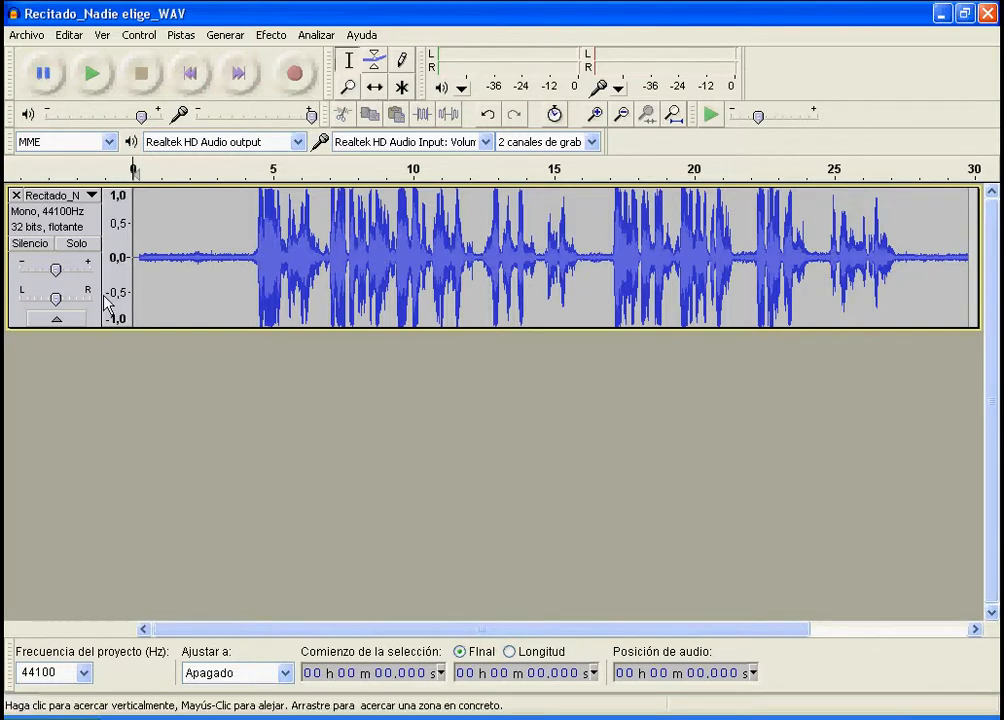
click(152, 264)
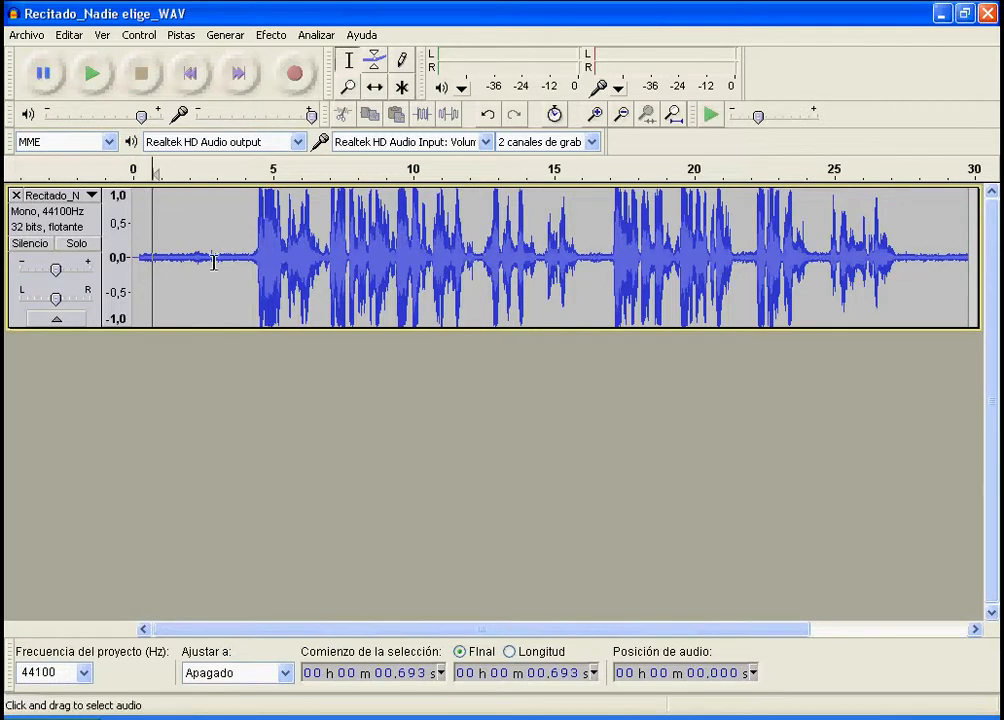
click(251, 262)
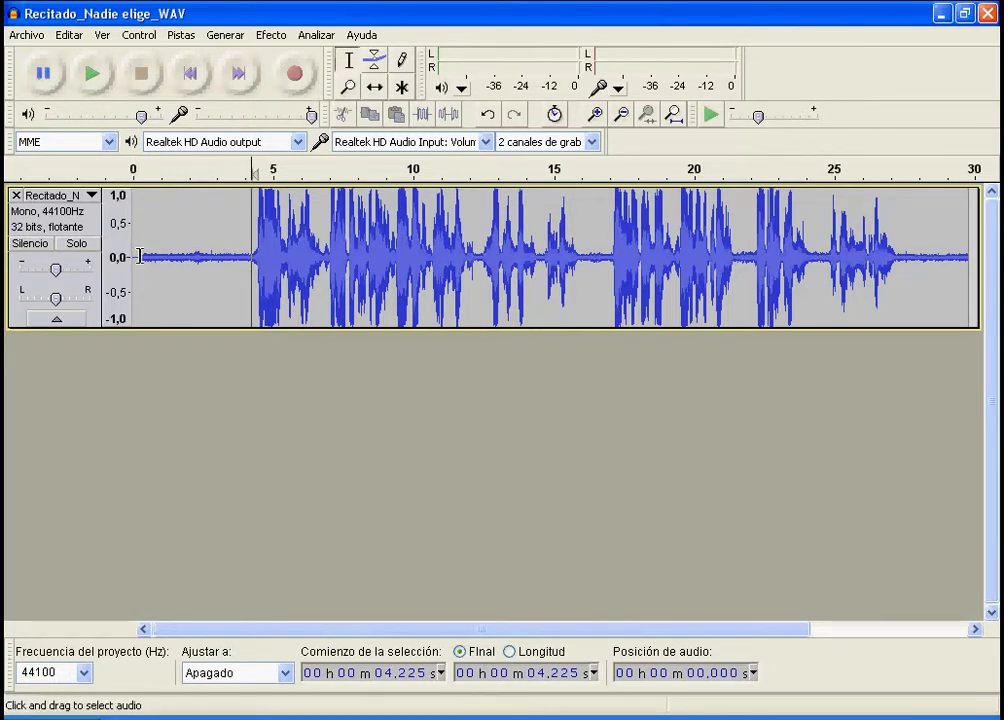
click(141, 257)
click(172, 258)
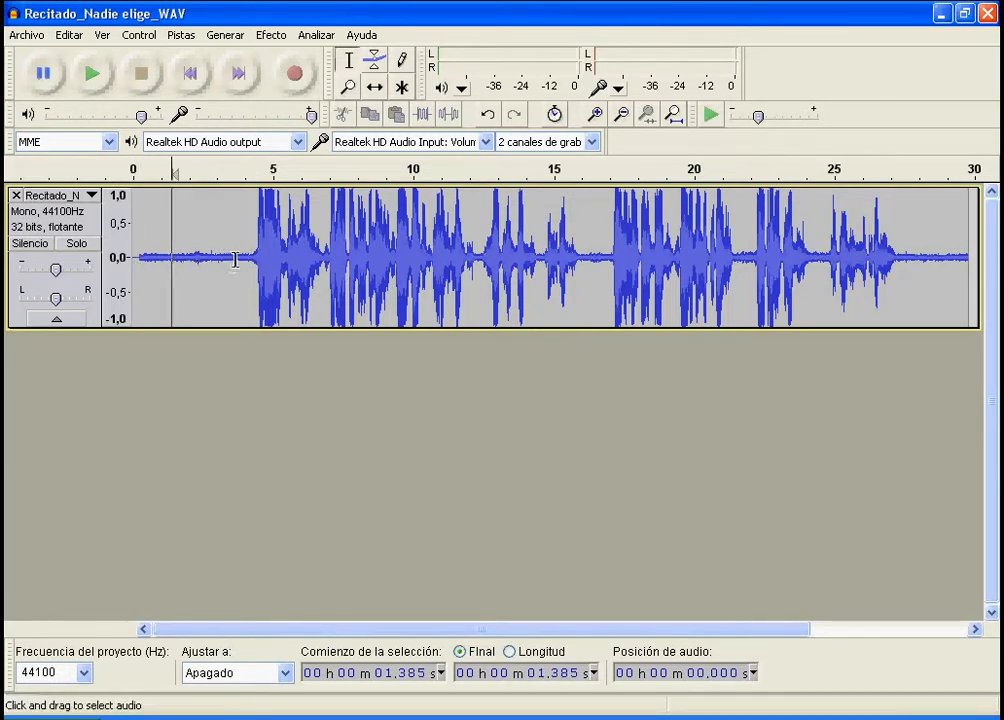
click(237, 262)
Play the background noise in the opening seconds before the voice begins and stop playback
click(149, 257)
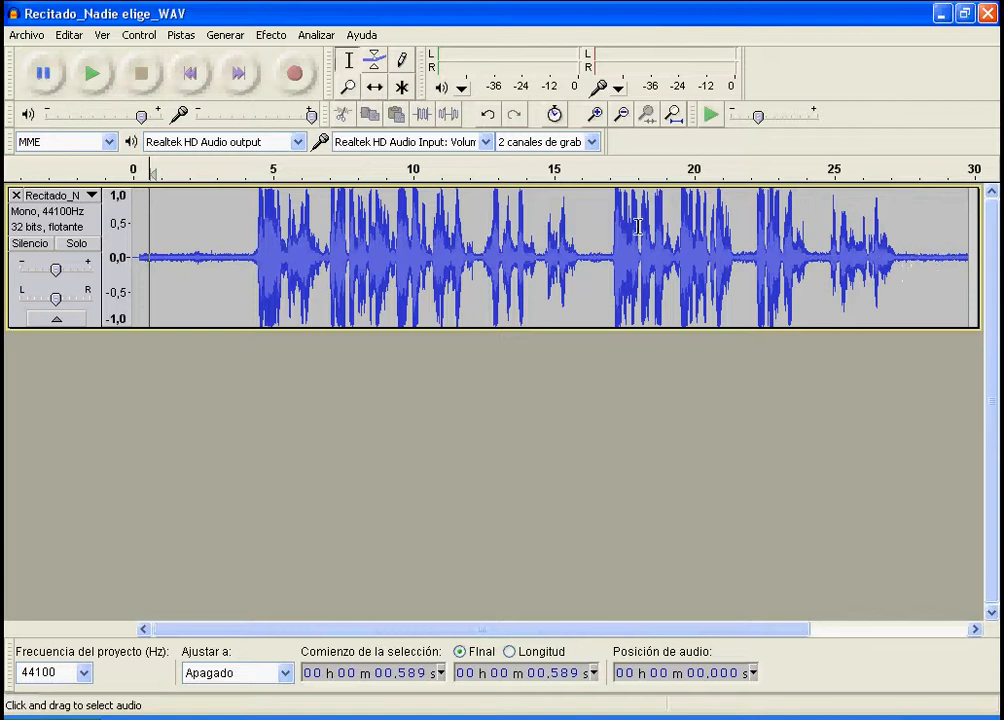
click(92, 80)
click(141, 79)
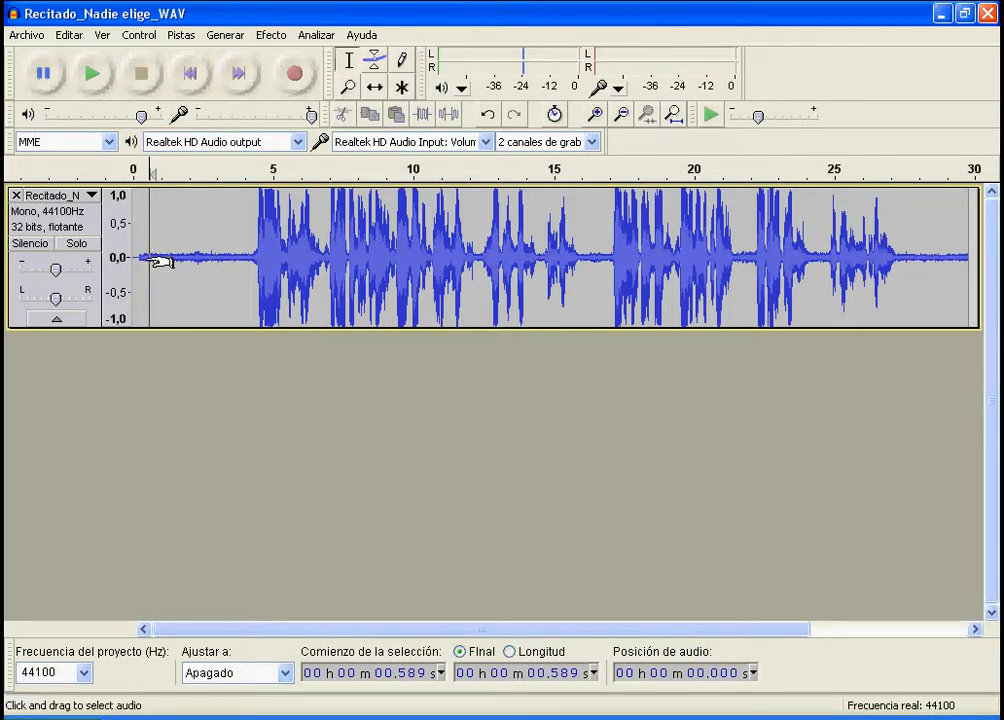
Select the noise-only stretch from about 0.4 s to 4.1 s and capture it as the Noise Reduction profile
drag(147, 259, 248, 270)
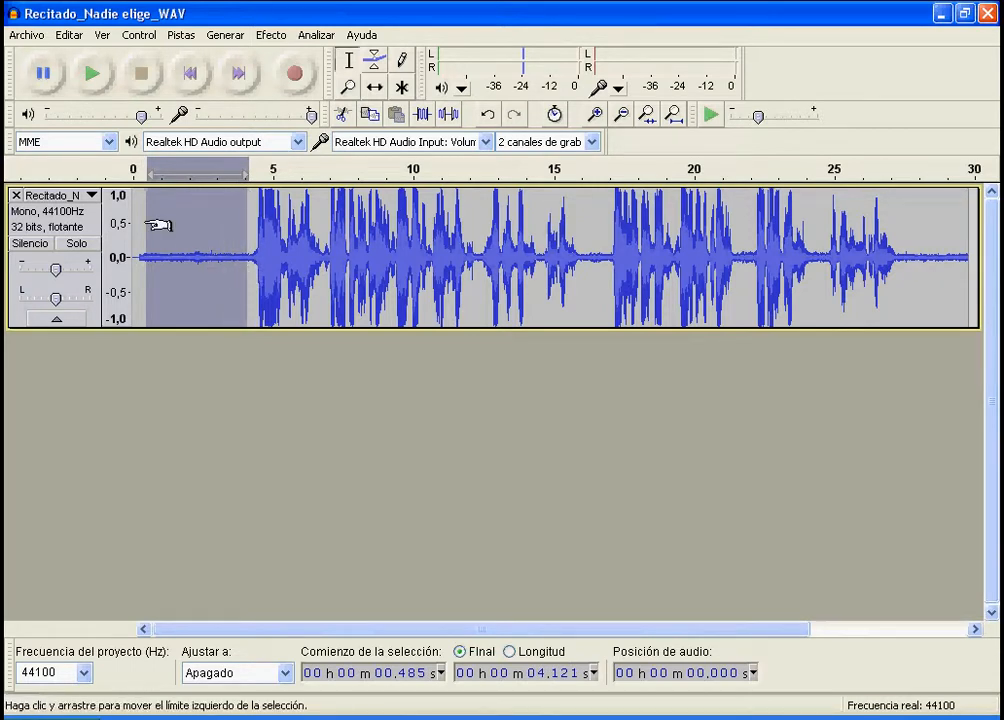
drag(158, 225, 156, 225)
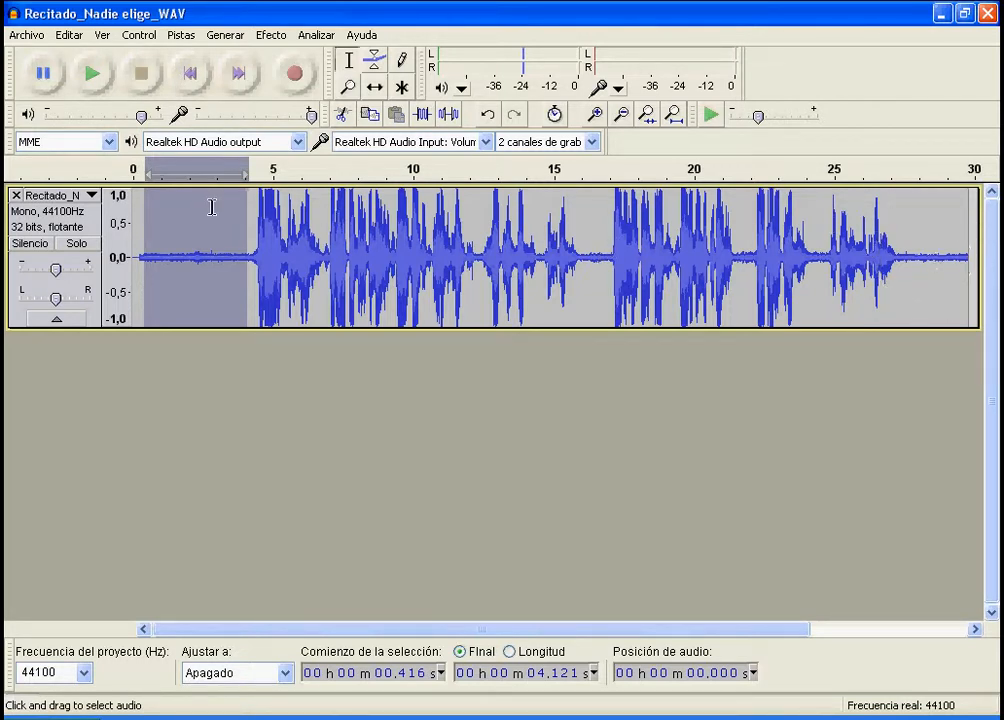
click(270, 40)
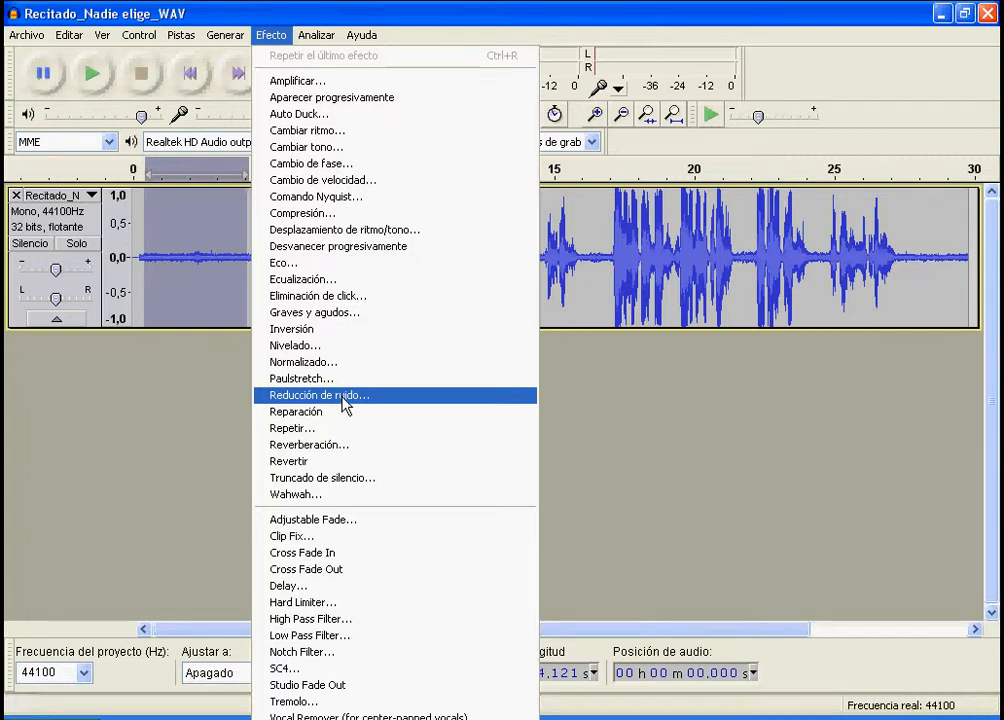
click(345, 397)
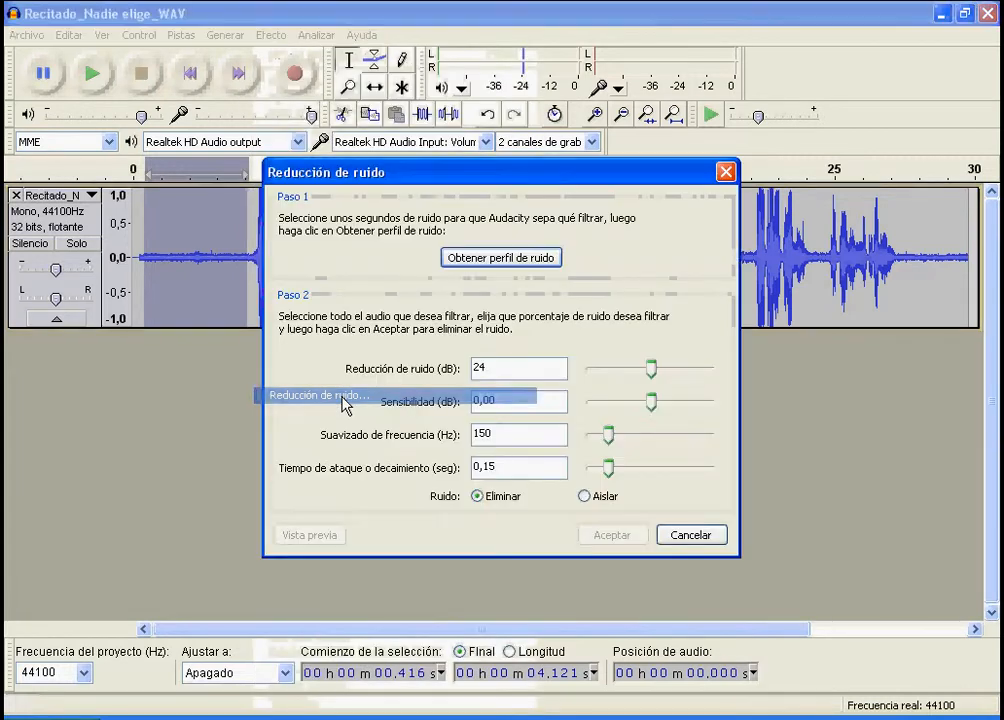
click(508, 261)
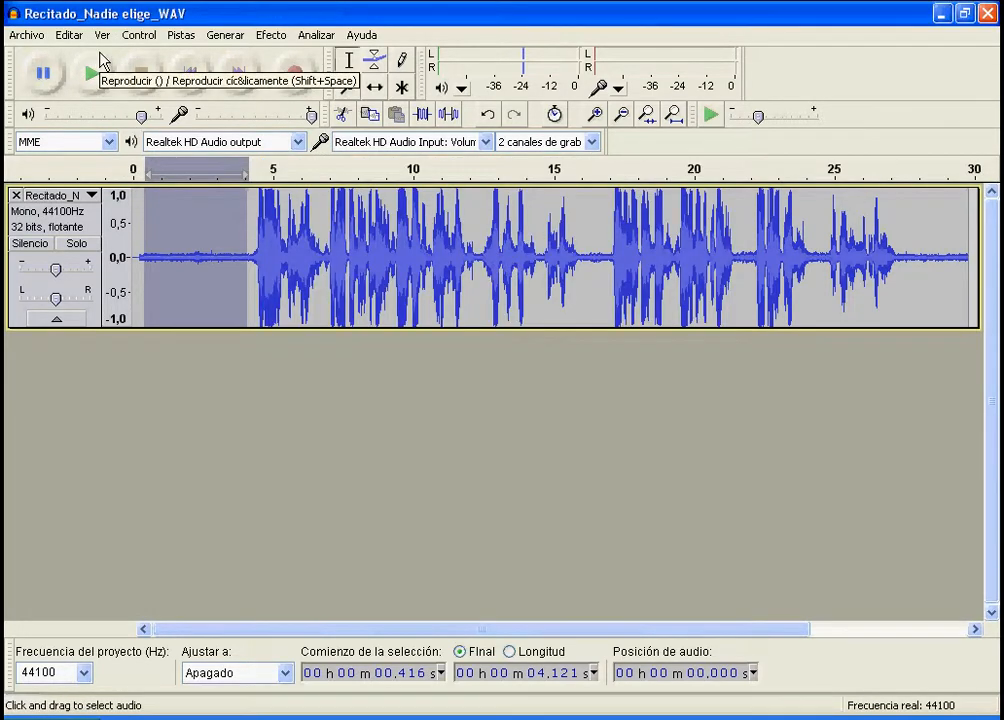
Apply Noise Reduction to the entire track with 24 dB reduction, 0 dB sensitivity, 150 Hz smoothing and 0.15 s attack/decay, removing the noise
key(ctrl+a)
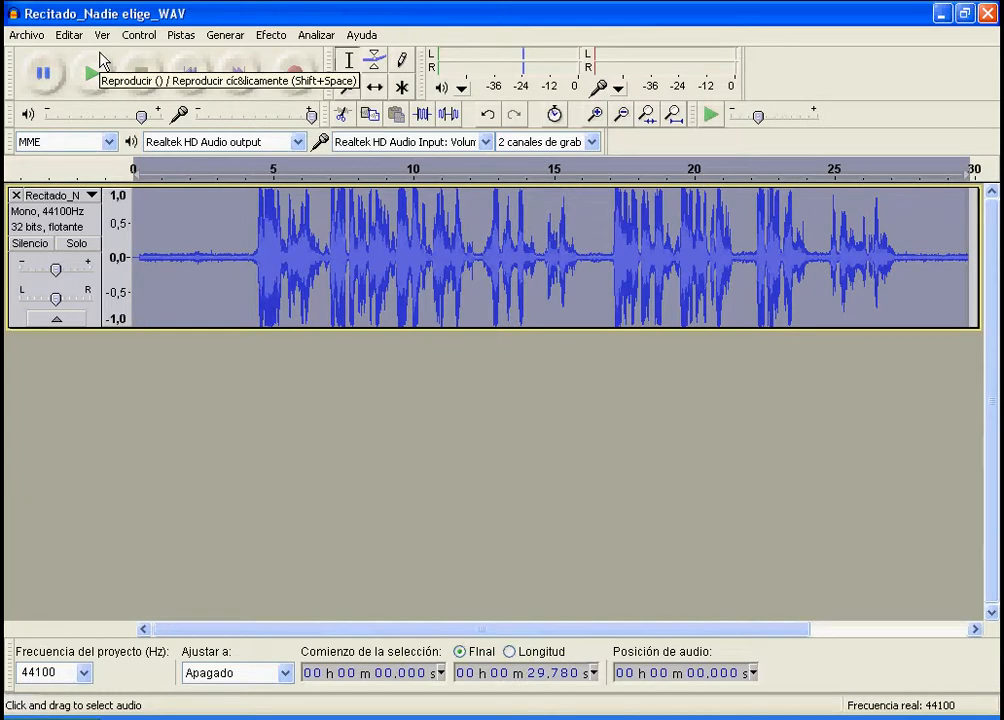
click(282, 35)
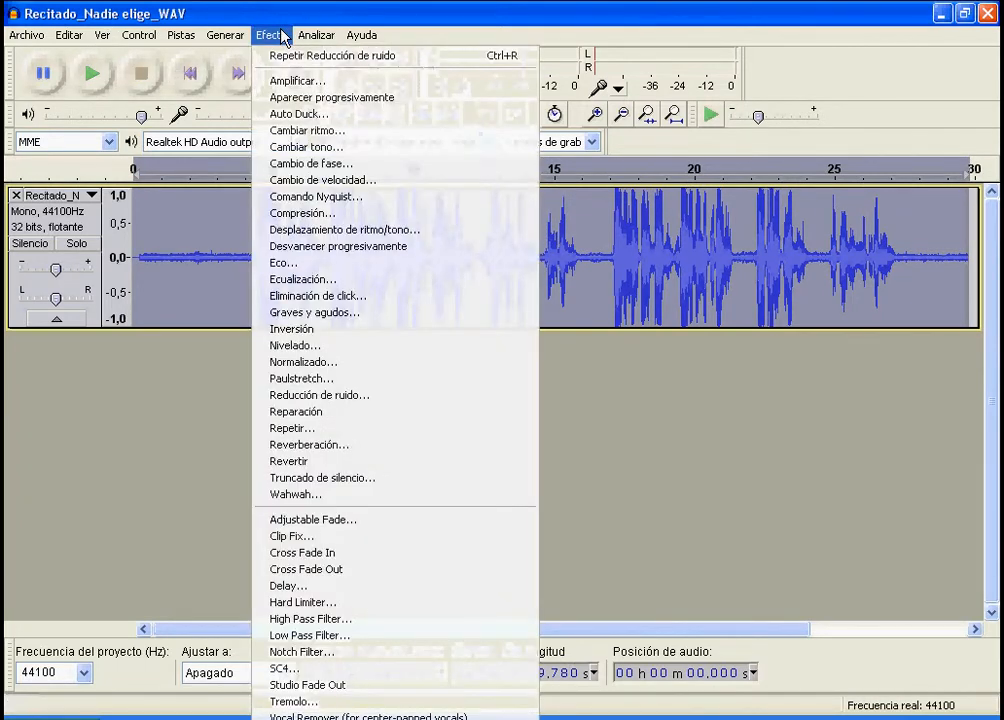
click(345, 397)
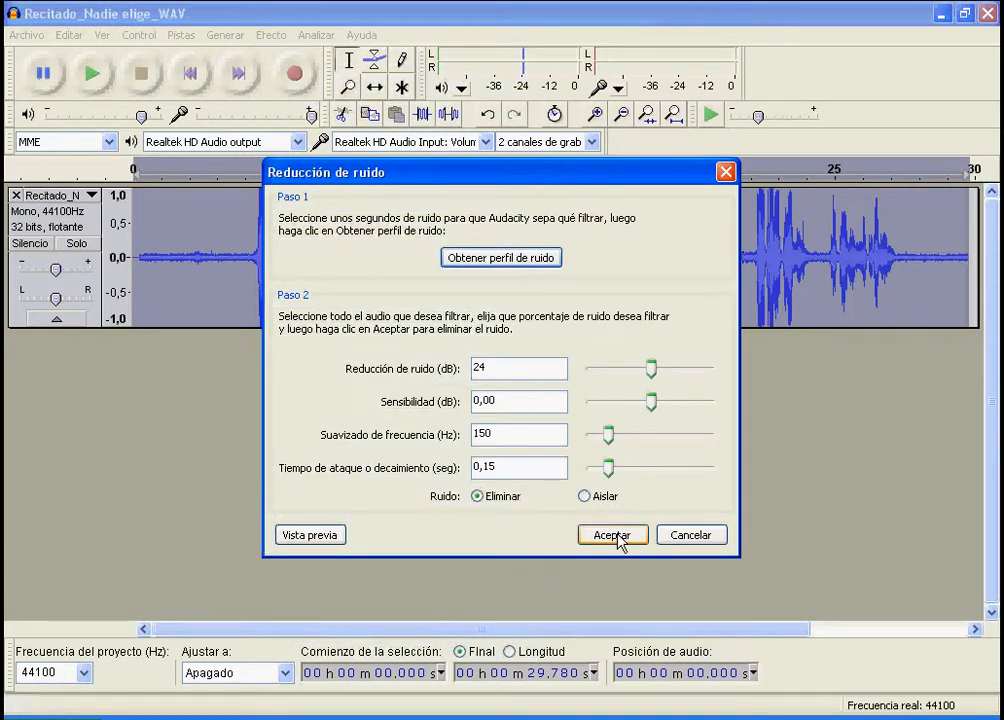
click(614, 536)
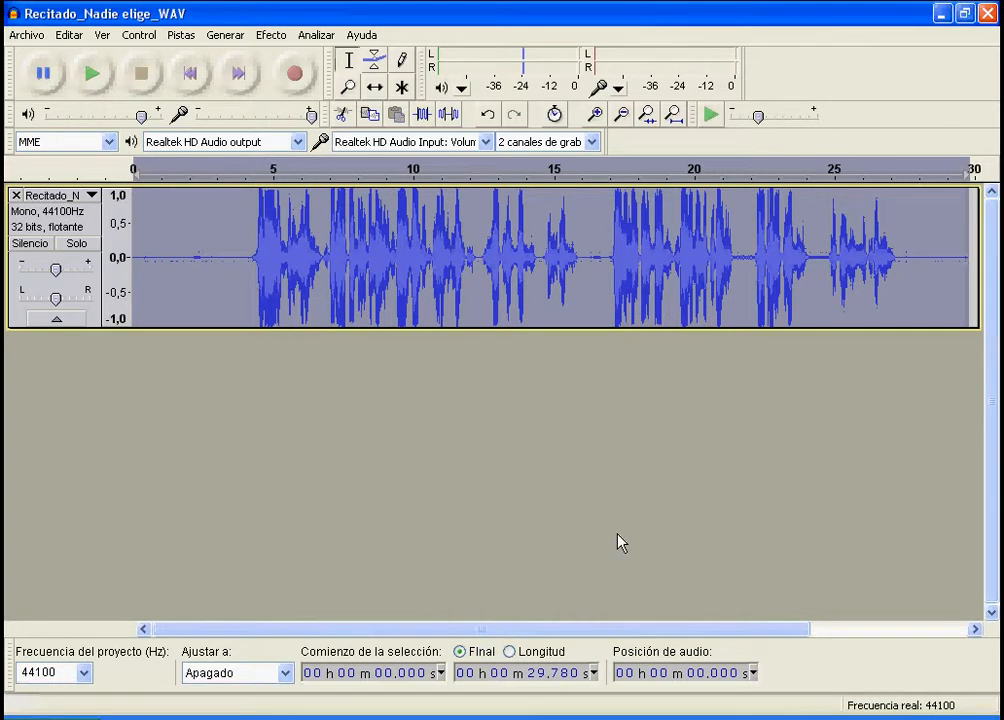
click(157, 258)
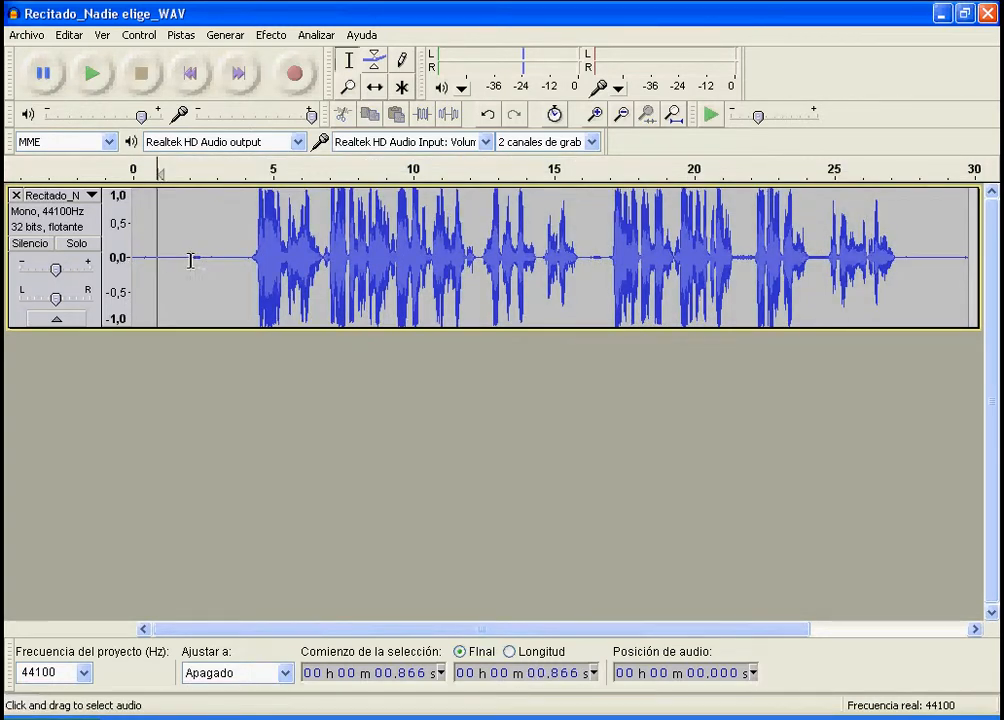
drag(191, 260, 204, 261)
click(232, 259)
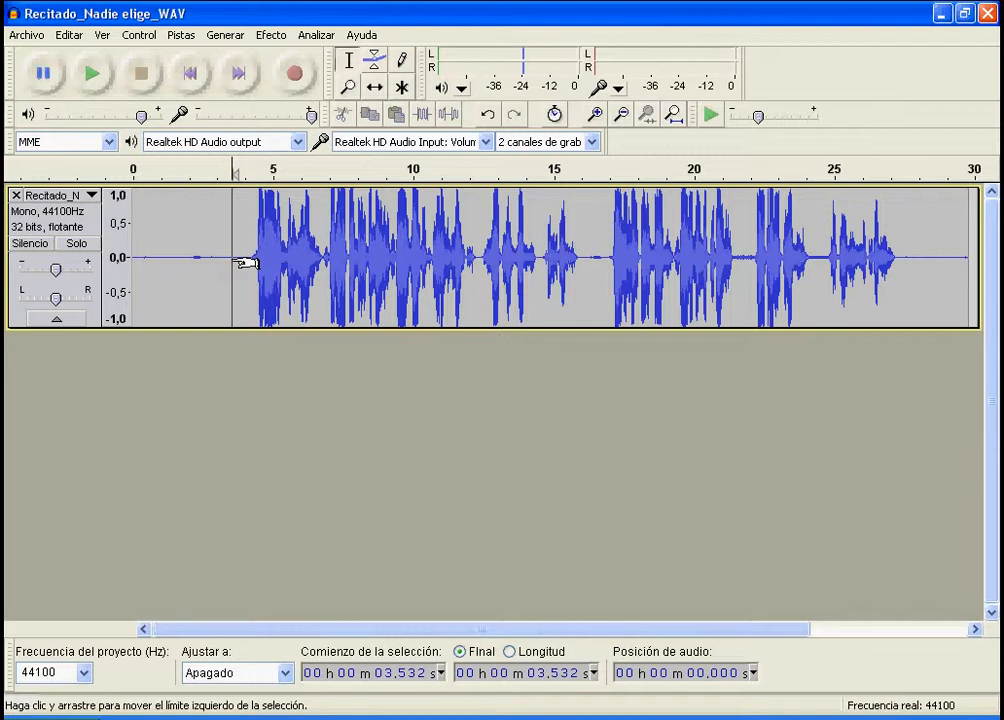
Play the noise-reduced track from about 0.3 s to check the silent opening and the voice
click(178, 259)
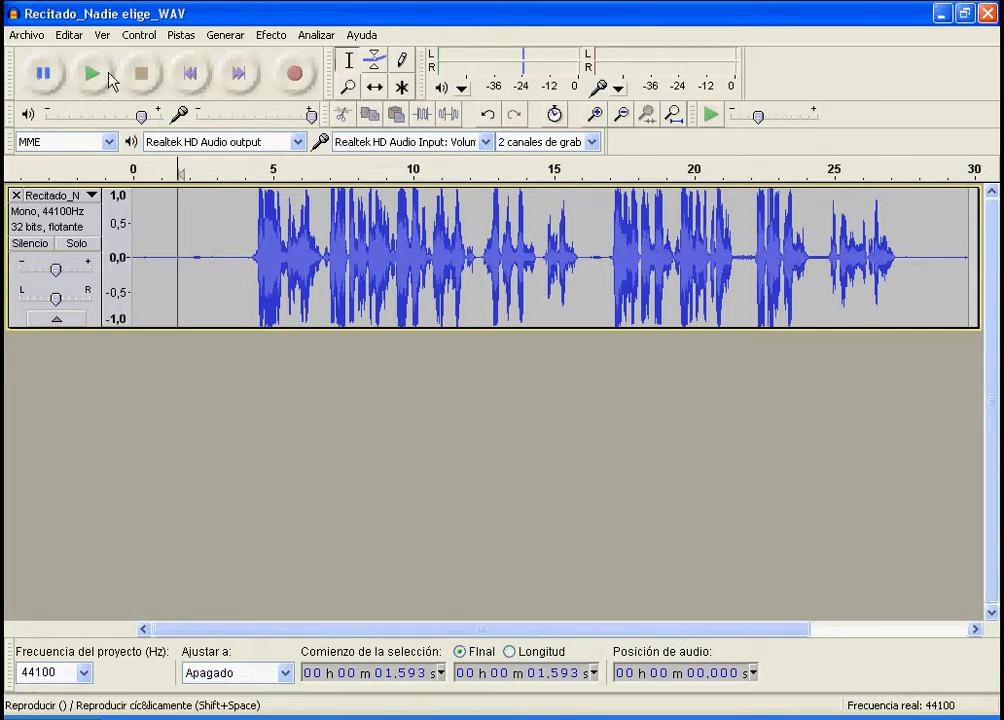
click(142, 255)
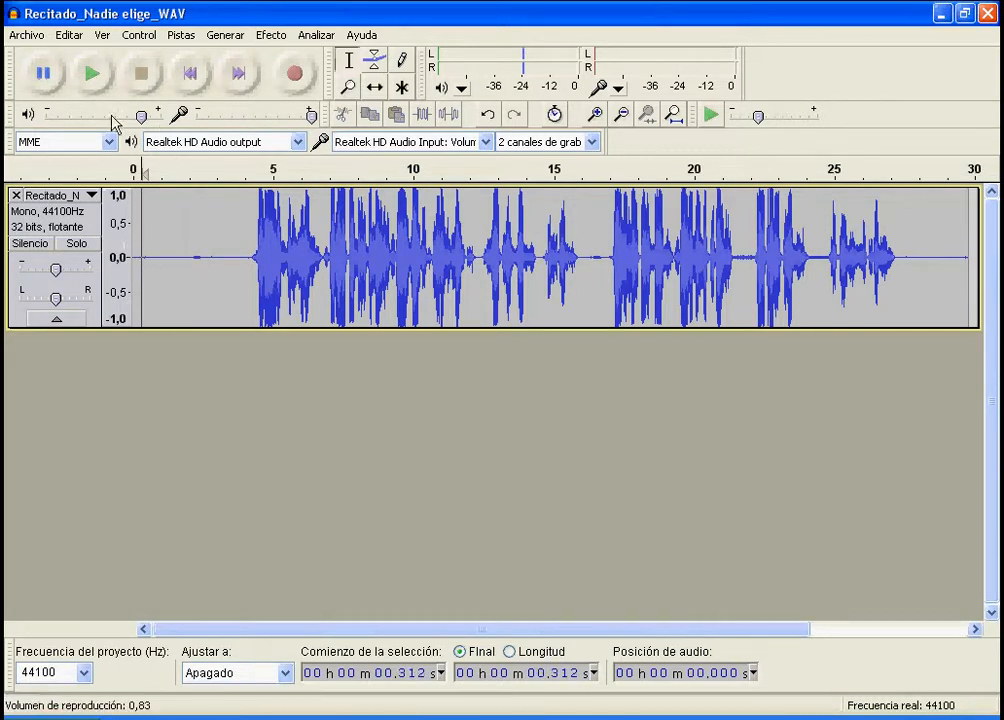
click(99, 84)
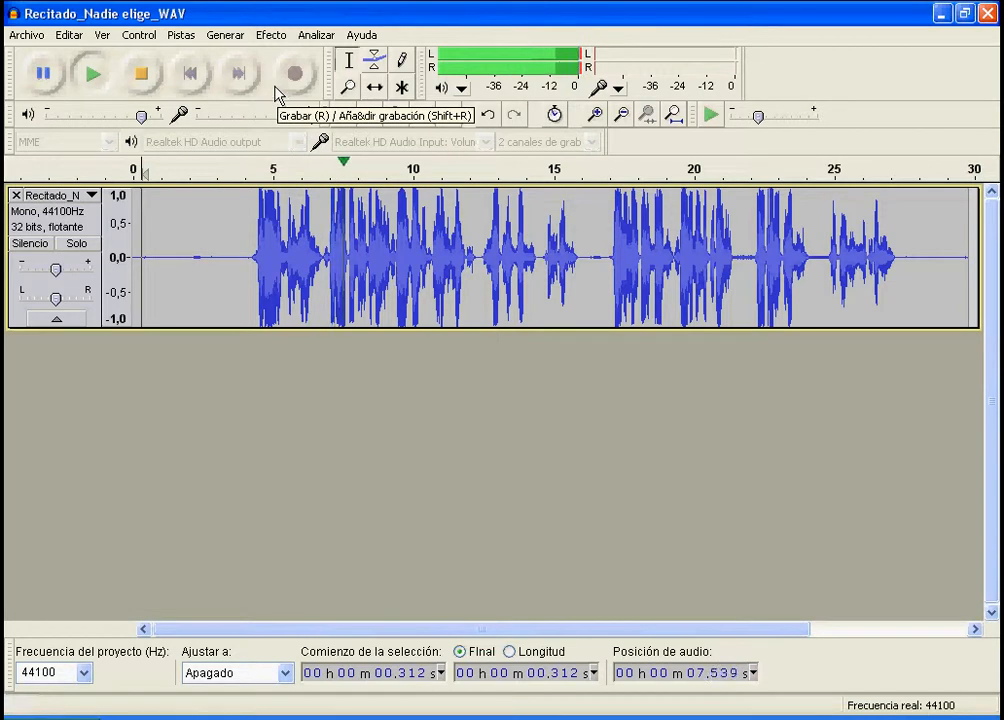
Stop playback and apply Equalization with the Bass Boost curve to the entire track, with the linear frequency scale turned off
click(143, 78)
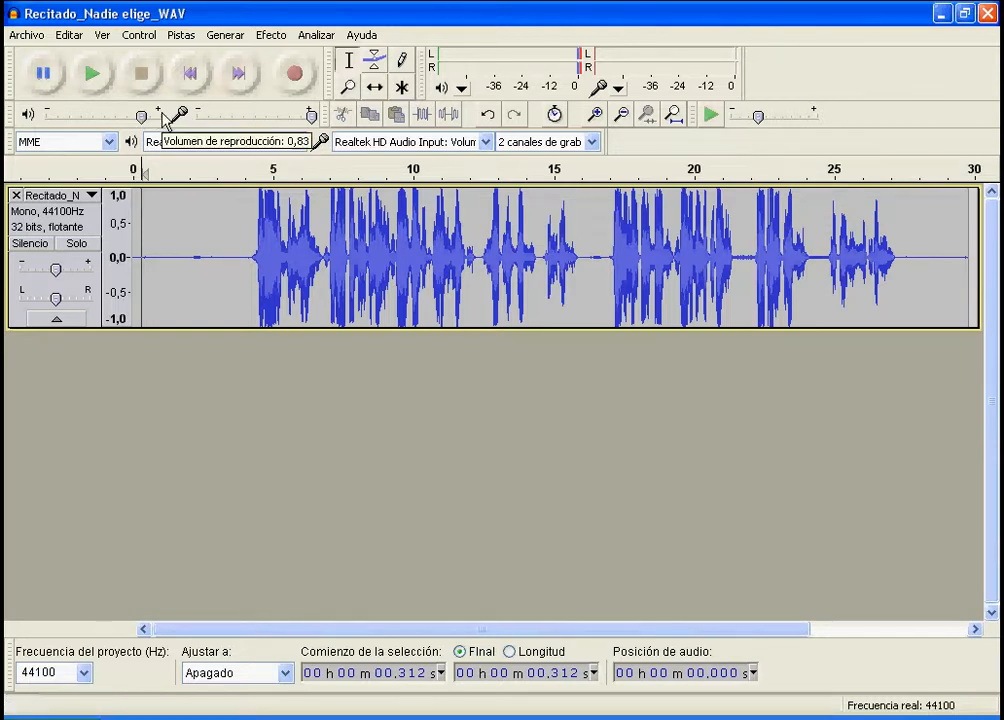
key(ctrl+a)
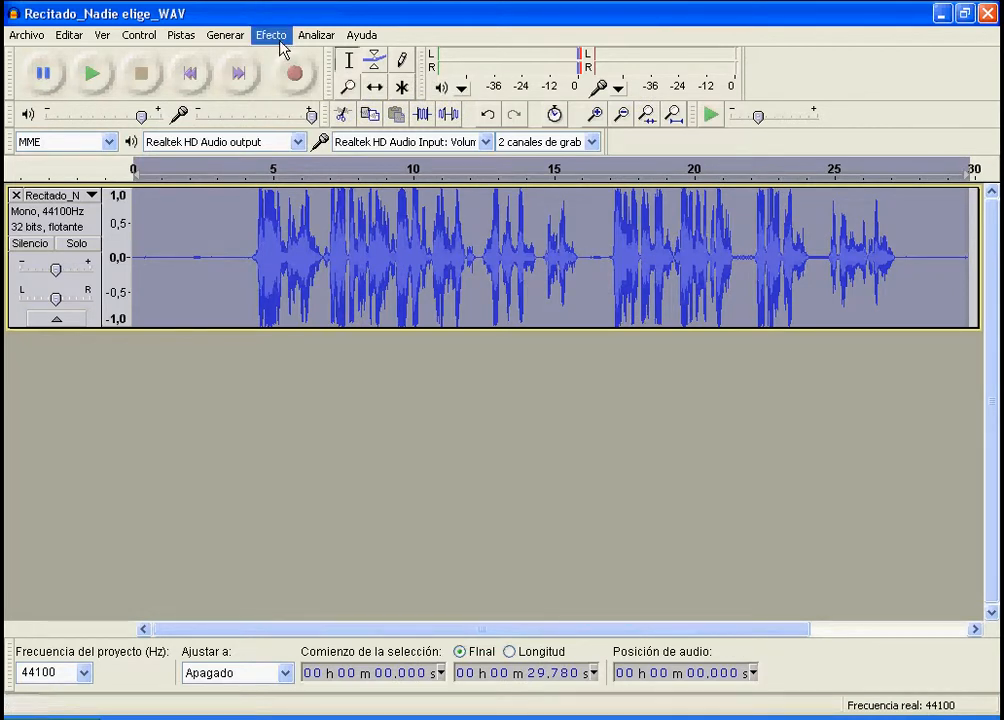
click(276, 37)
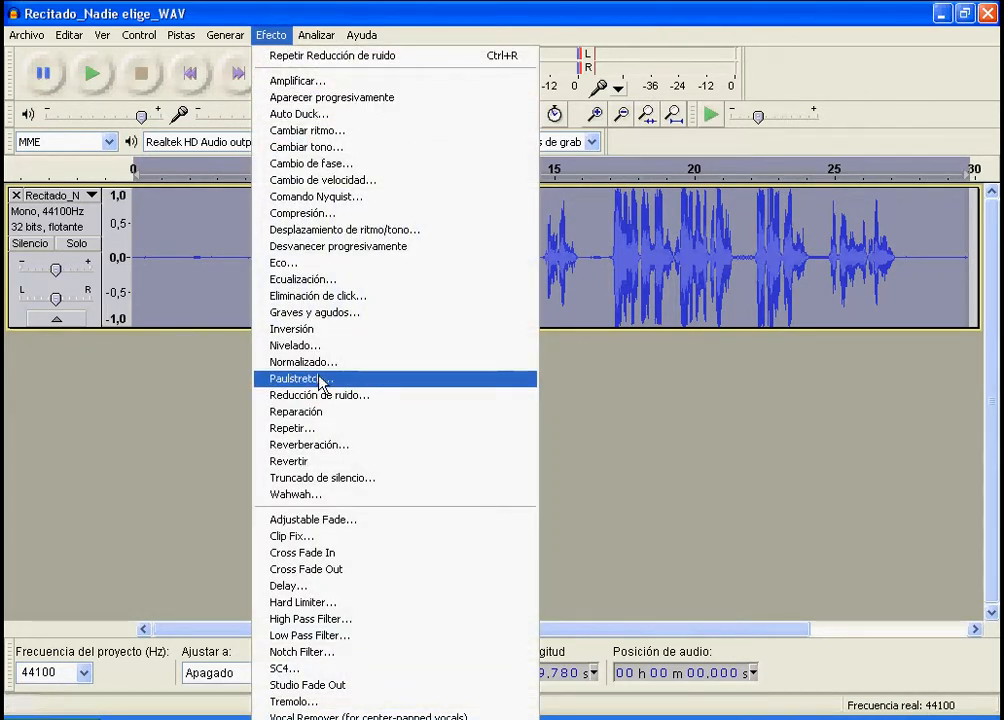
click(325, 281)
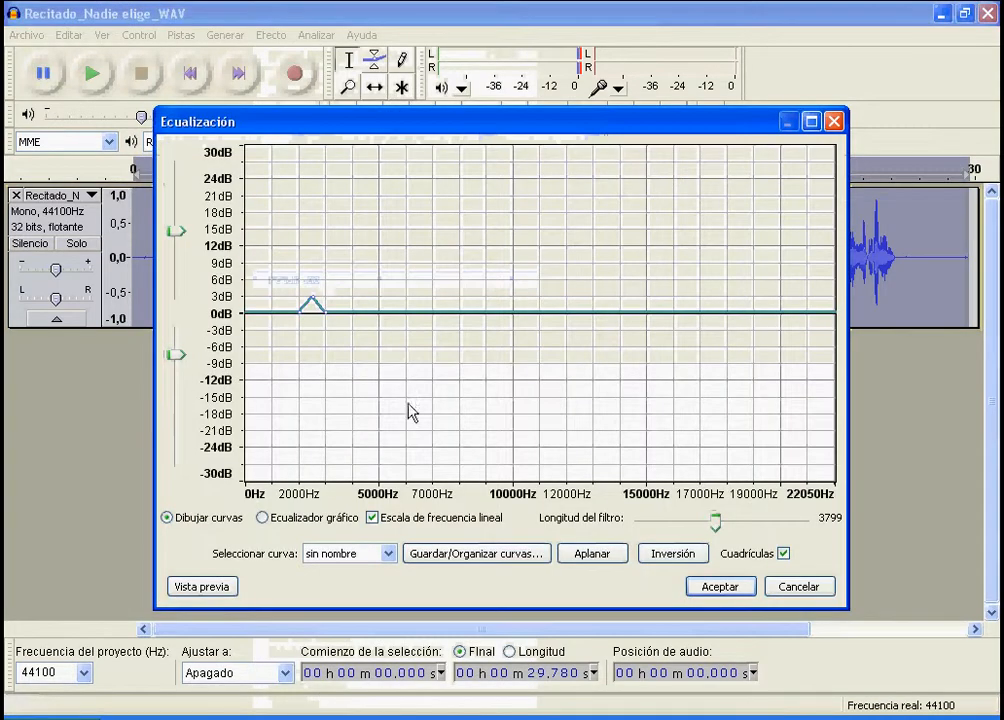
click(390, 556)
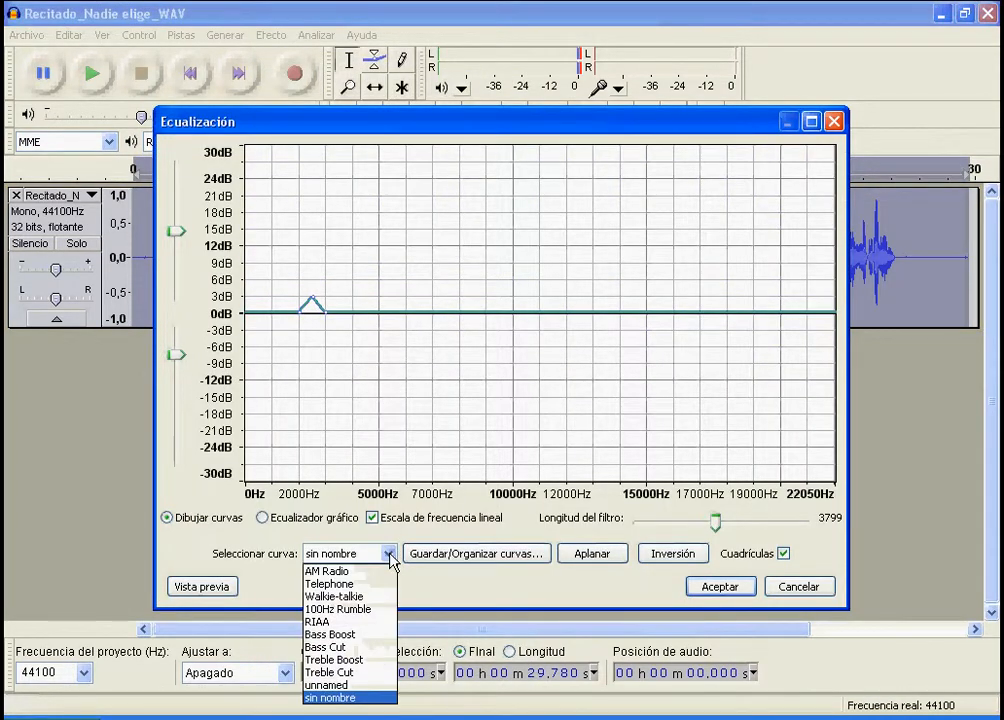
click(345, 634)
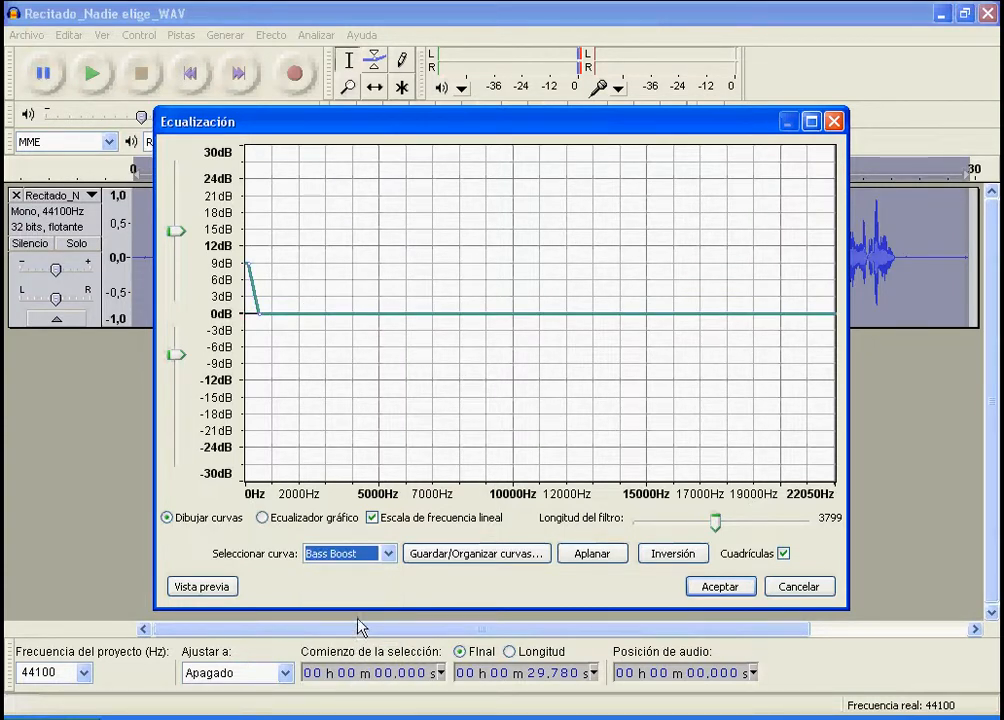
click(373, 518)
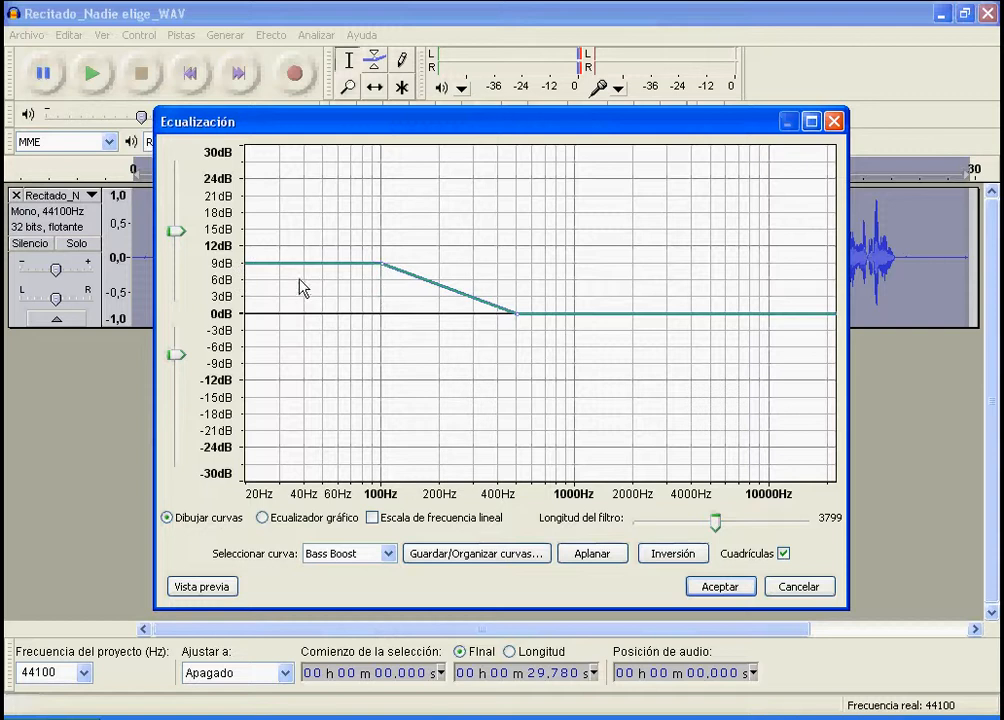
click(740, 592)
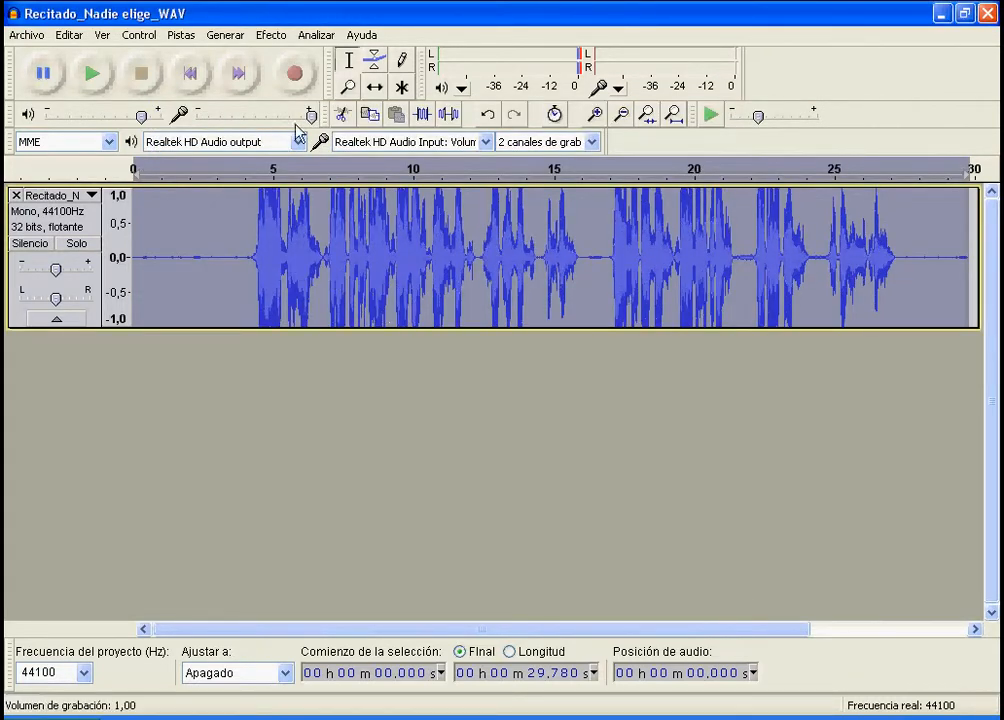
Apply a second Equalization pass to the entire track using the Treble Boost curve
click(274, 36)
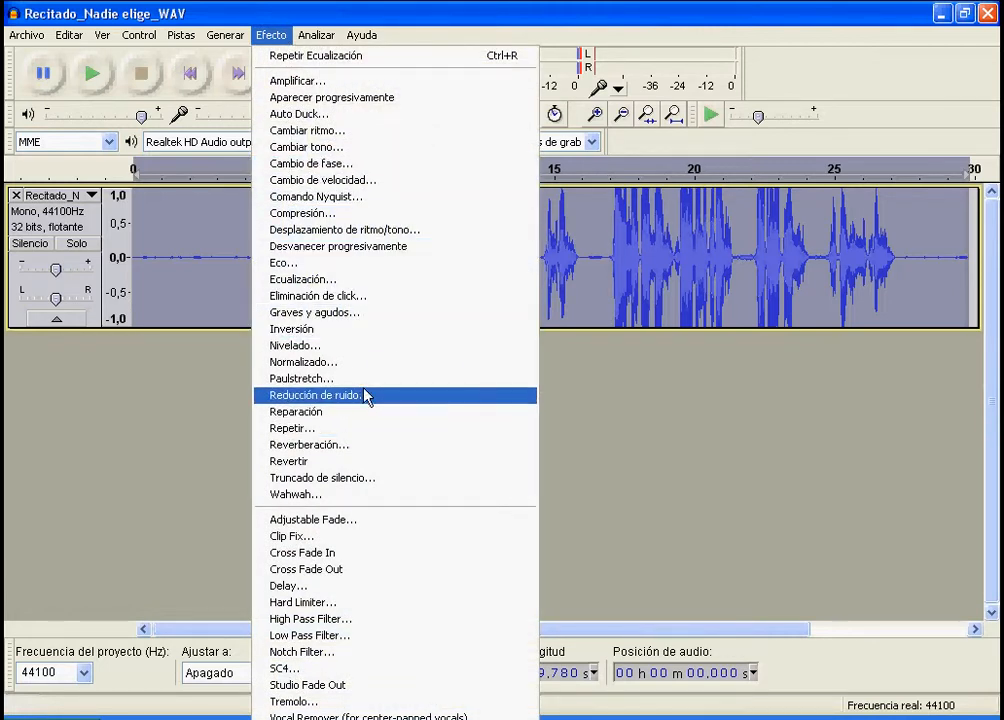
click(335, 280)
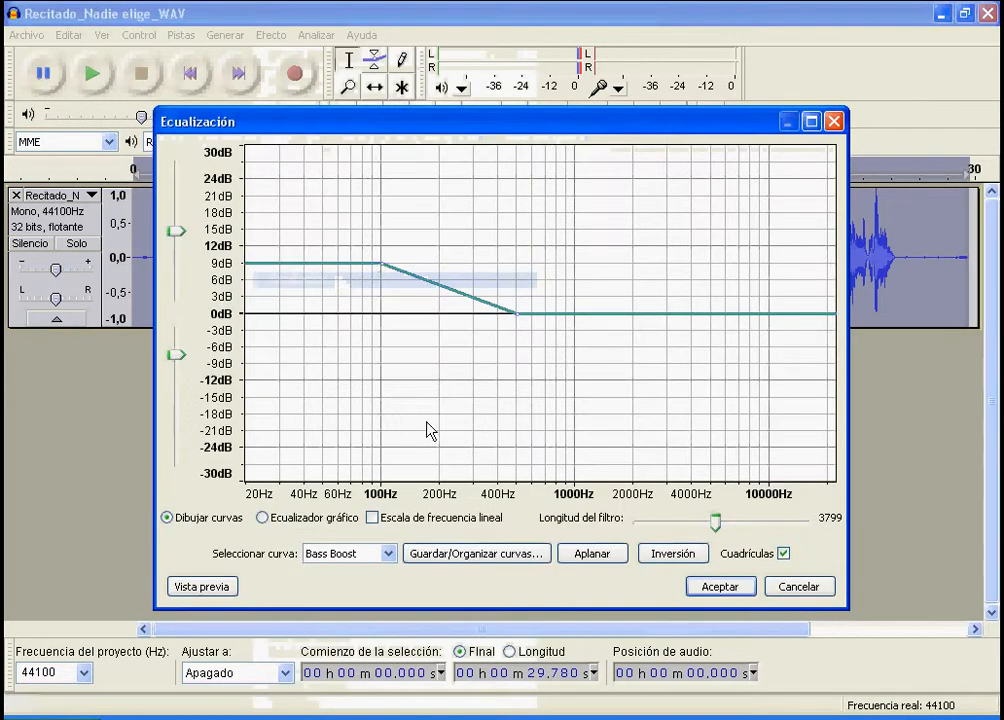
click(388, 553)
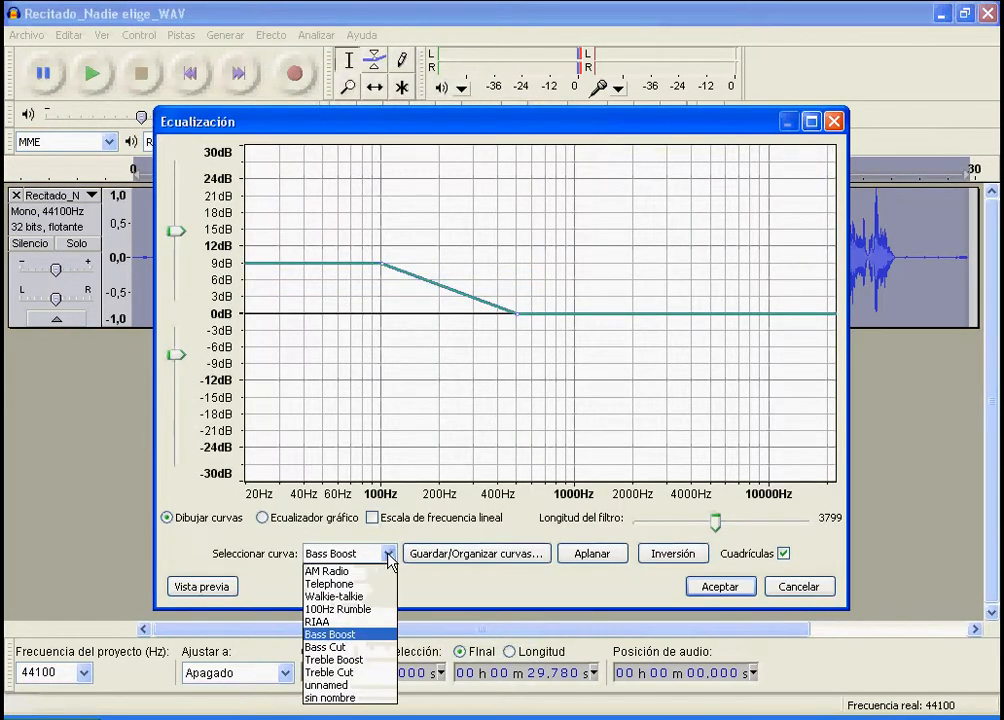
click(355, 660)
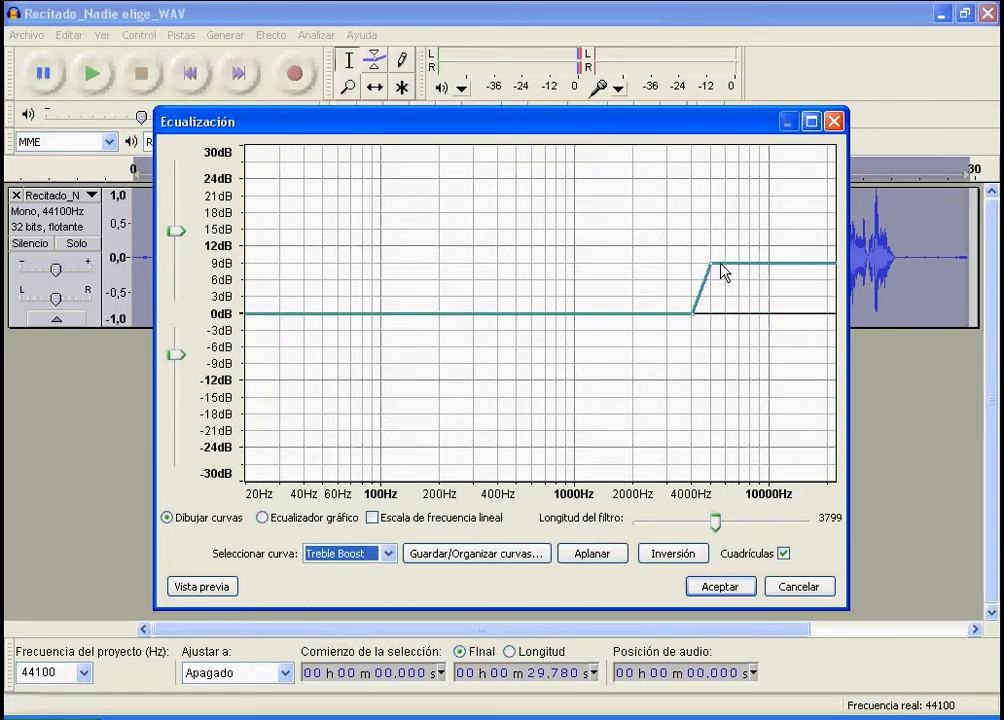
click(726, 592)
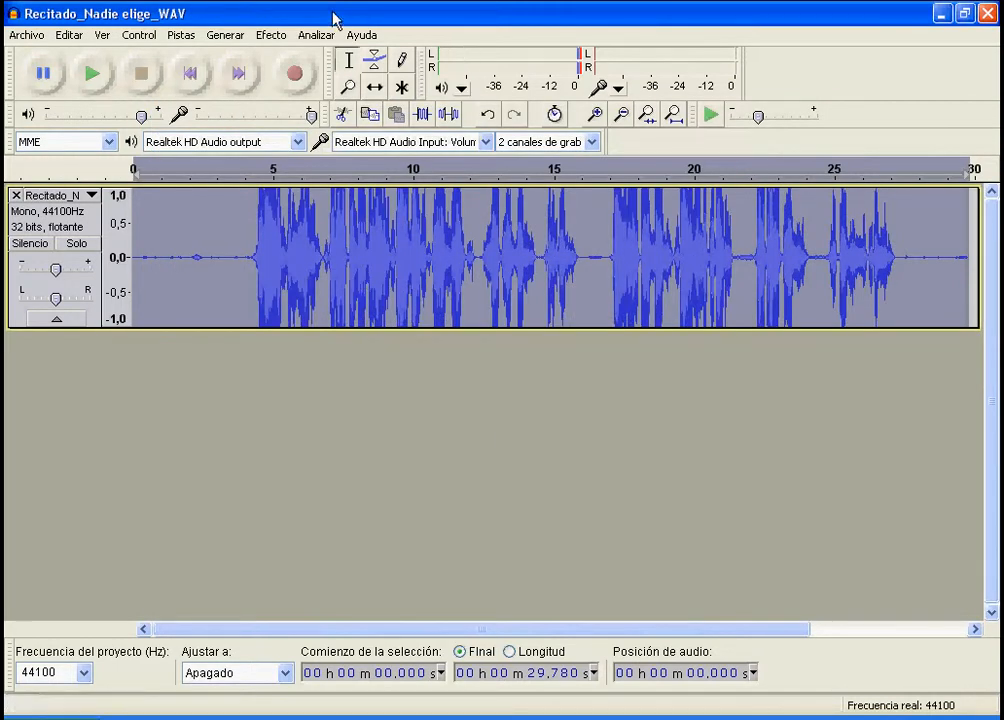
Normalize the entire track to a maximum amplitude of -1.0 dB with DC offset removal
click(286, 39)
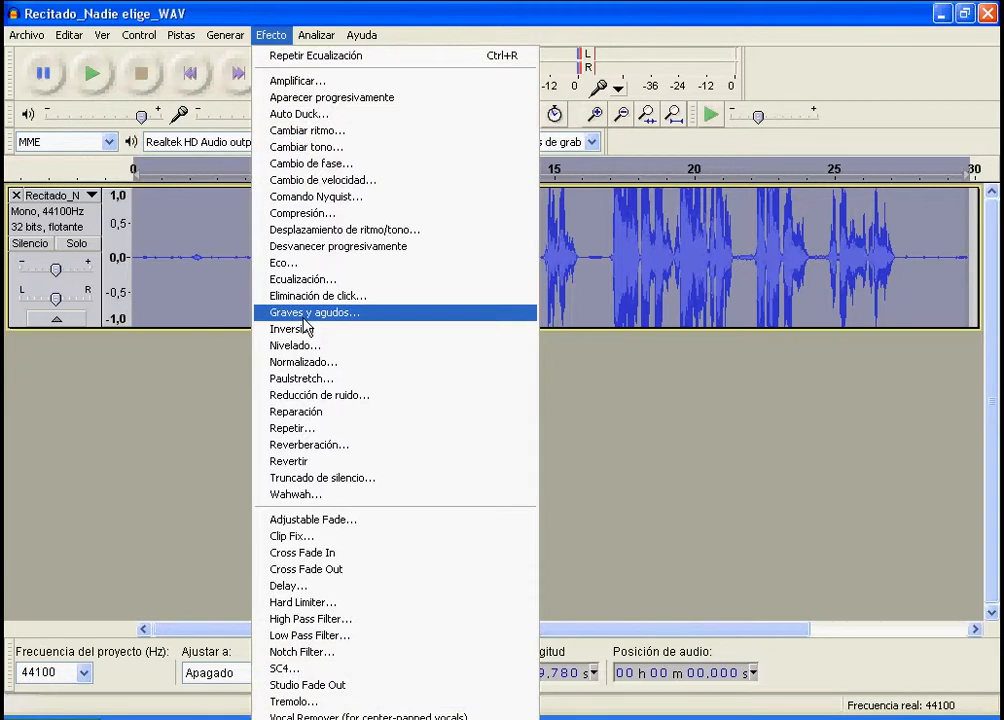
click(305, 362)
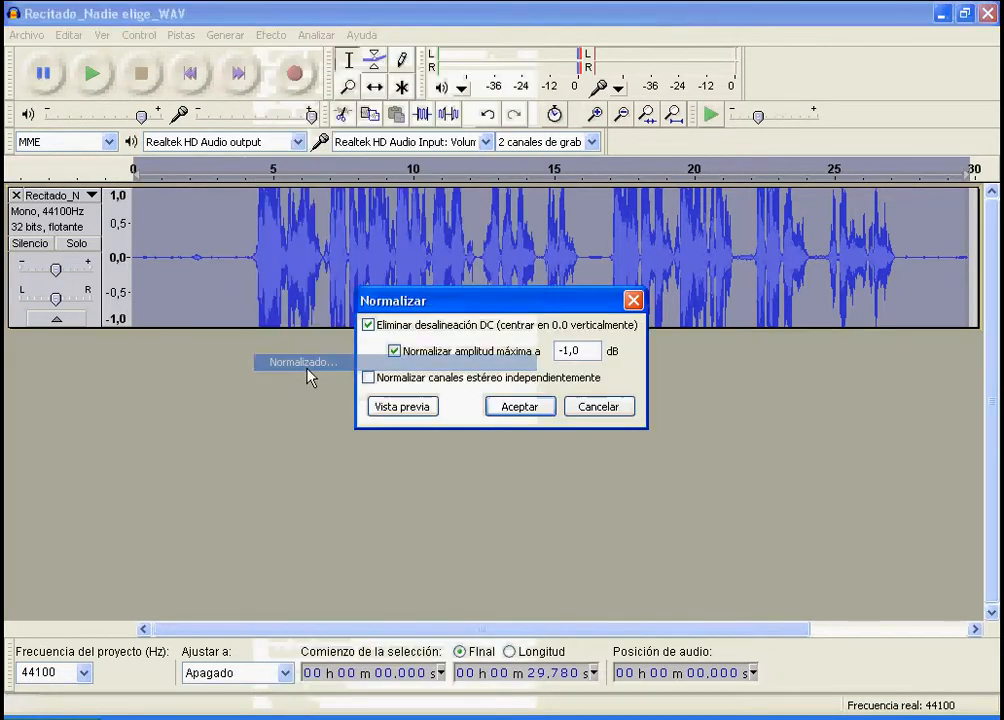
click(519, 406)
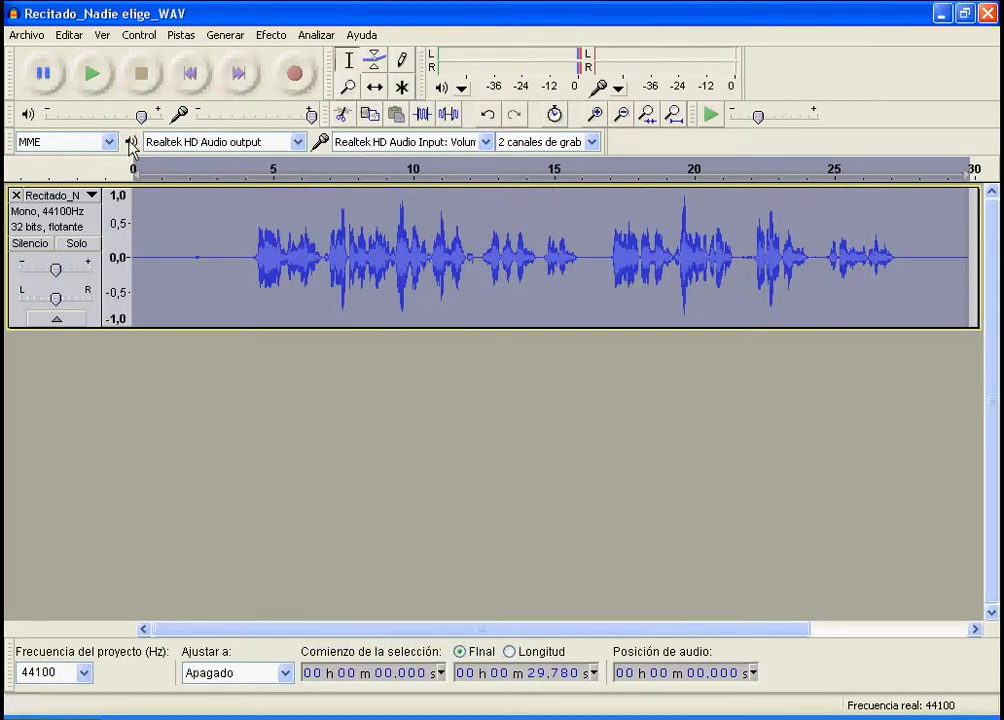
Play the equalized and normalized track to check the voice, and stop playback
click(91, 76)
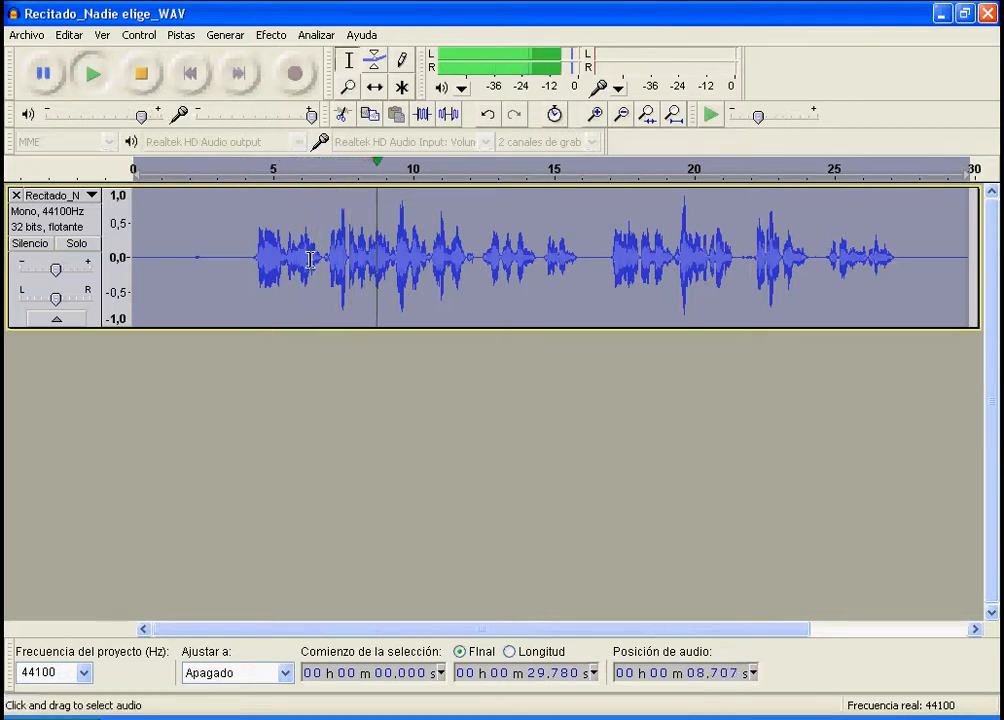
click(223, 257)
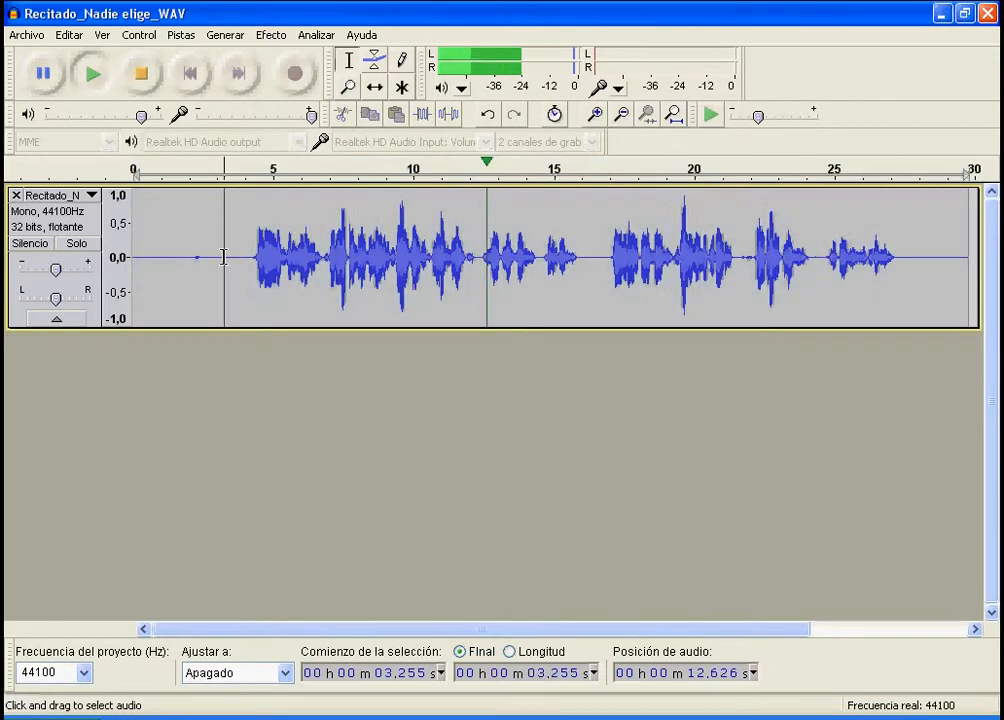
click(146, 81)
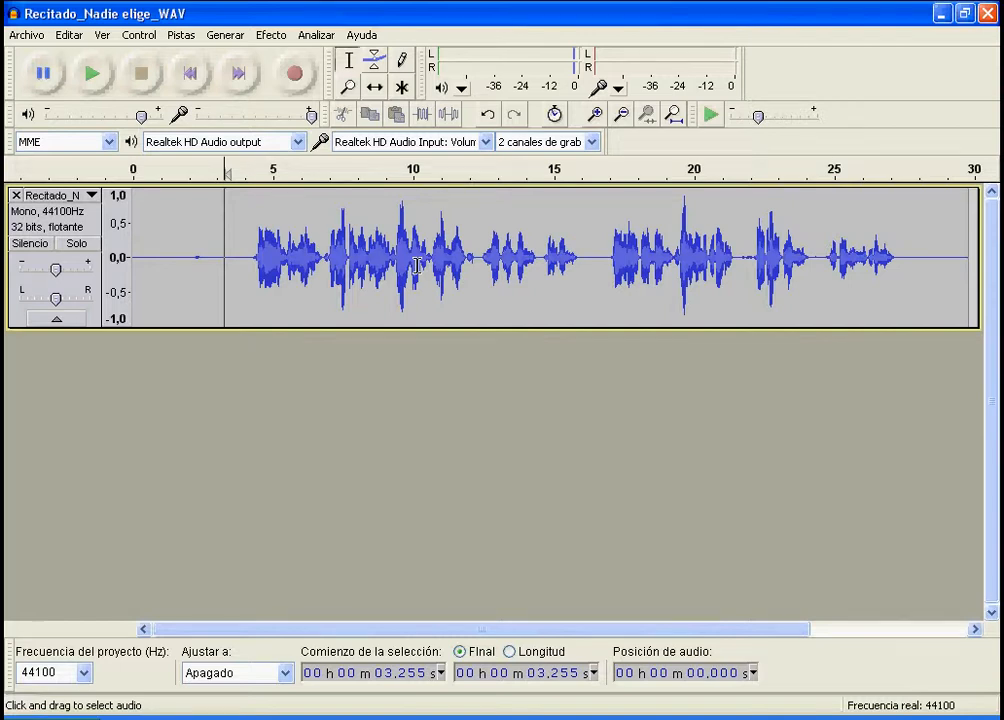
Select the voice from about 3.8 s to 28 s and compress it with a -18 dB threshold, -40 dB noise floor and 2:1 ratio
click(240, 258)
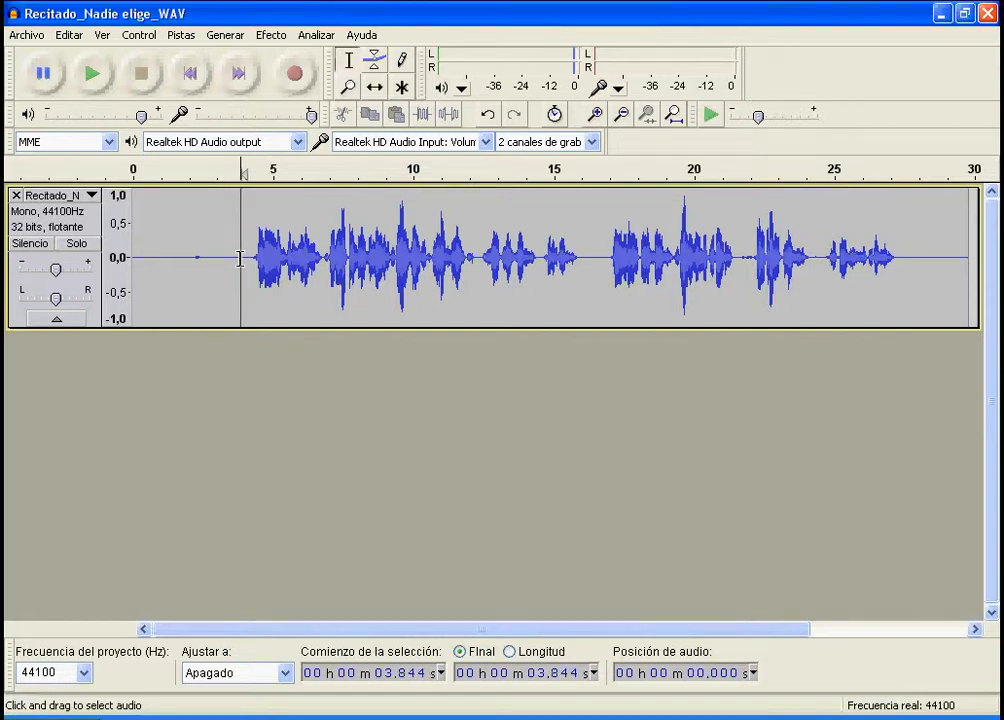
drag(240, 258, 919, 251)
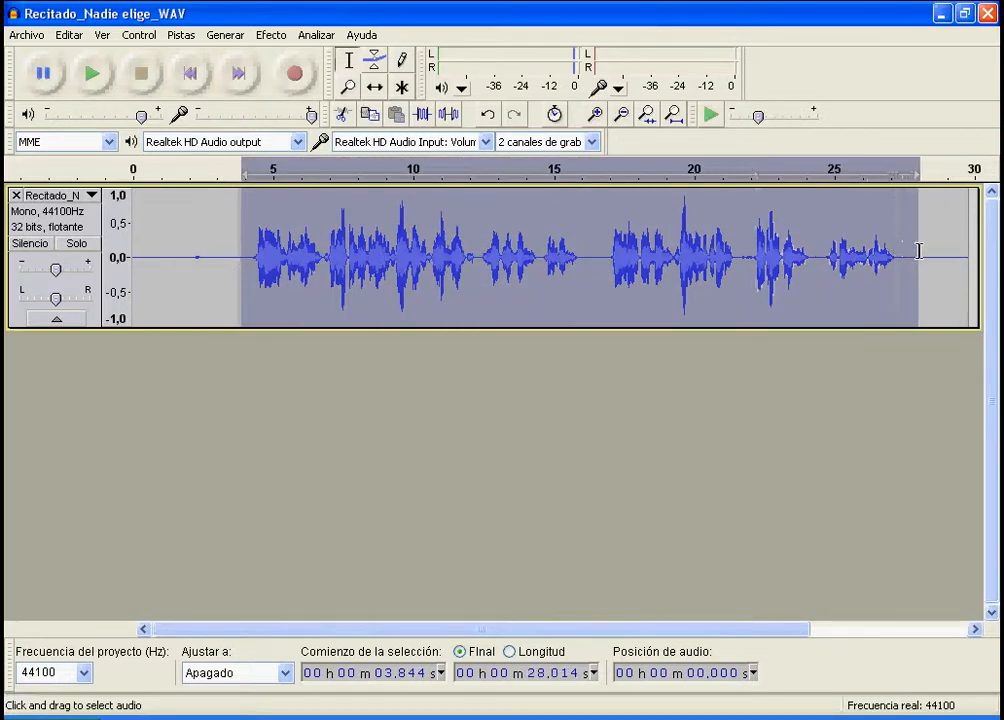
click(281, 40)
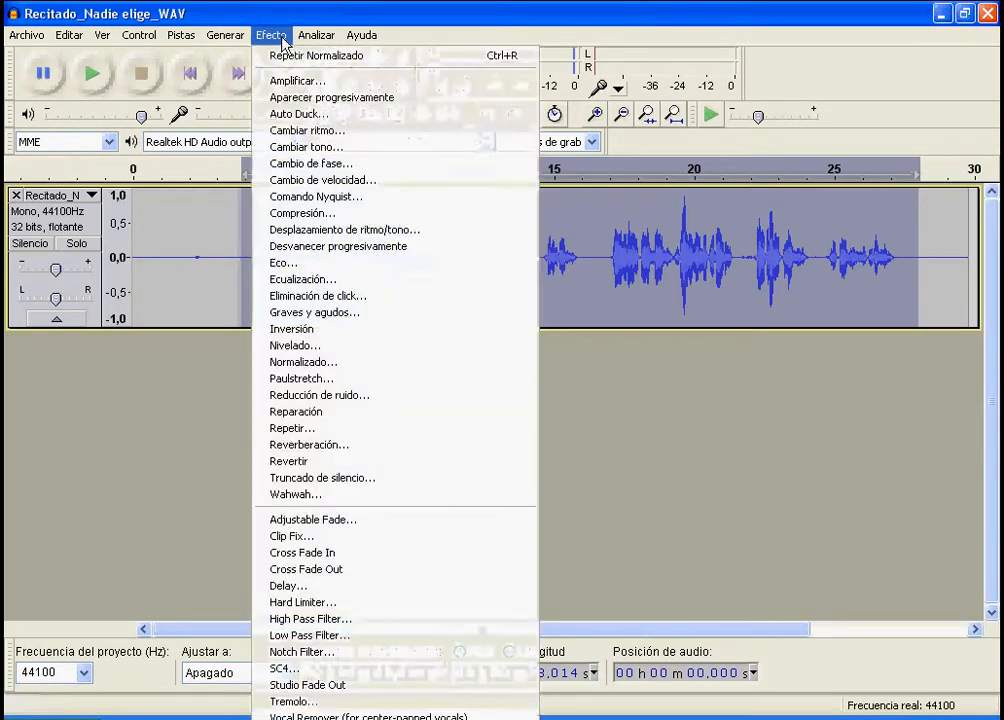
click(327, 216)
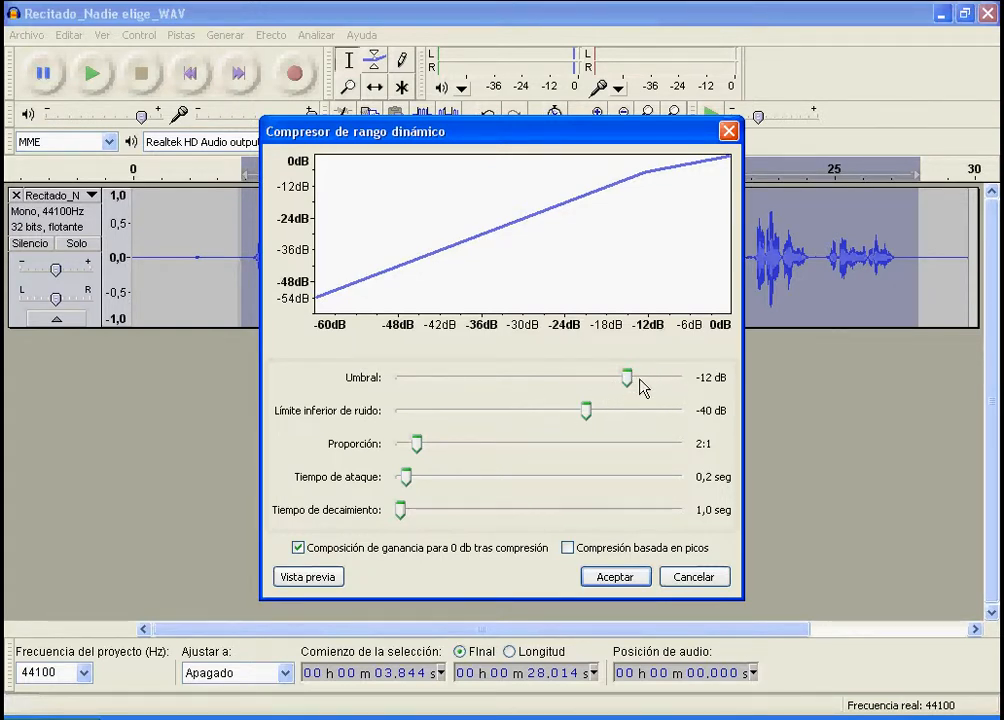
drag(627, 381, 600, 383)
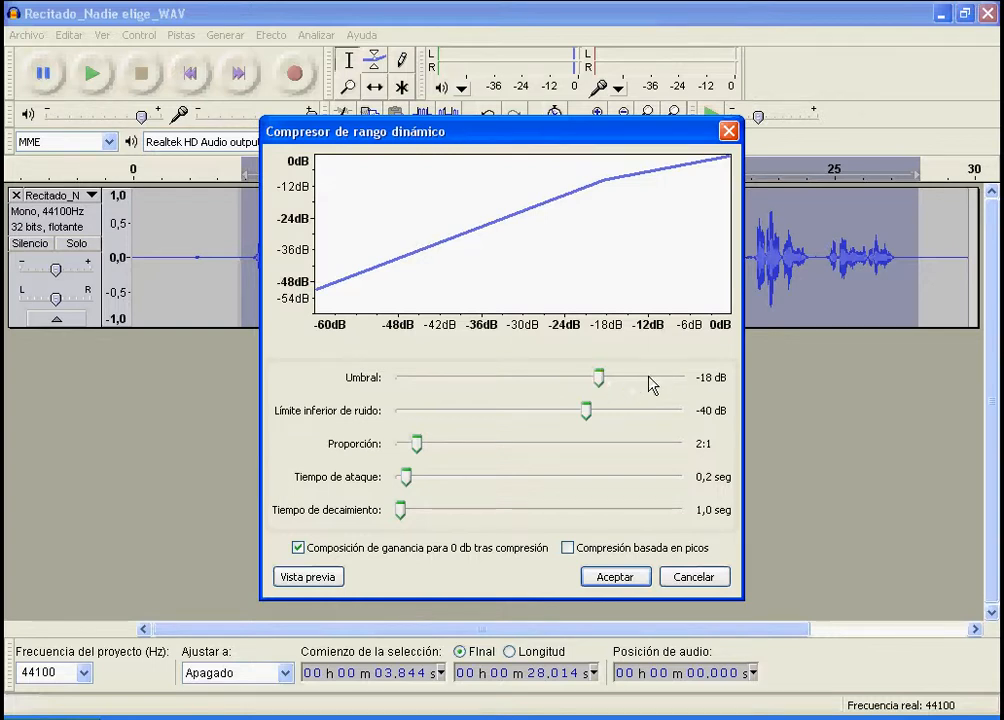
click(616, 578)
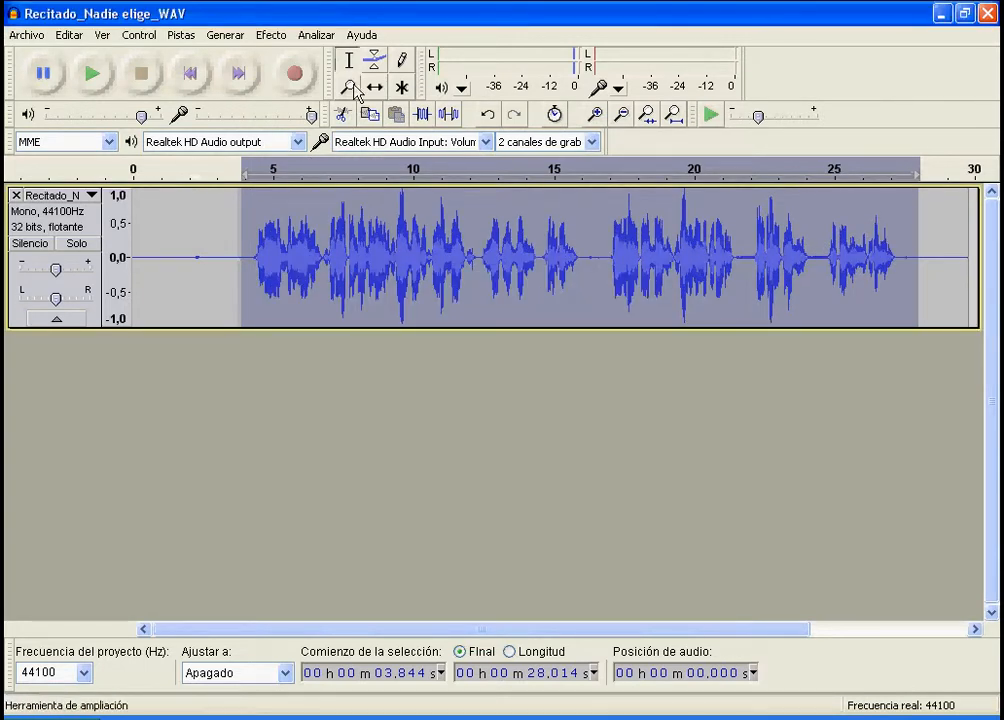
Normalize the compressed voice selection to -1.0 dB with DC offset removal and play part of it to check the sound
click(279, 37)
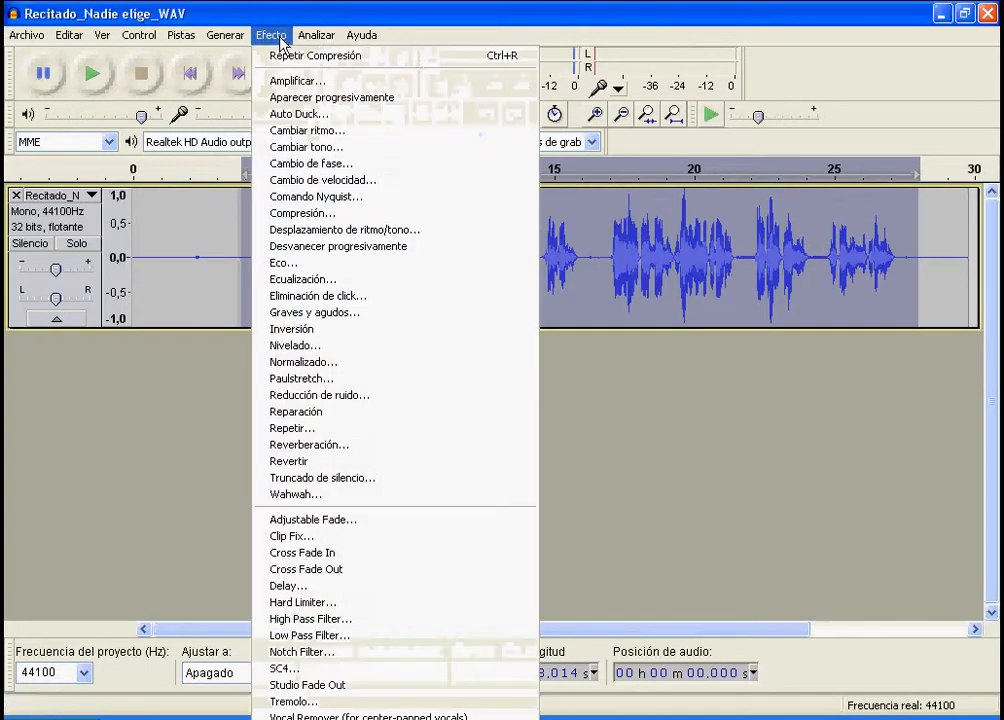
click(345, 370)
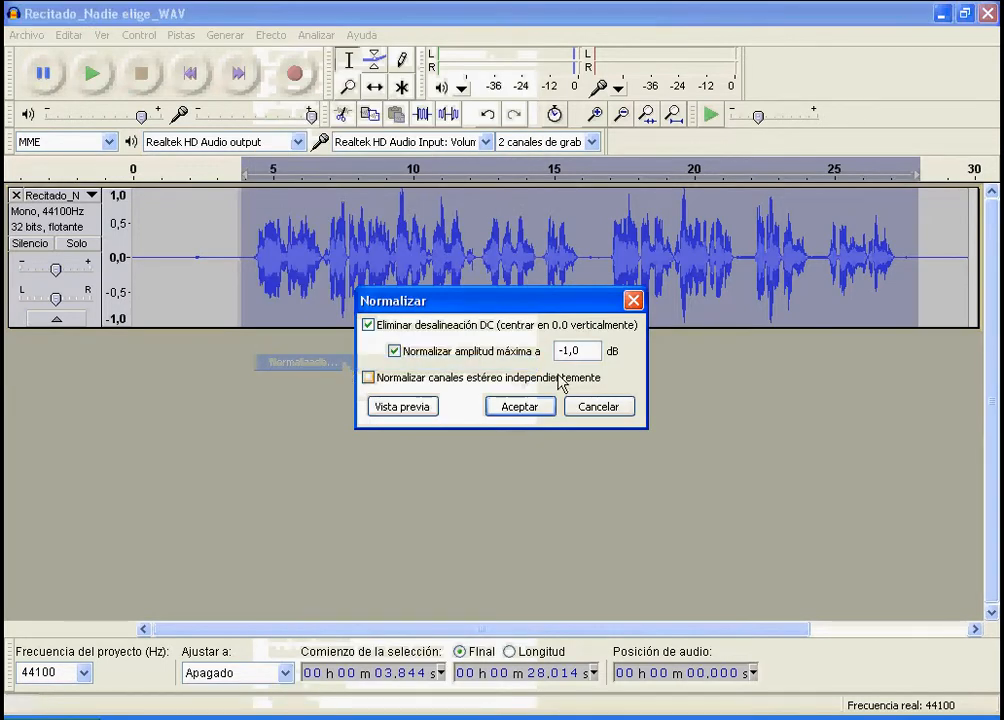
click(542, 410)
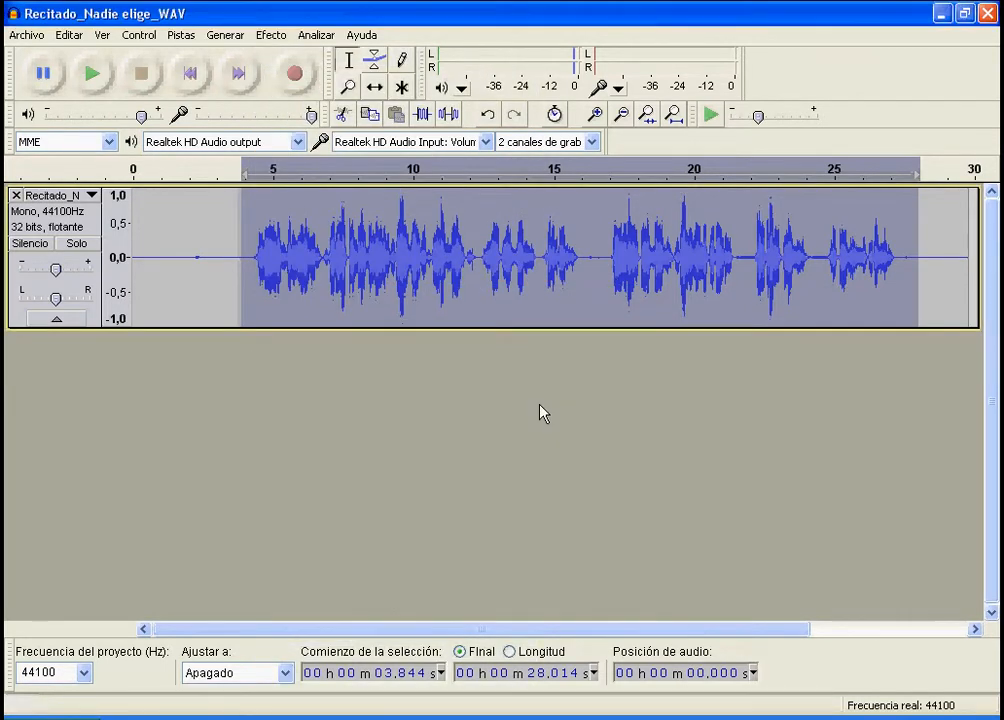
click(90, 86)
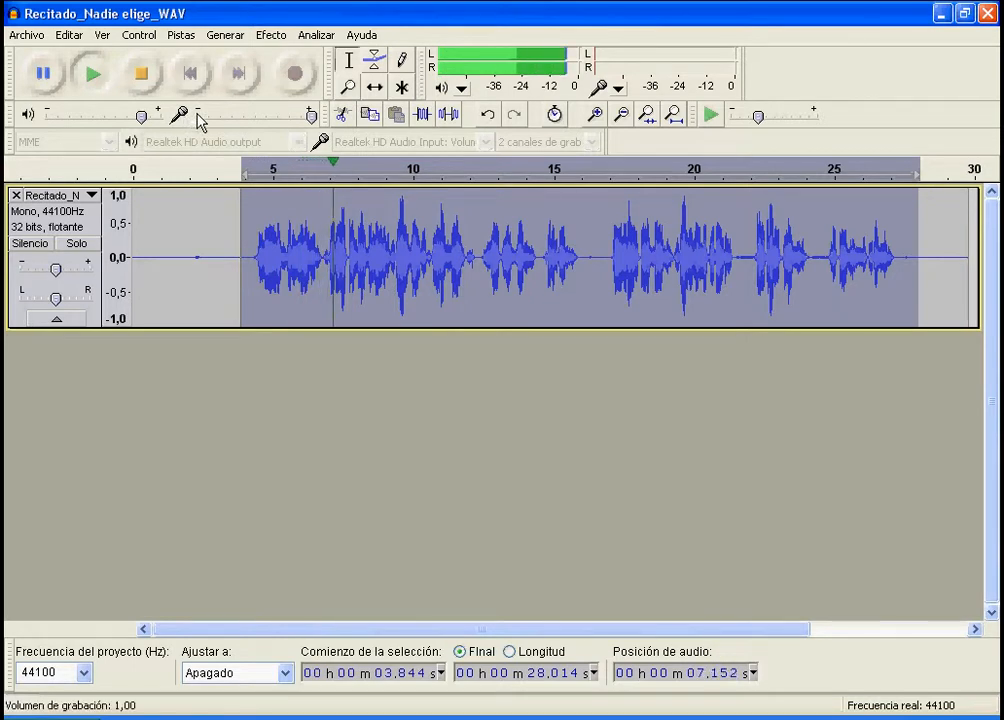
click(147, 82)
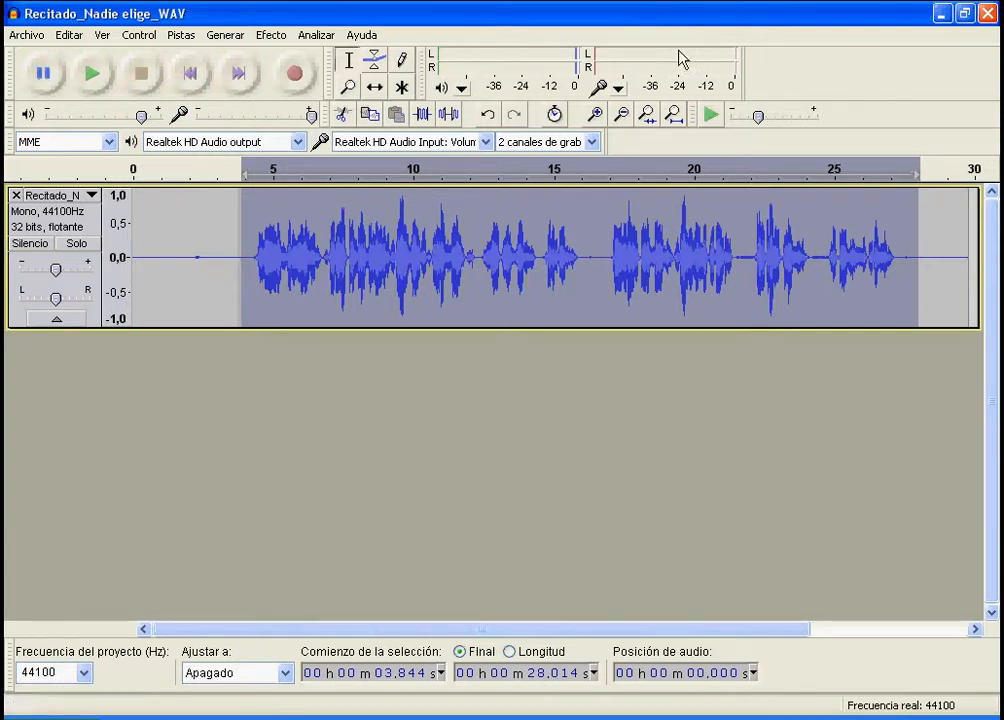
Apply the Hard Limiter to the voice selection with a -3.5 dB limit, wet level 1.0 and residue level 0.0
click(280, 36)
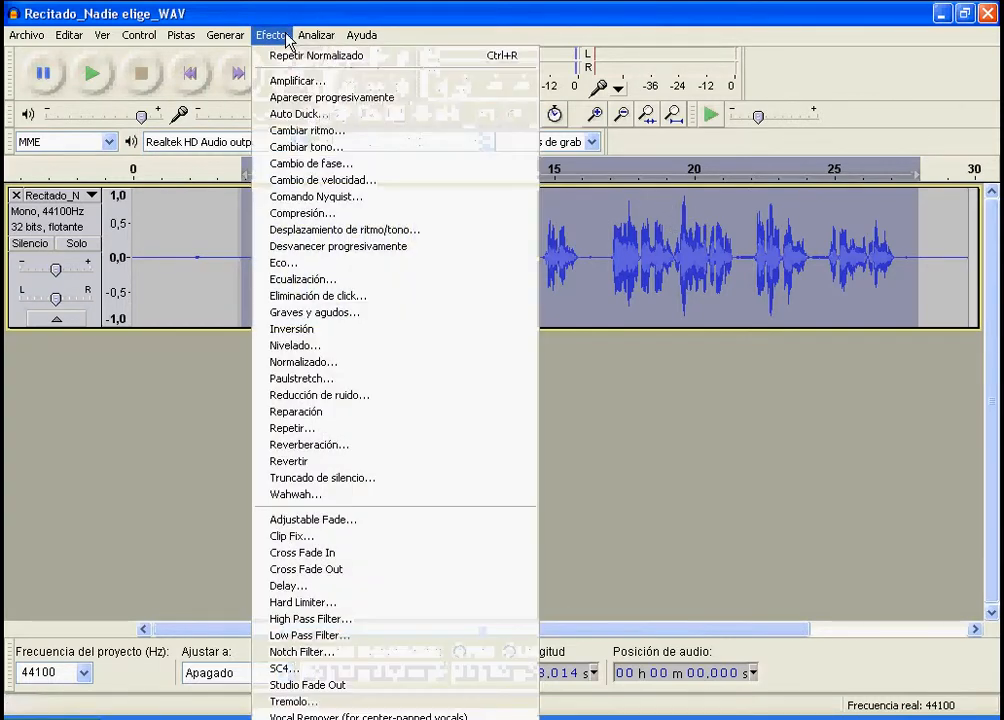
click(318, 603)
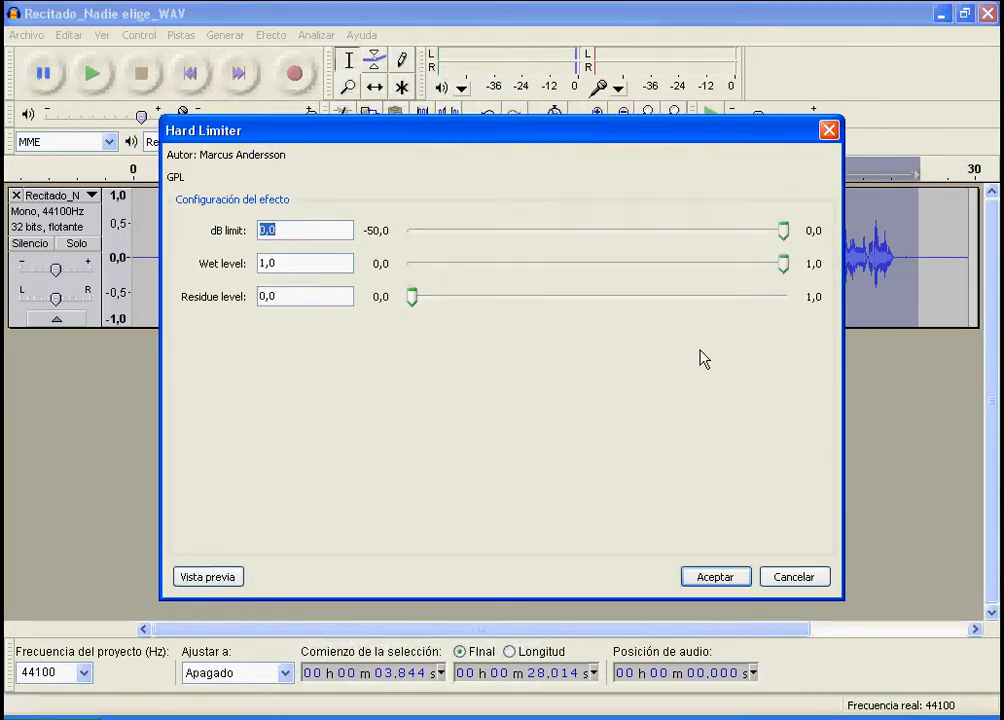
click(784, 232)
drag(781, 232, 761, 232)
click(761, 237)
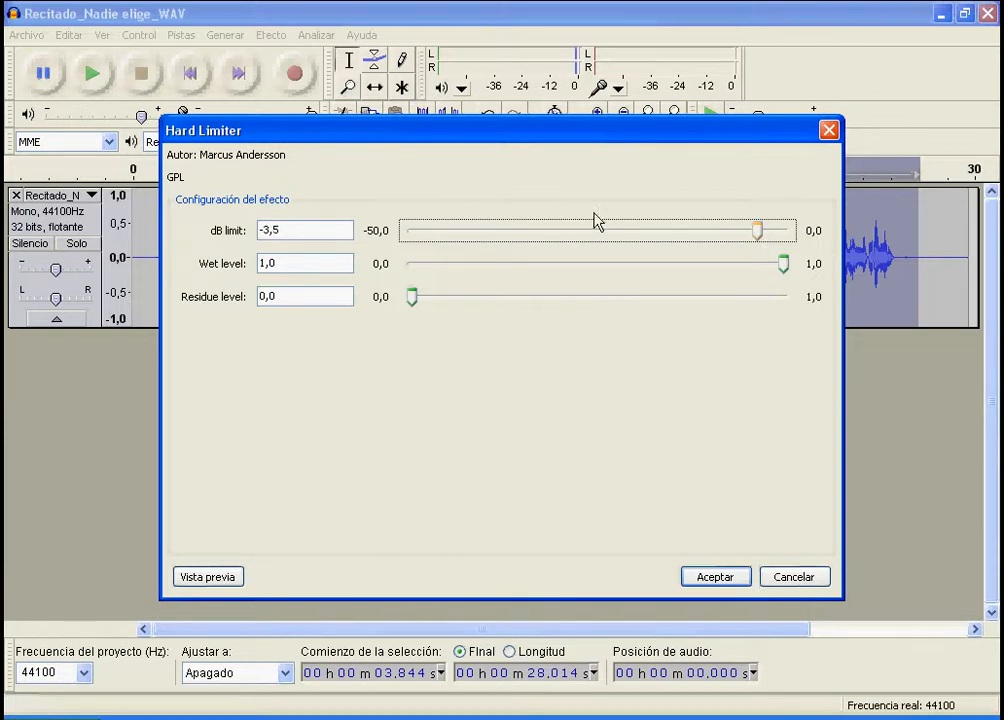
drag(586, 139, 616, 130)
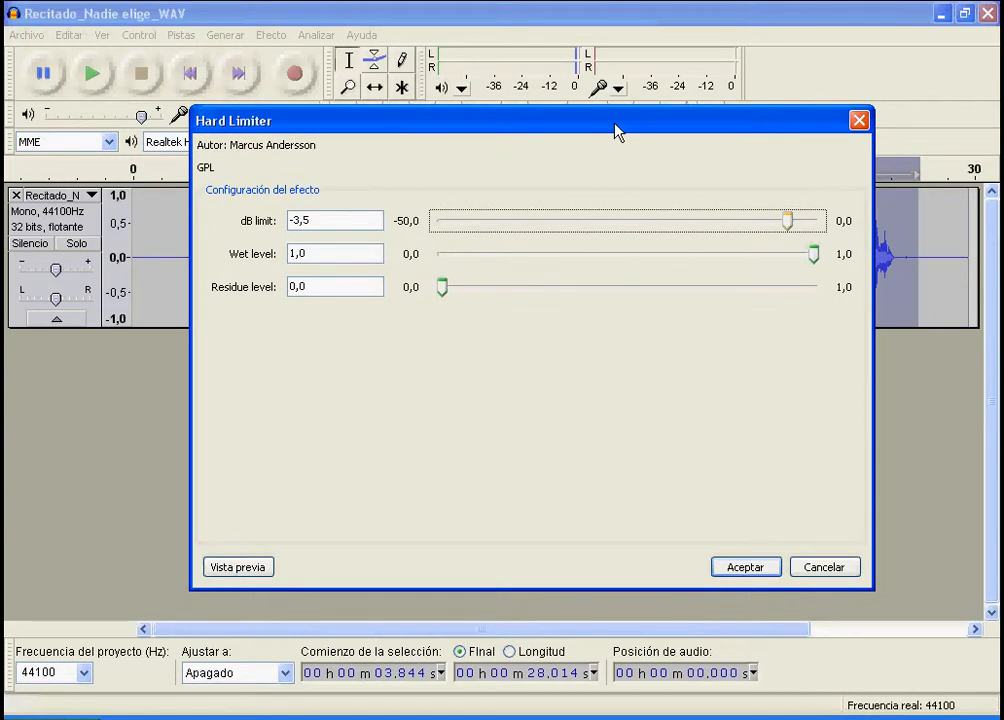
click(757, 573)
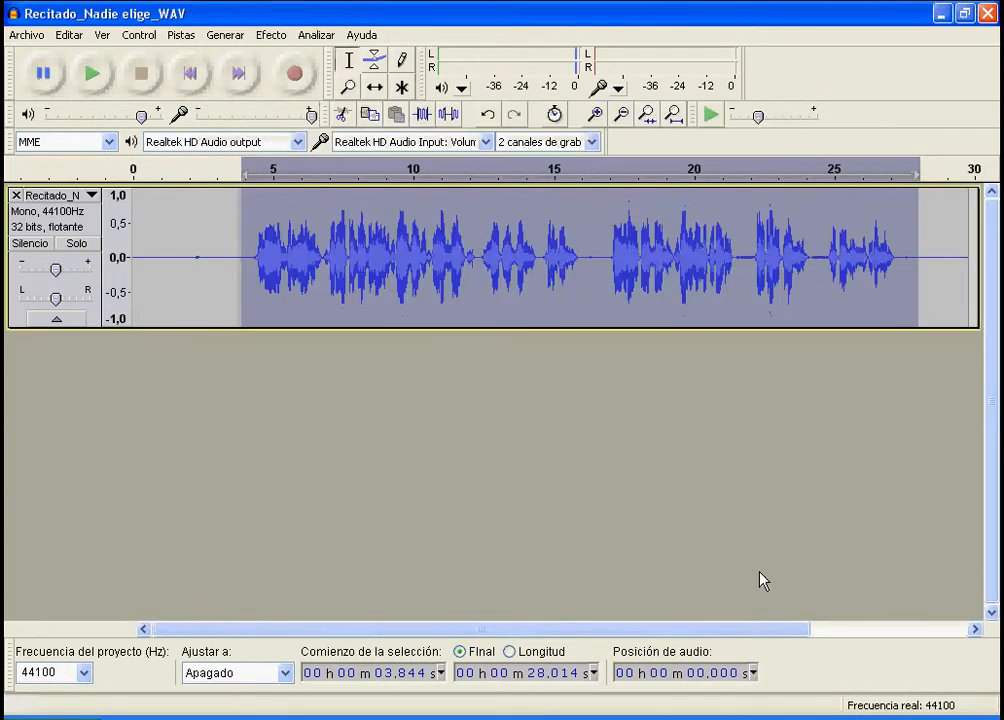
Normalize the limited voice selection to -1.0 dB with DC offset removal
click(283, 40)
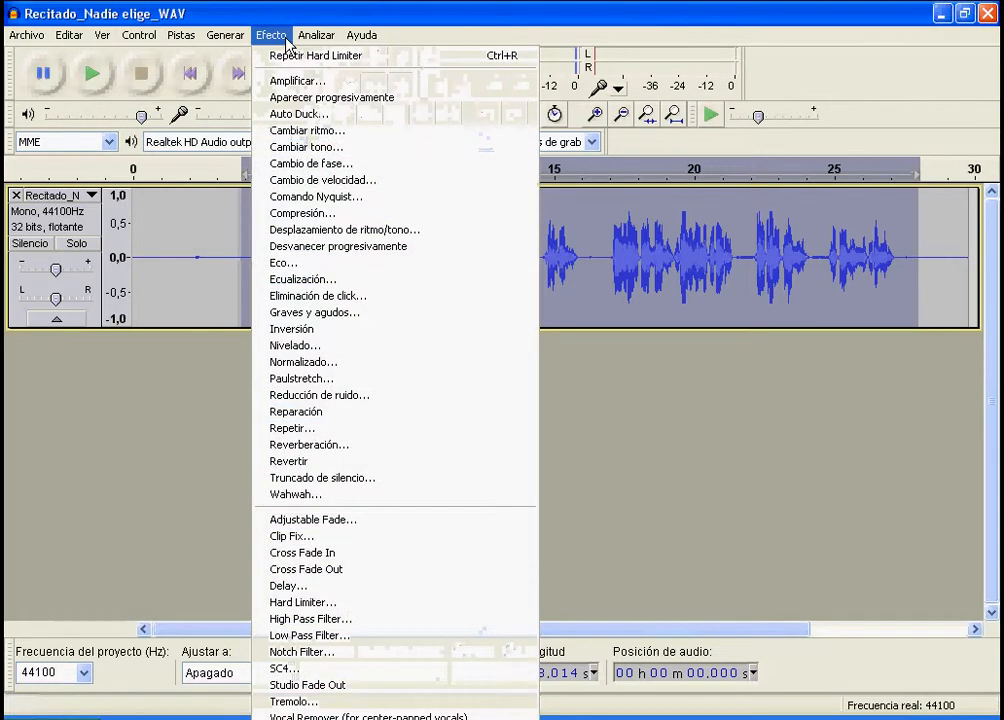
click(340, 363)
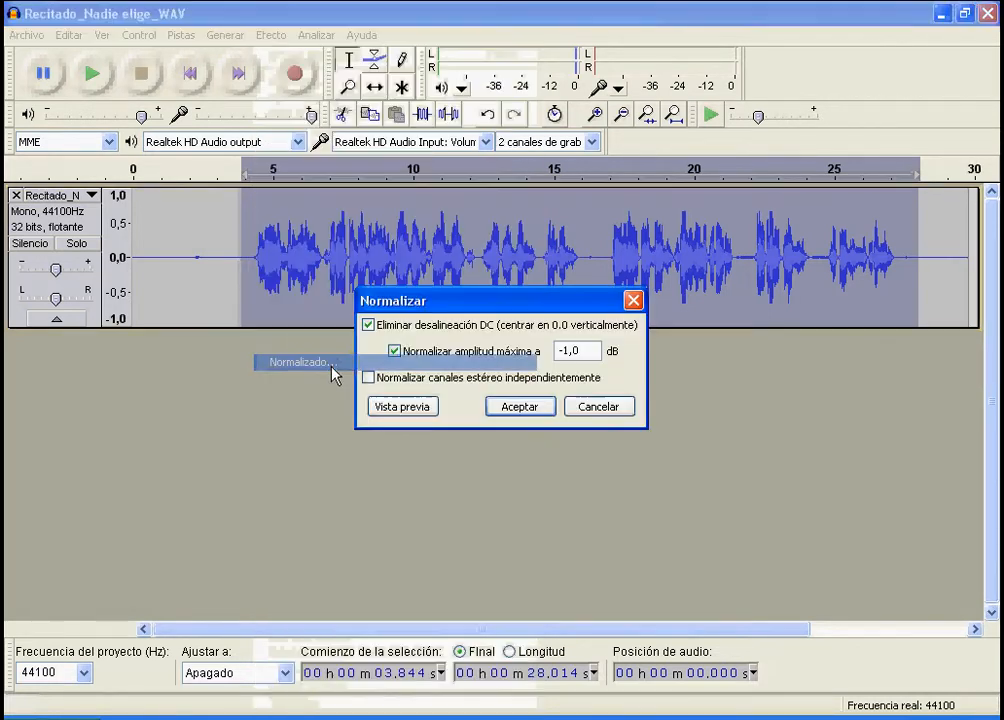
click(508, 408)
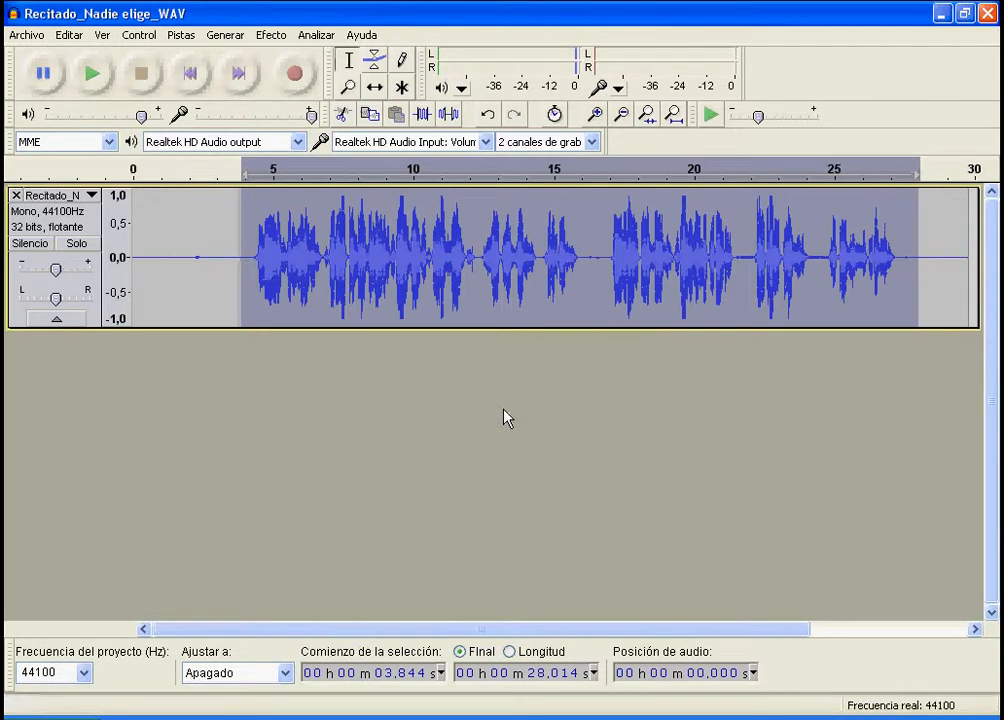
Play the limited and normalized track from about 3.6 s to check the voice, and stop playback
click(223, 258)
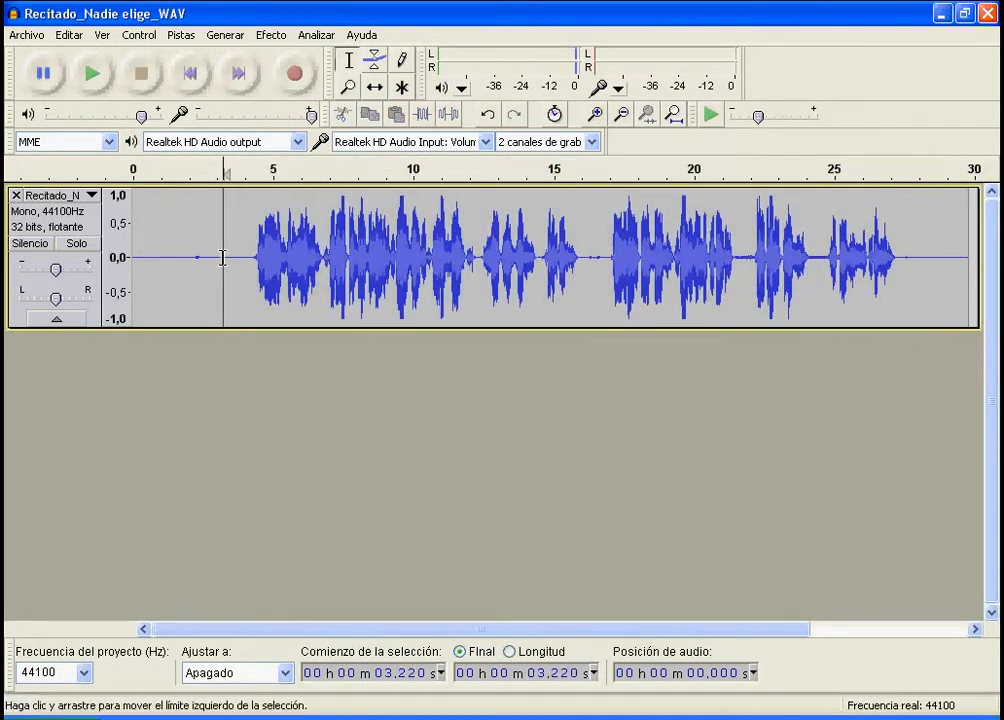
click(232, 260)
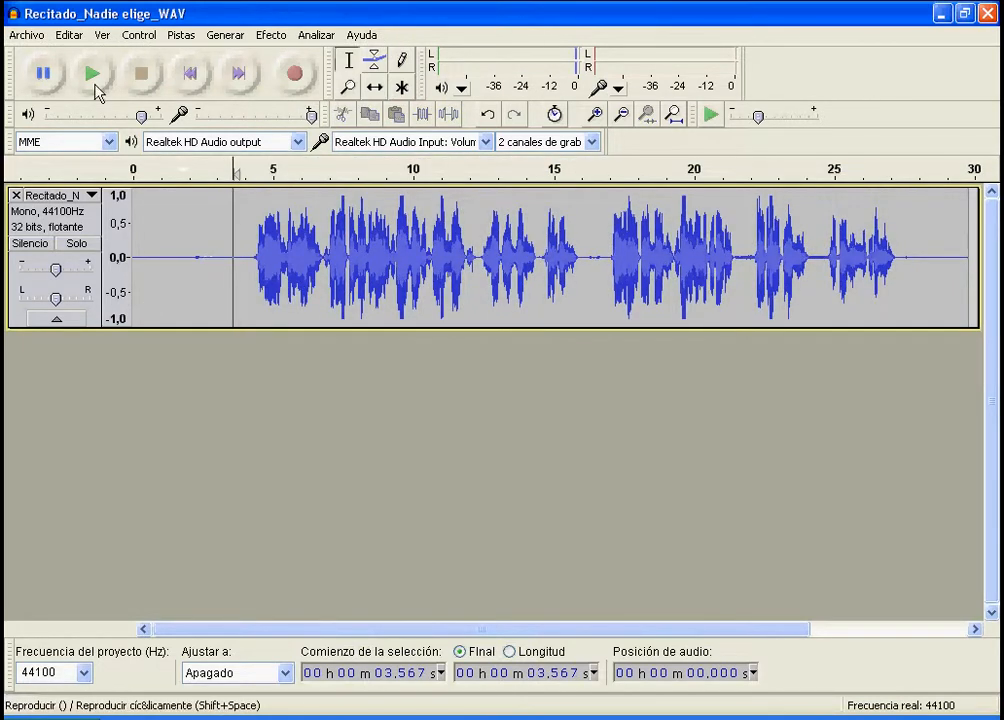
click(97, 87)
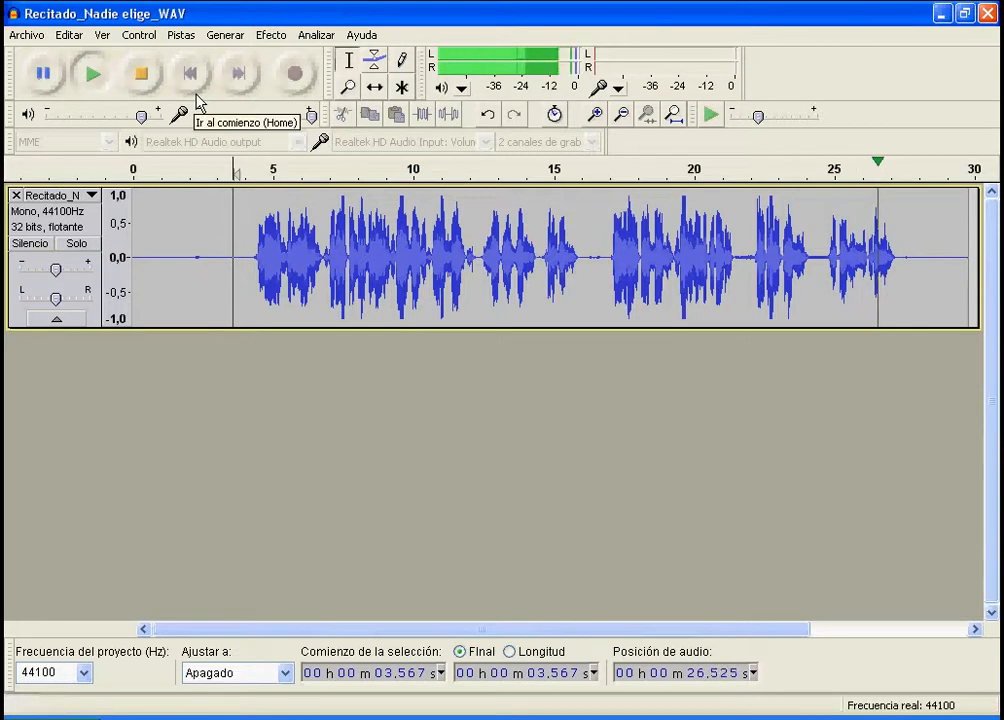
click(147, 82)
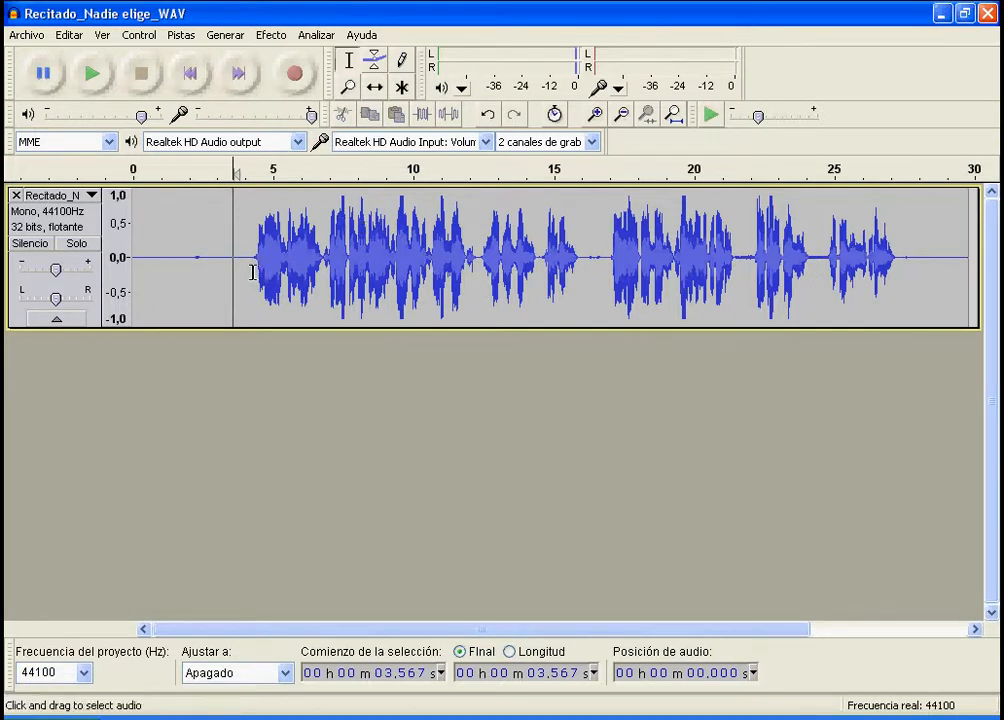
Duplicate the mono voice track, join both copies into one stereo track and clear the selection
click(69, 36)
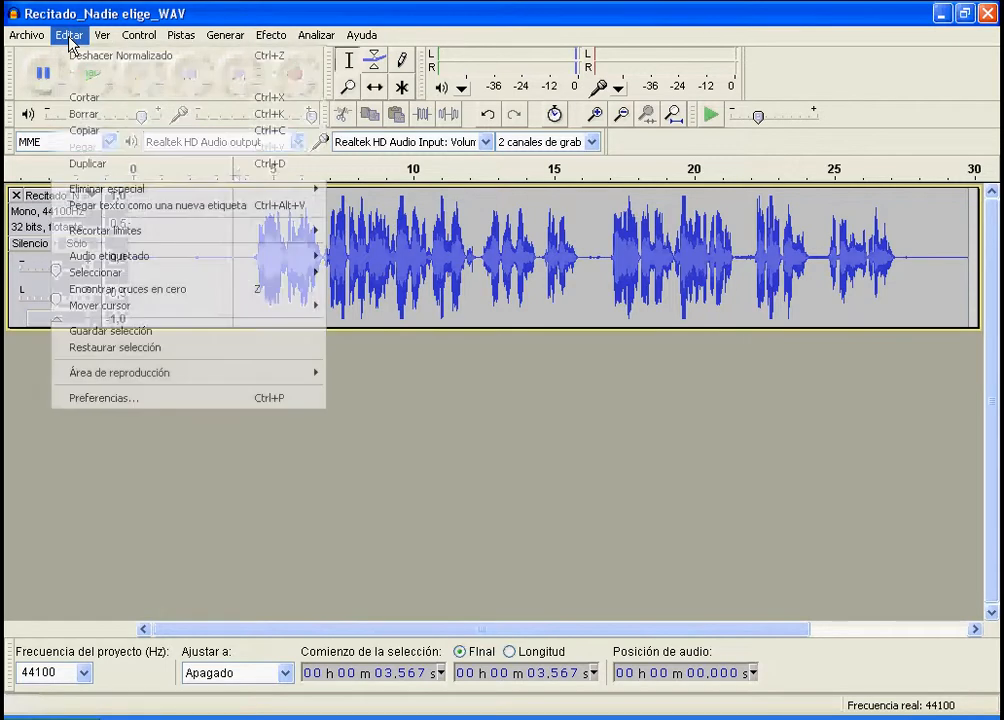
click(105, 165)
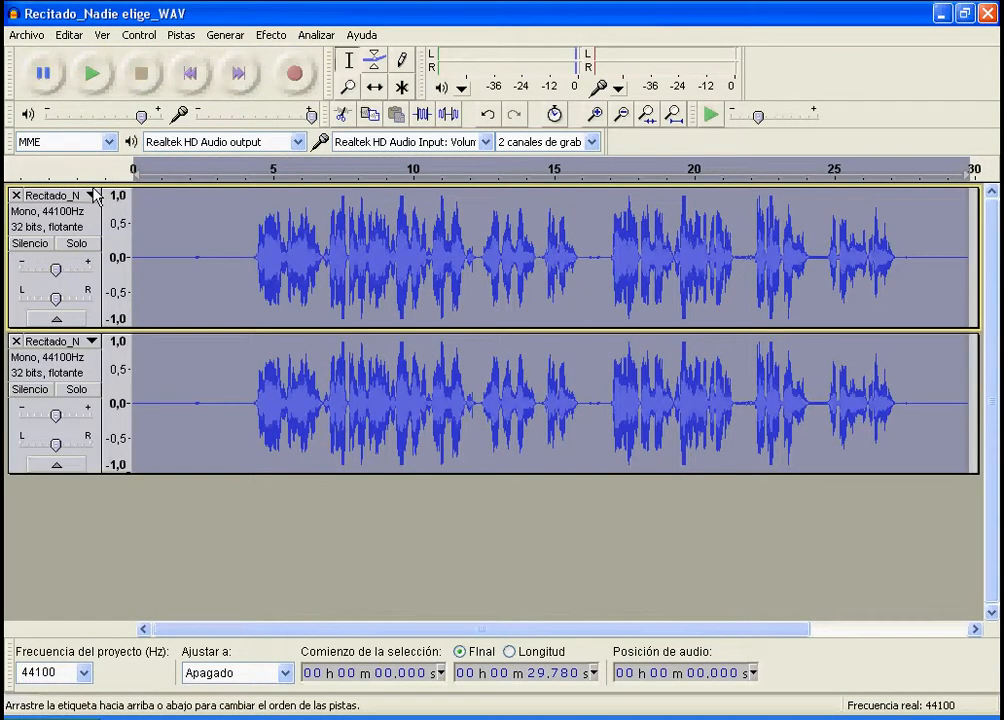
click(91, 195)
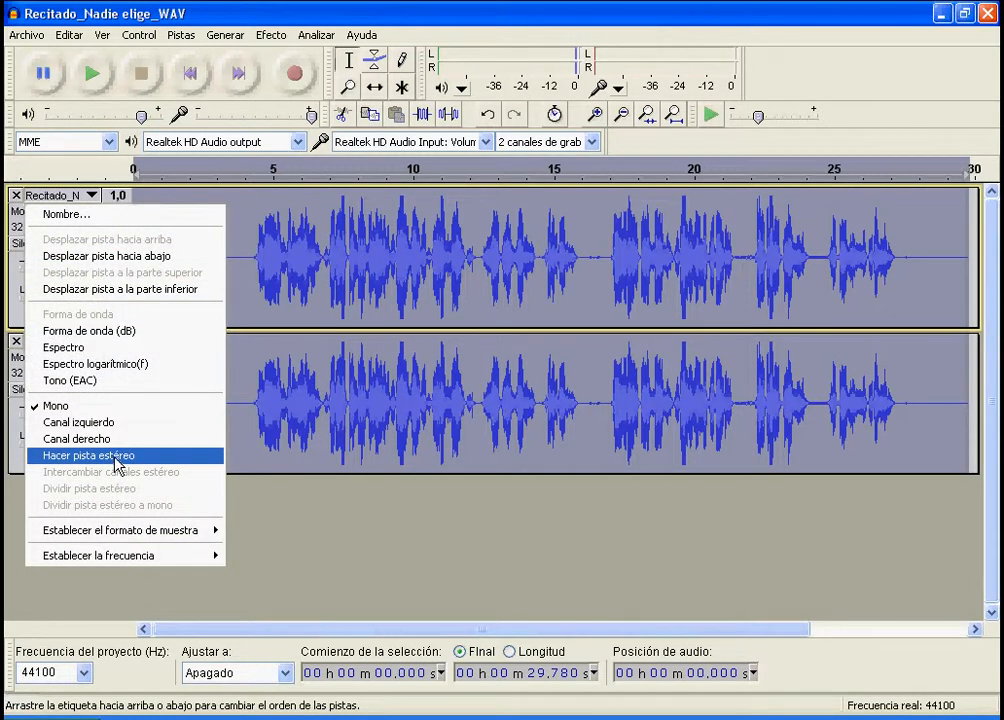
click(116, 458)
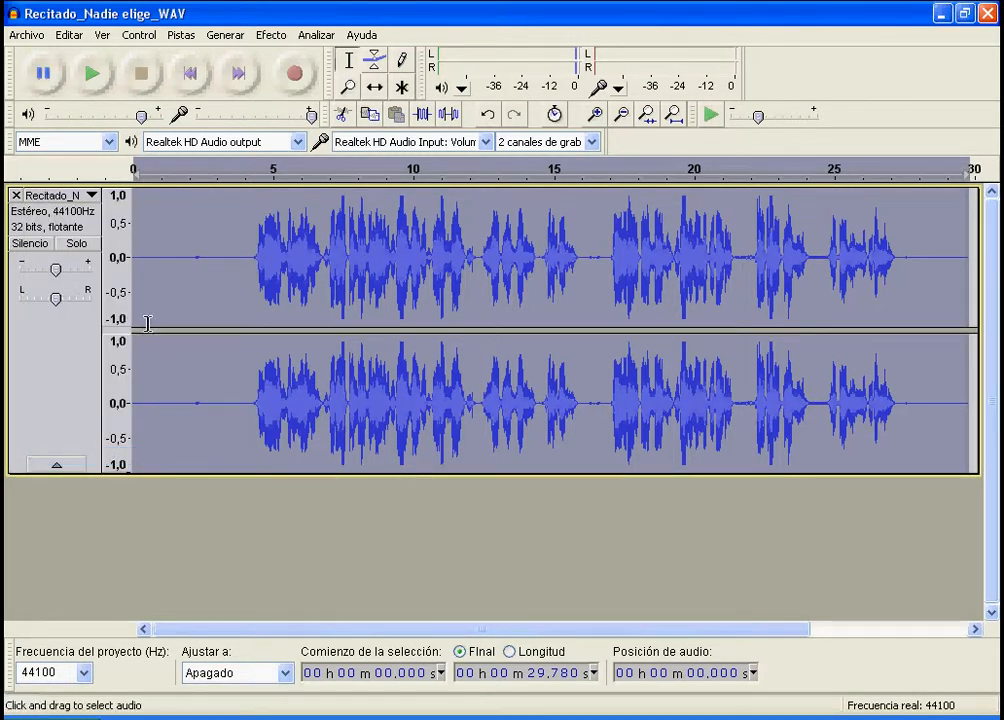
click(234, 261)
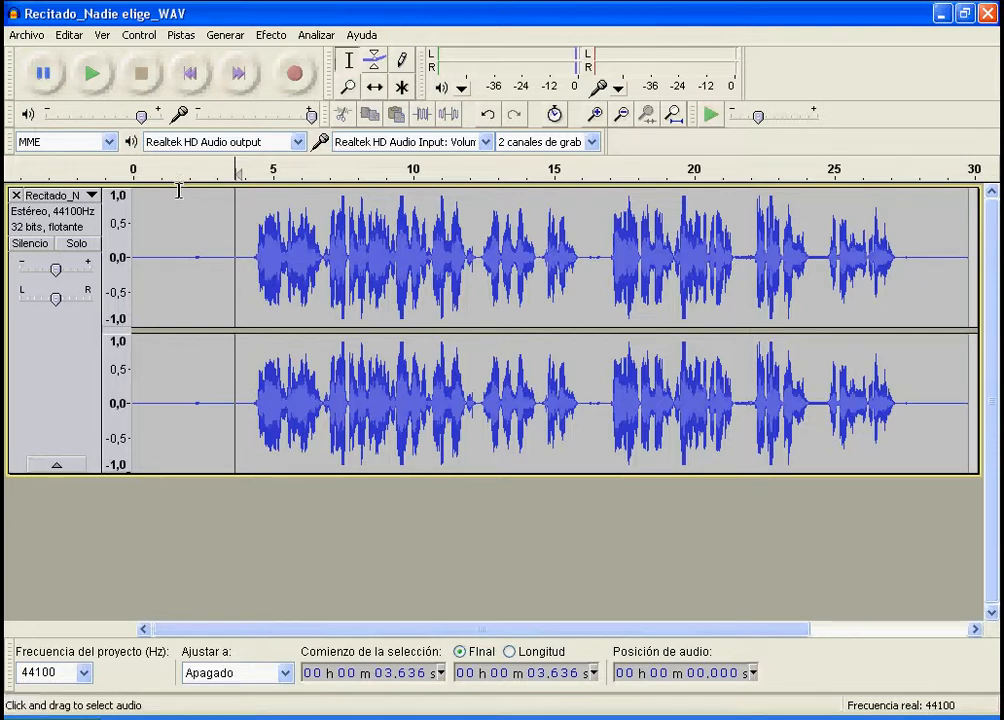
Export the stereo track to the desktop as an Ogg Vorbis file named Recitado_Nadie elige_Limpio, accepting the metadata without changes
click(34, 38)
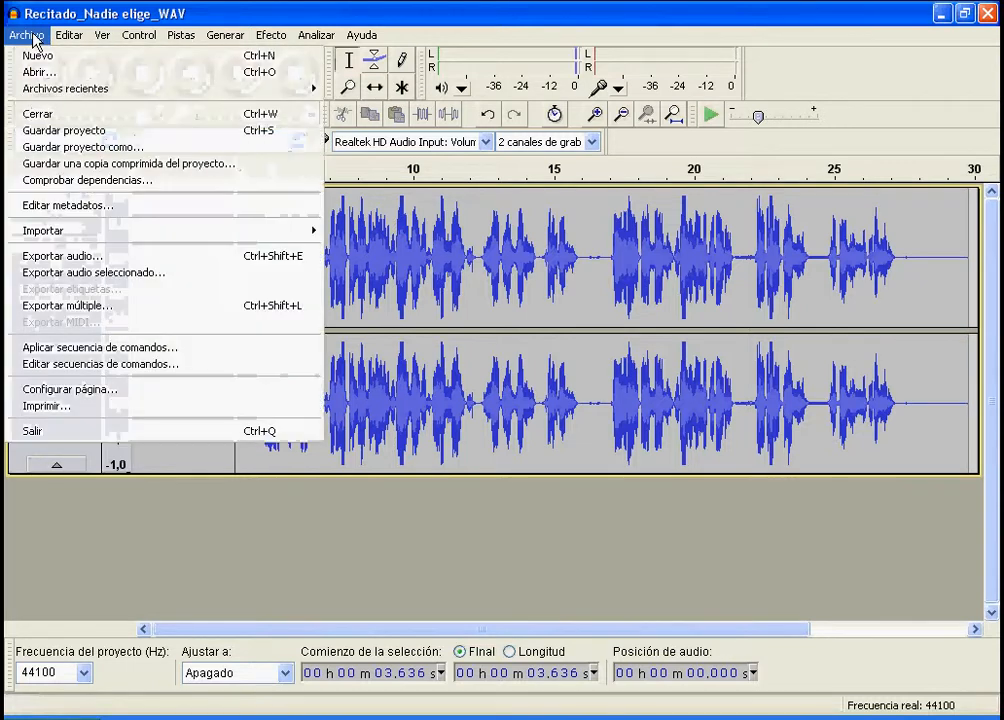
click(69, 258)
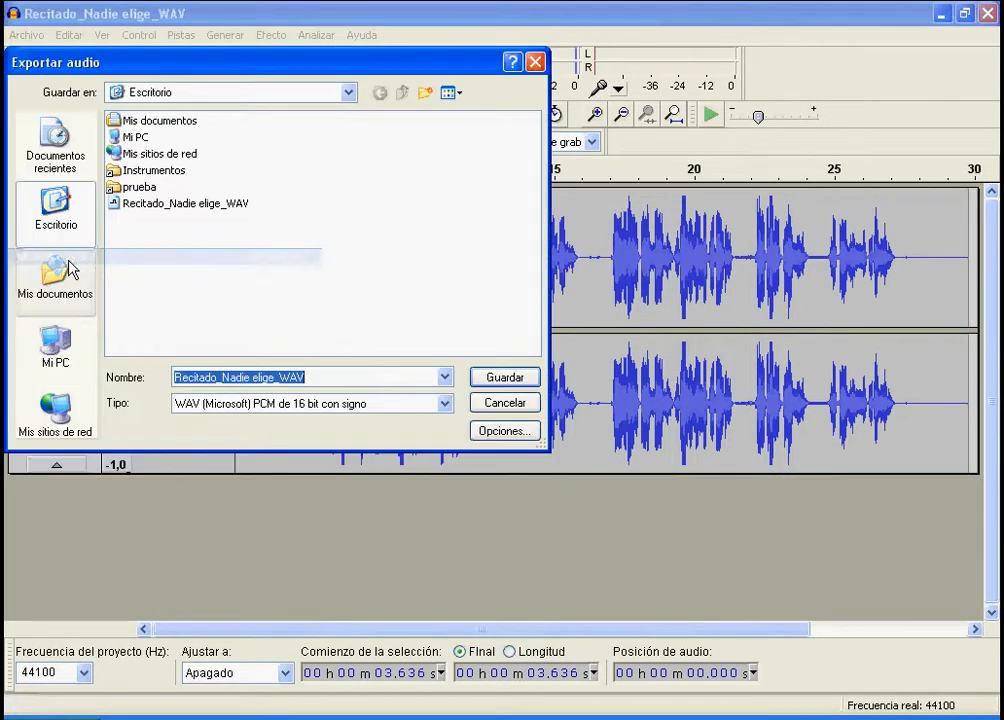
click(445, 403)
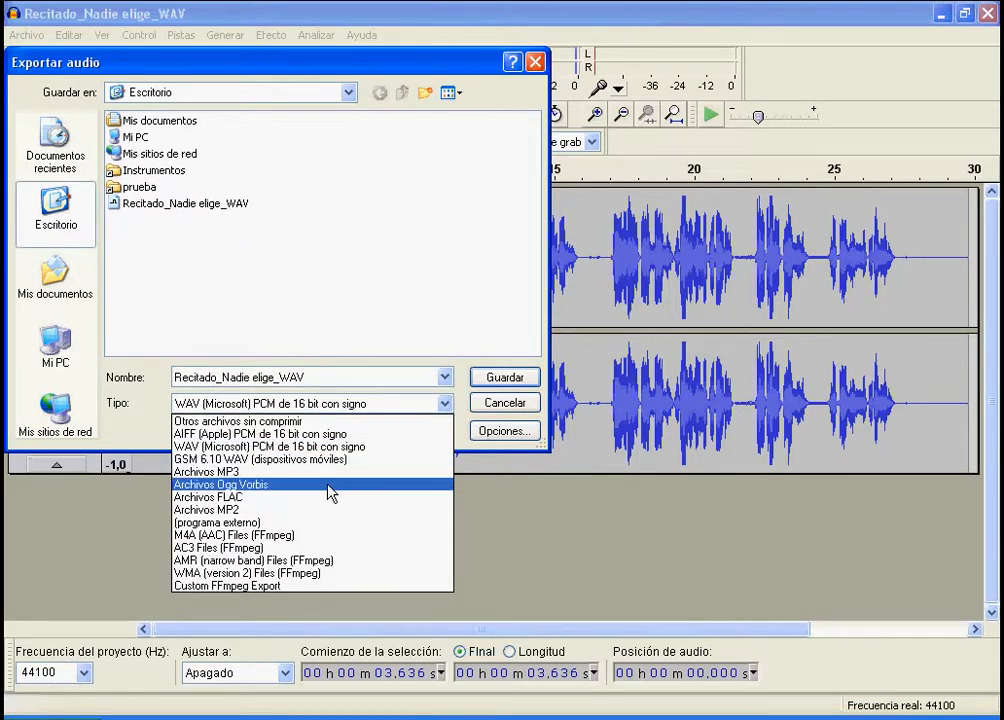
click(330, 486)
click(332, 376)
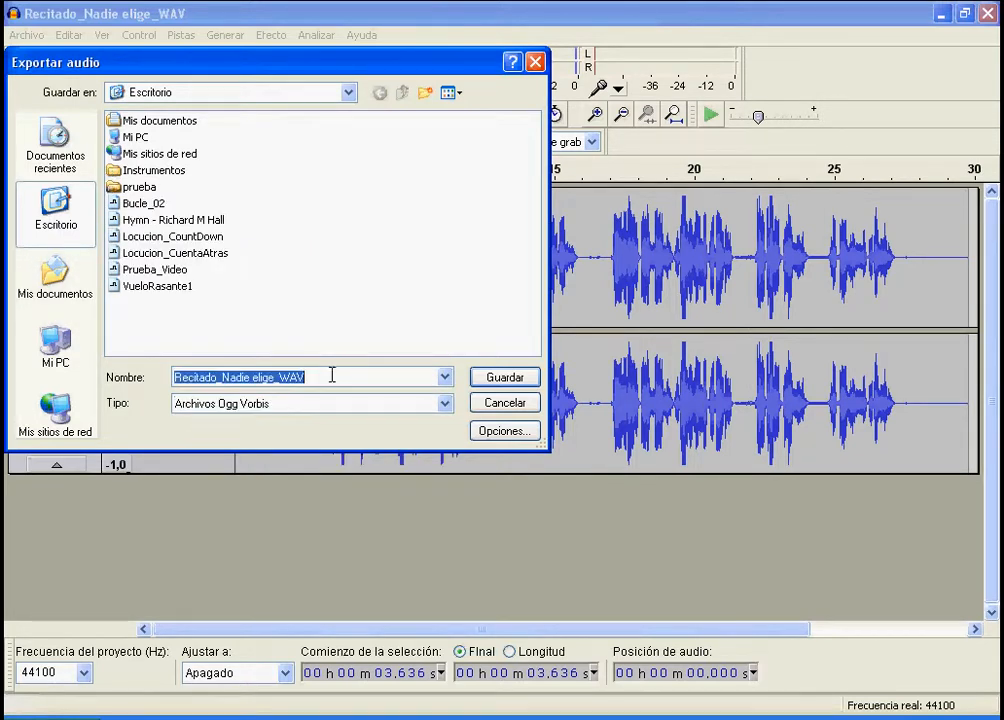
click(332, 376)
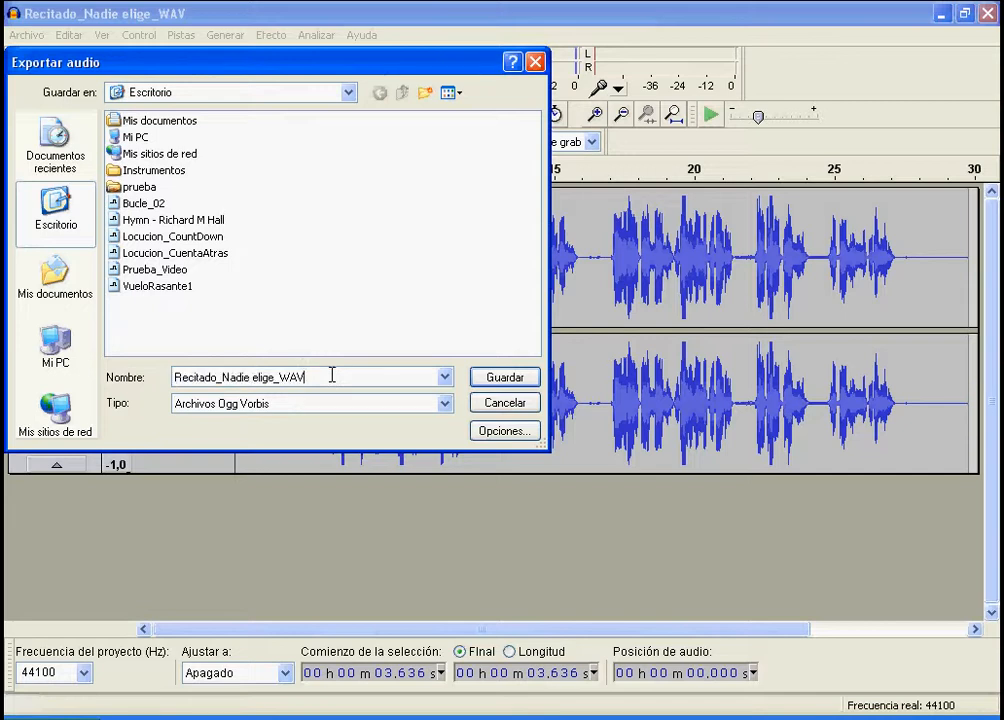
key(BackSpace)
key(BackSpace)
key(BackSpace)
text(Limpio)
click(527, 381)
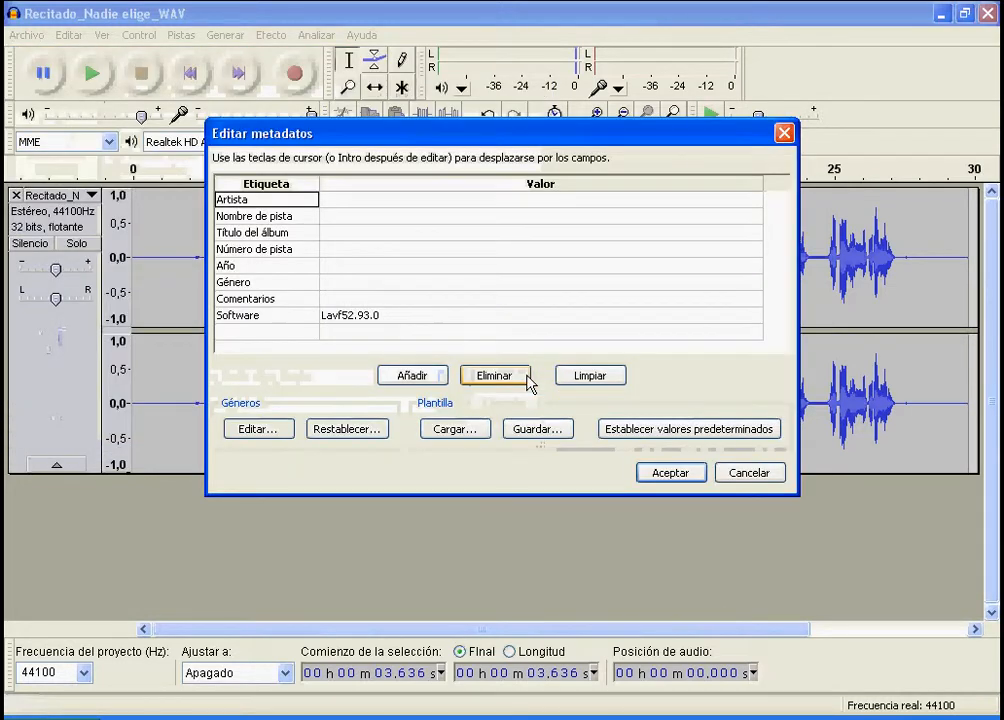
click(690, 473)
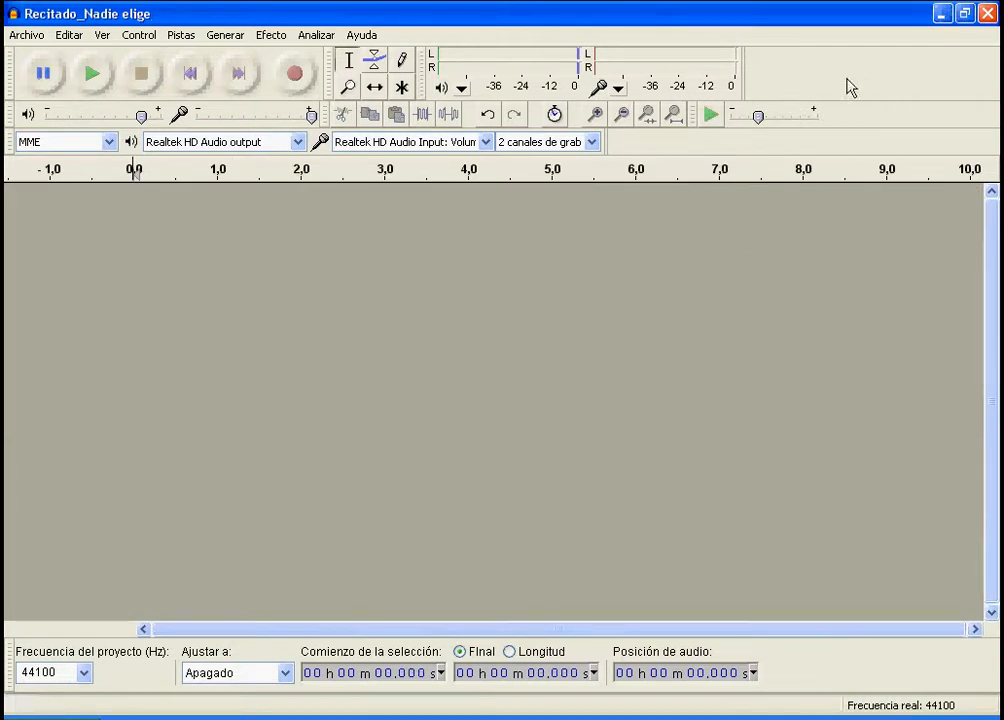
Open the exported Recitado_Nadie elige_Limpio file from the desktop in Winamp, listen to part of it, stop playback and close the player
click(943, 13)
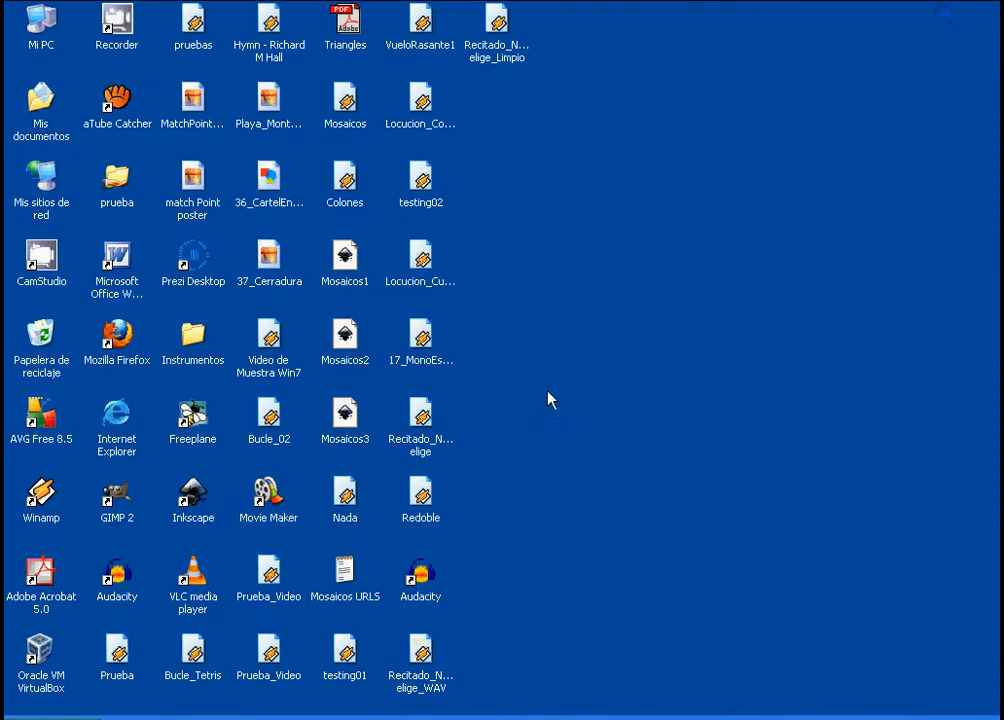
click(503, 42)
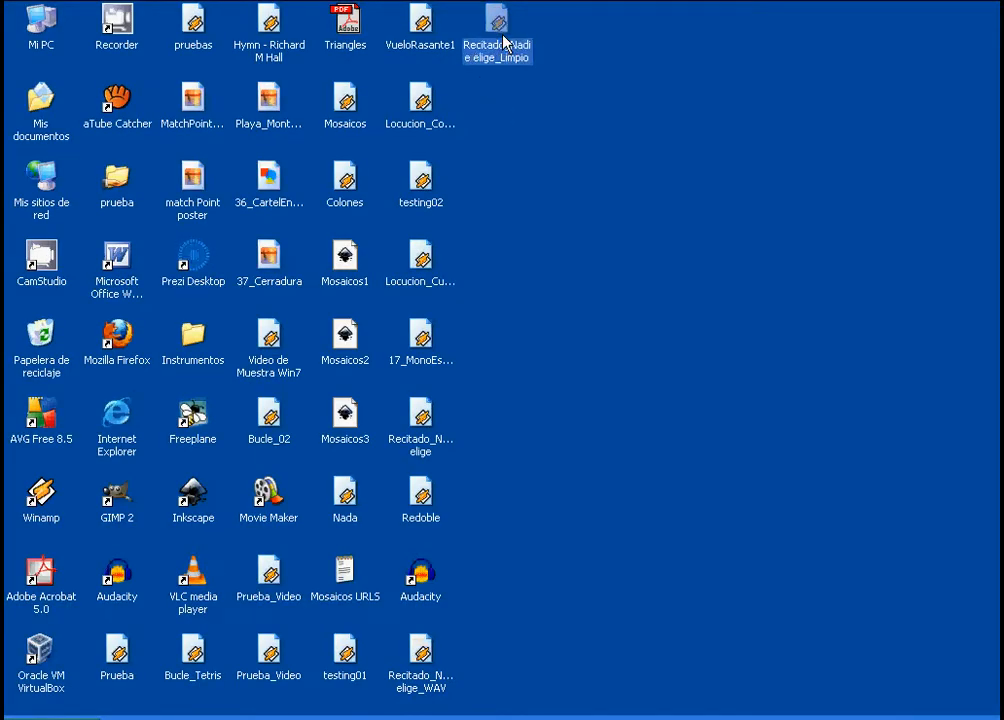
click(553, 268)
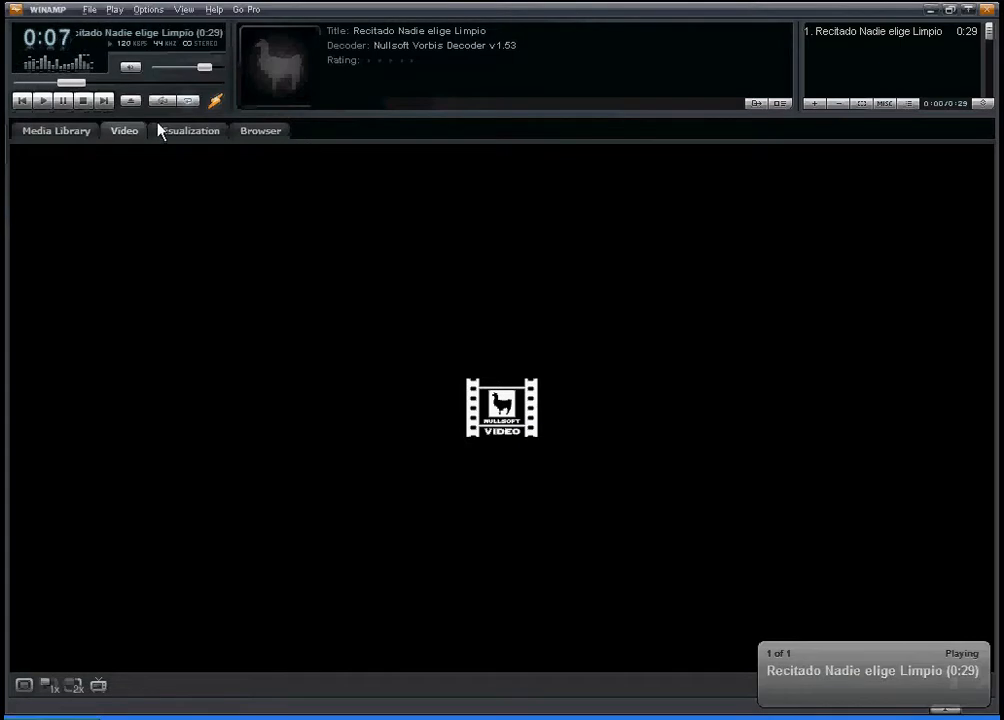
click(85, 102)
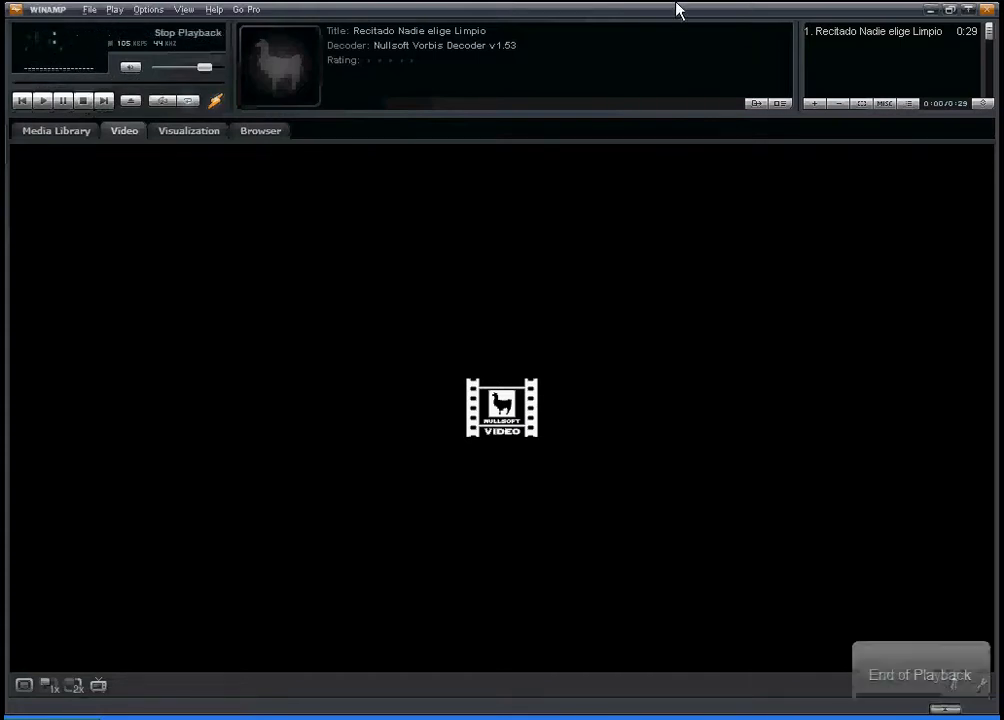
click(986, 9)
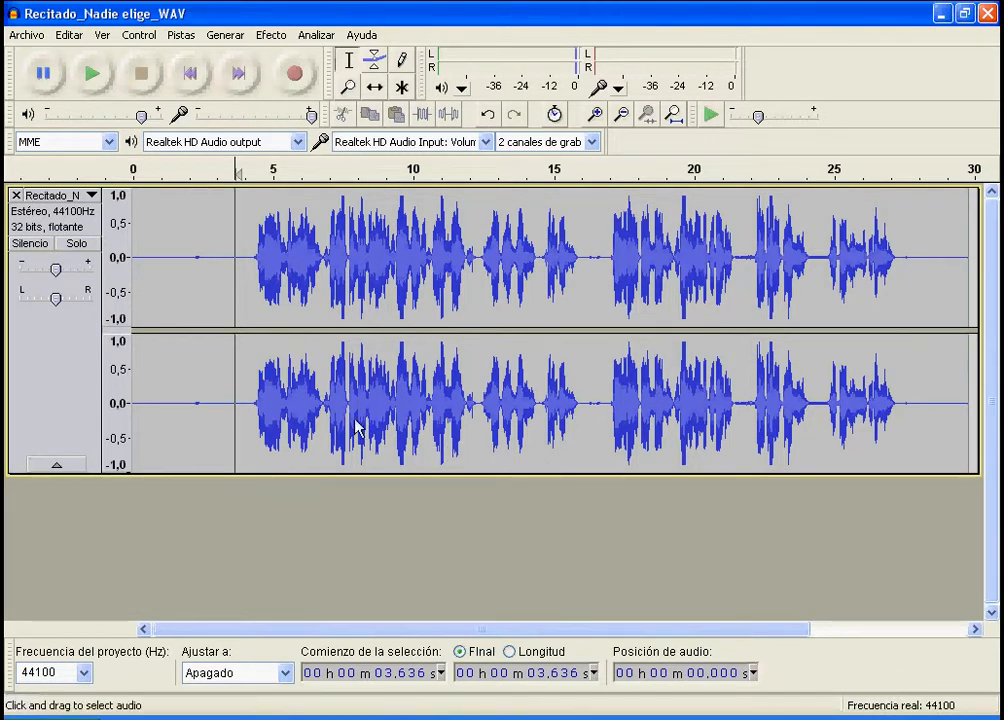
Remove the voice track from the project and open the Redoble audio file from the desktop
click(16, 196)
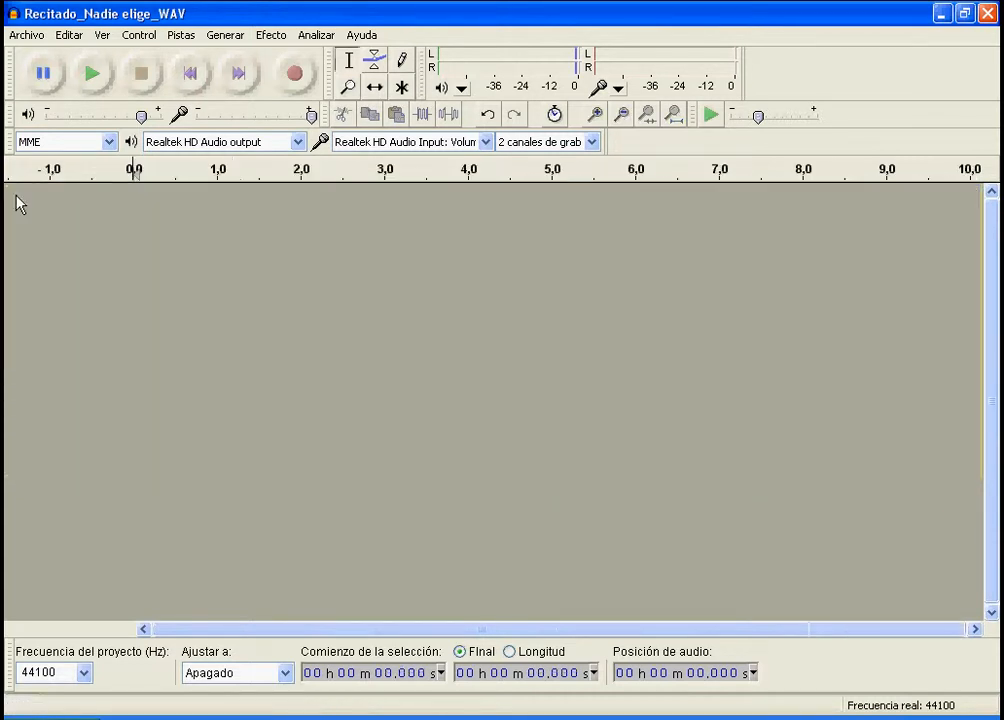
click(38, 34)
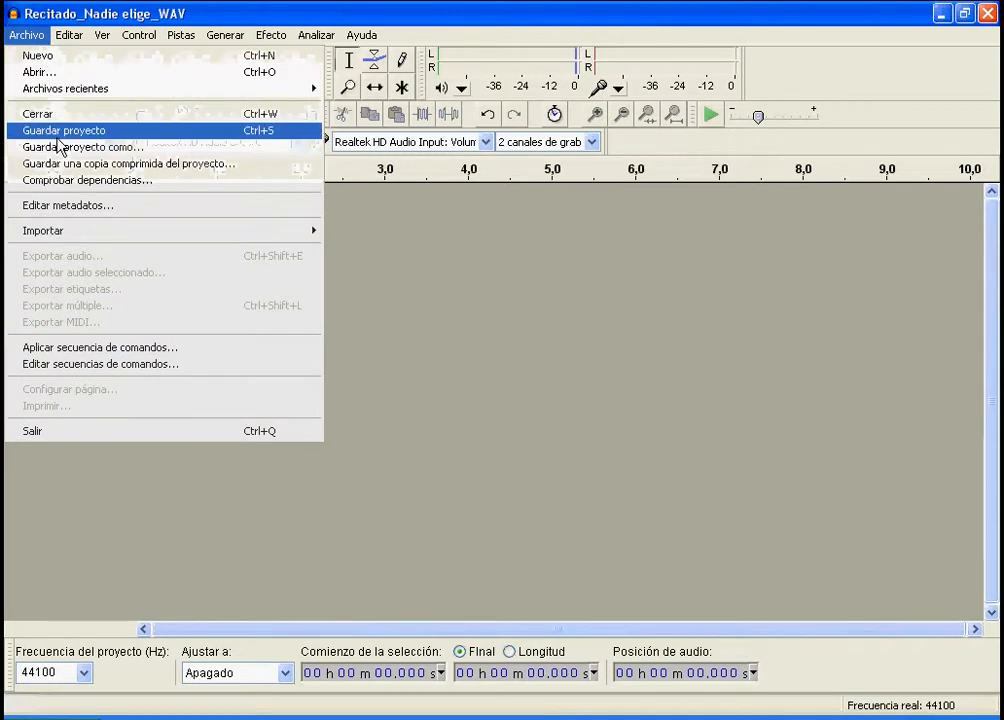
click(68, 73)
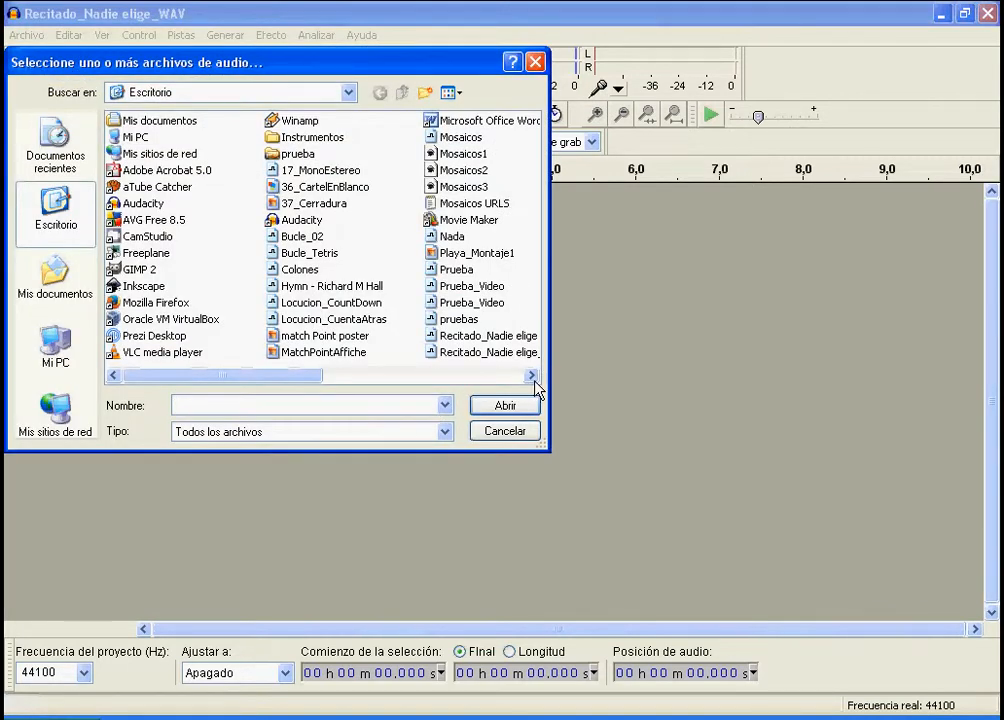
click(532, 376)
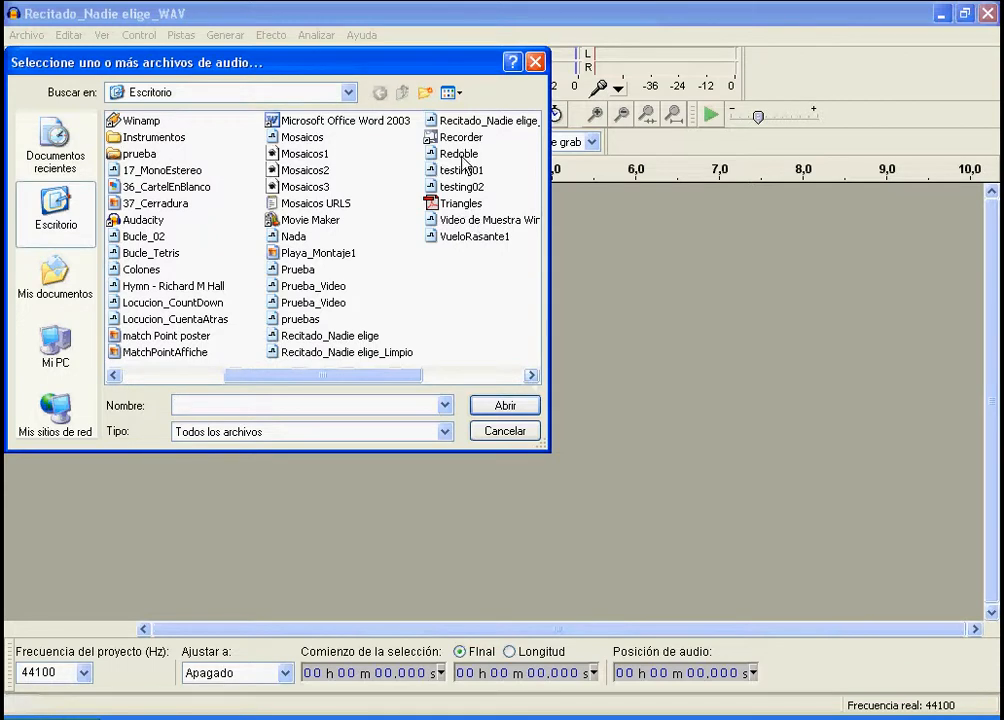
click(462, 153)
click(509, 407)
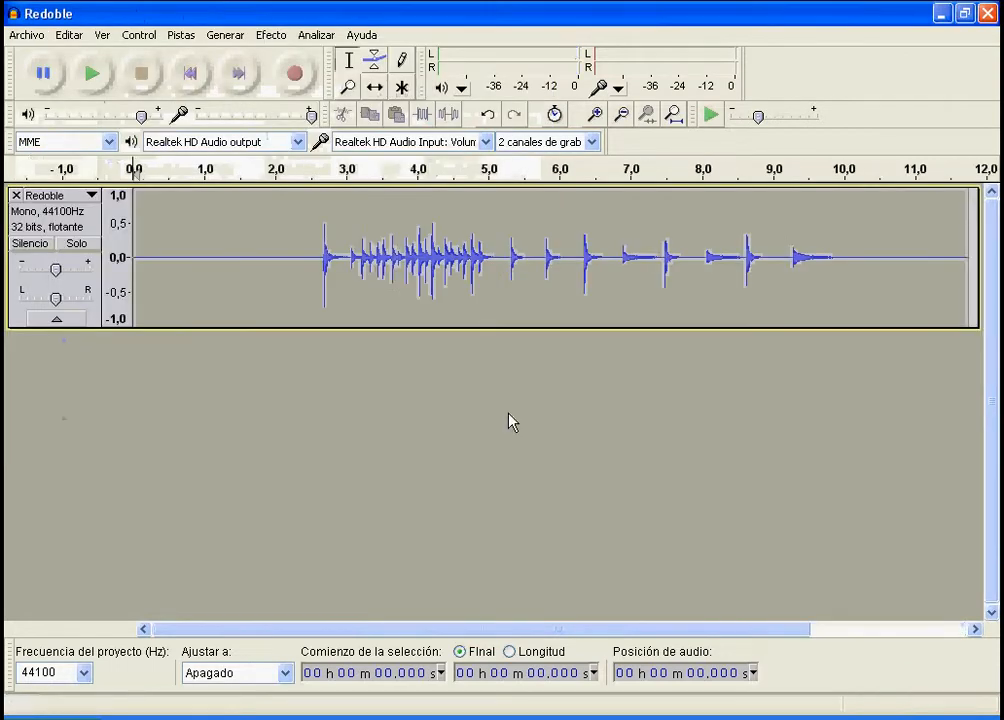
Play the Redoble track from about 2.5 s to hear the unprocessed recording
click(310, 264)
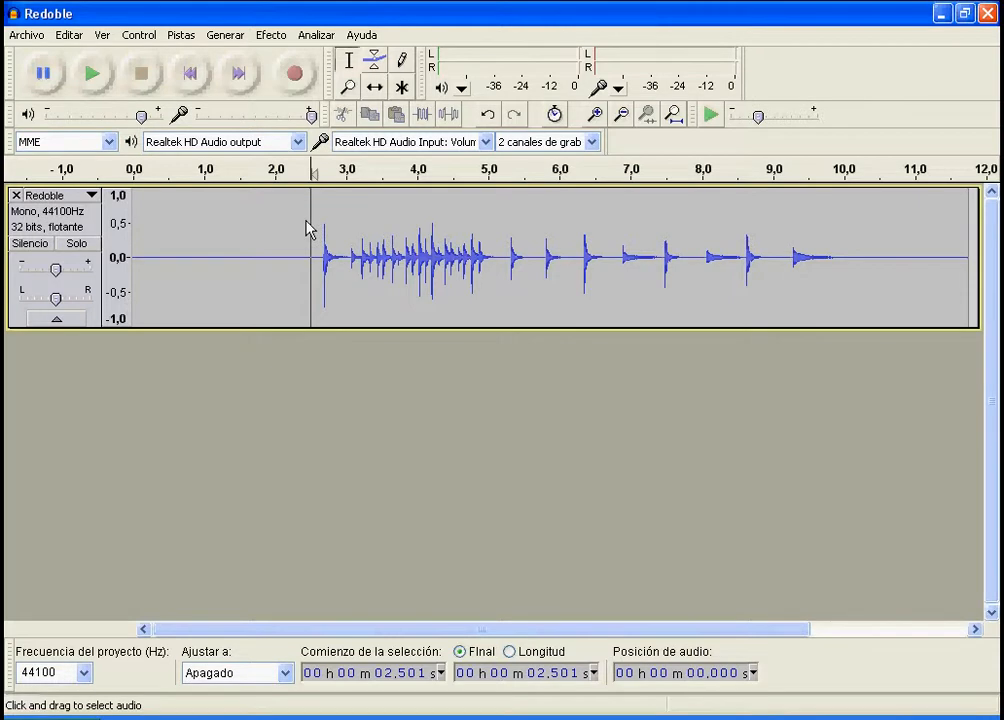
click(101, 73)
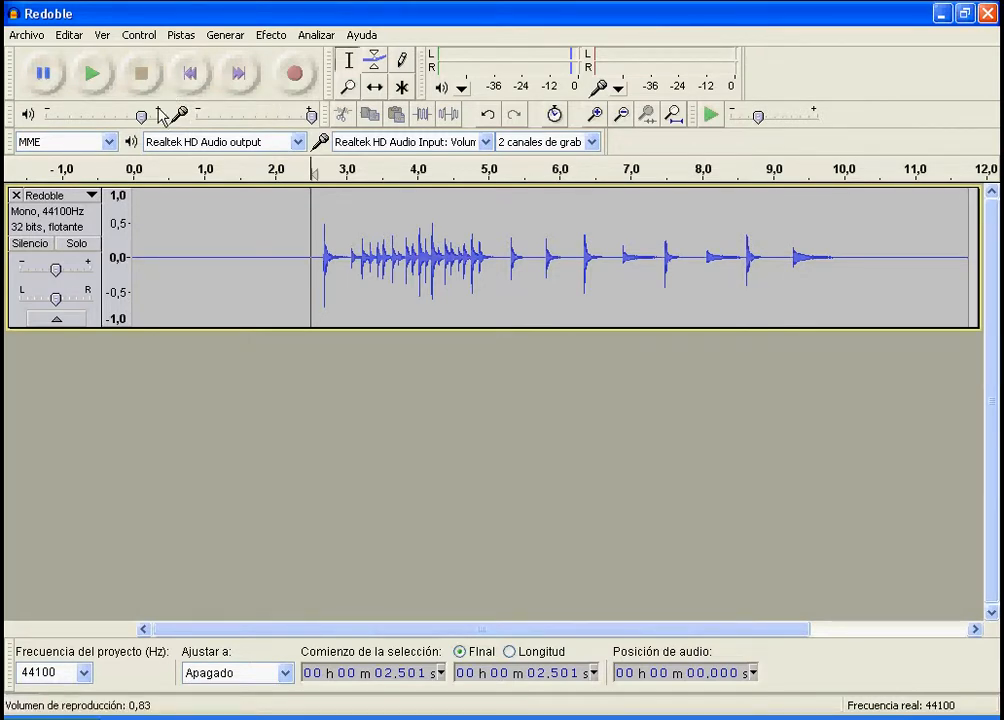
mouse_move(157, 113)
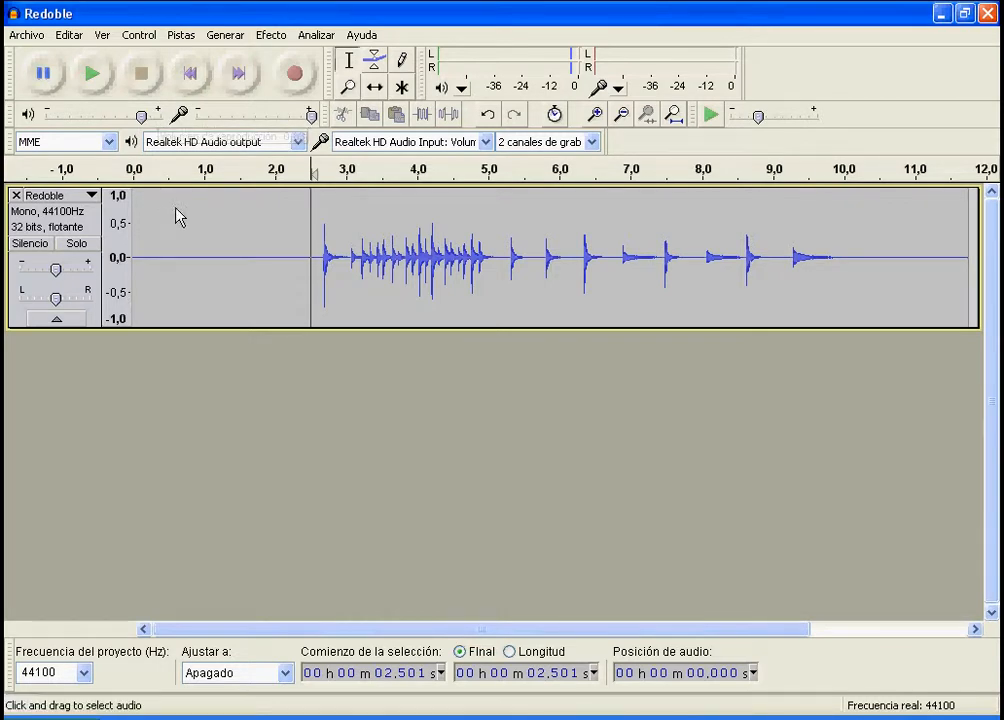
Select the drum audio from about 2.6 s to 10.1 s and equalize it with the Bass Boost curve
drag(318, 268, 852, 202)
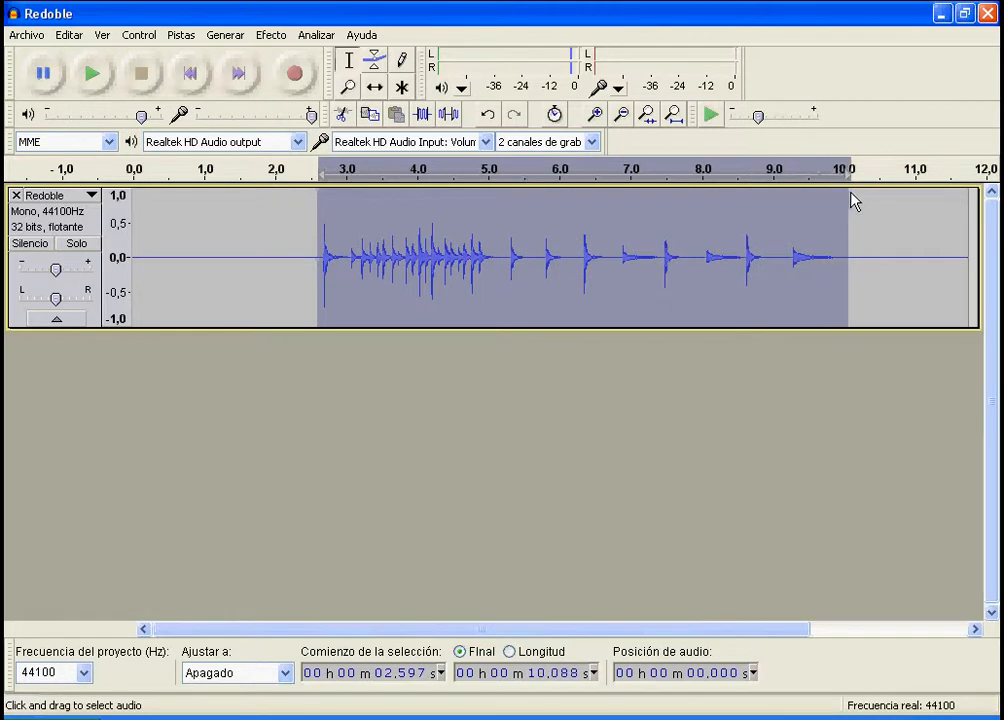
click(276, 38)
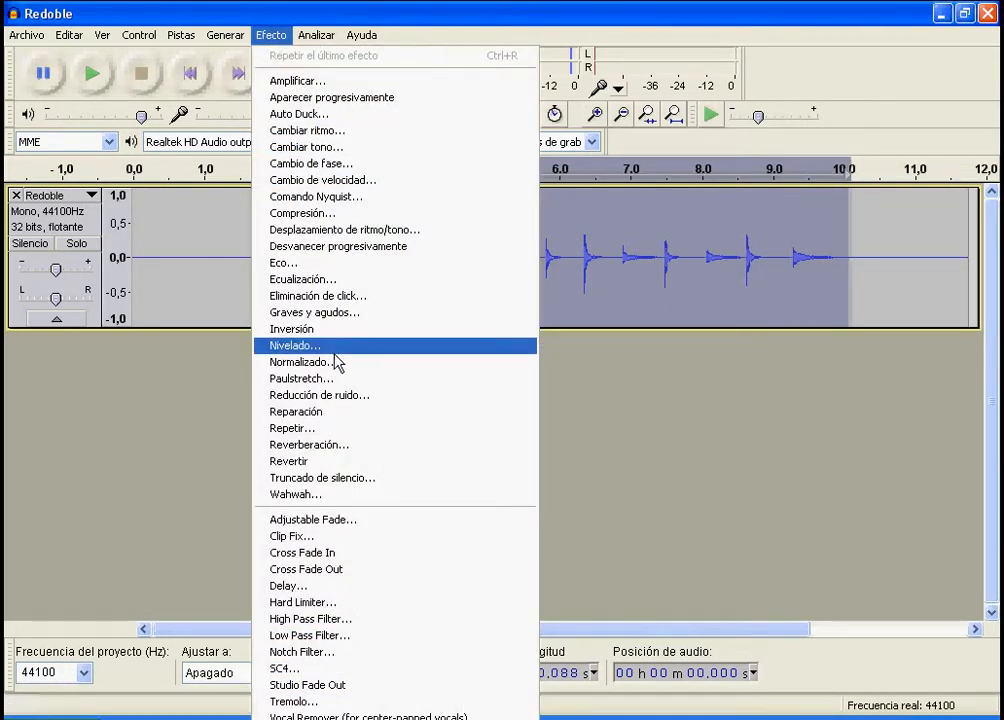
click(305, 280)
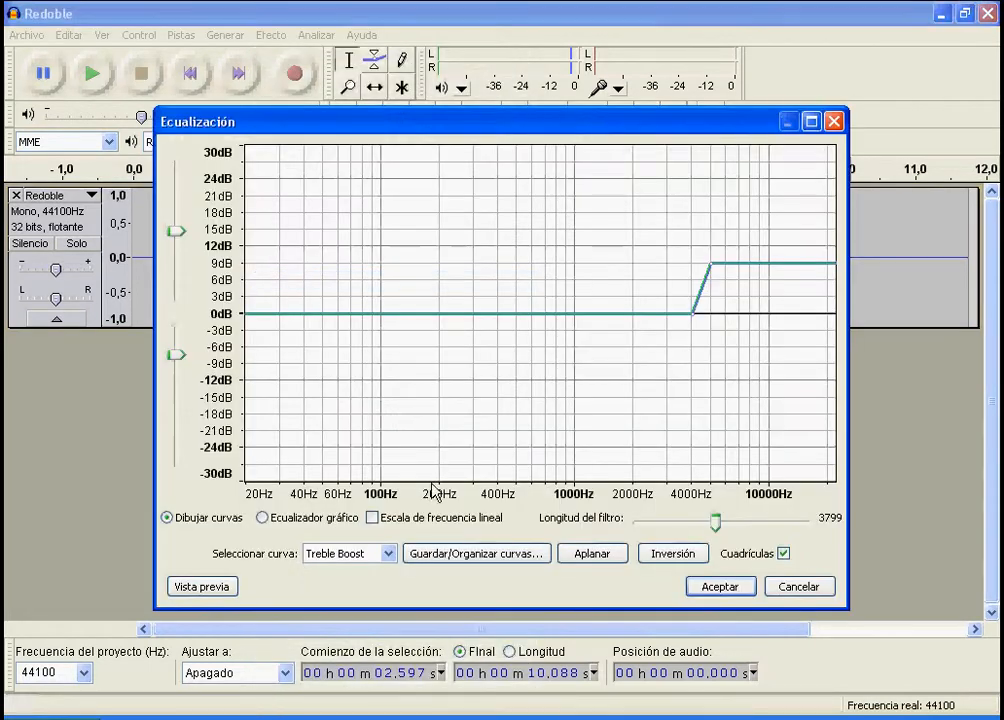
click(384, 560)
click(368, 636)
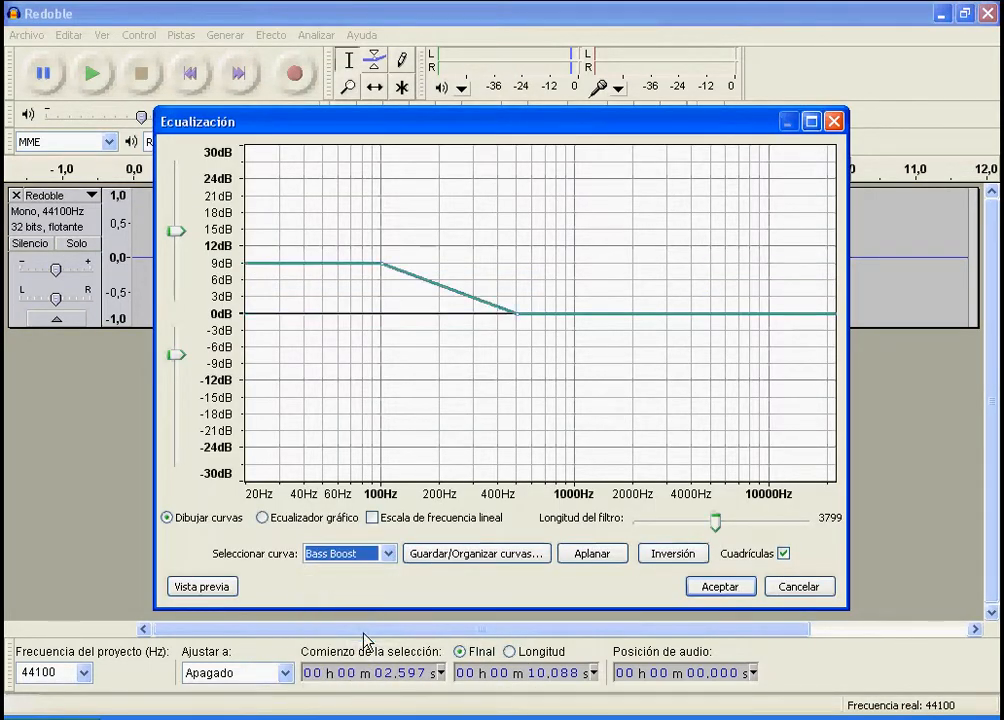
click(728, 590)
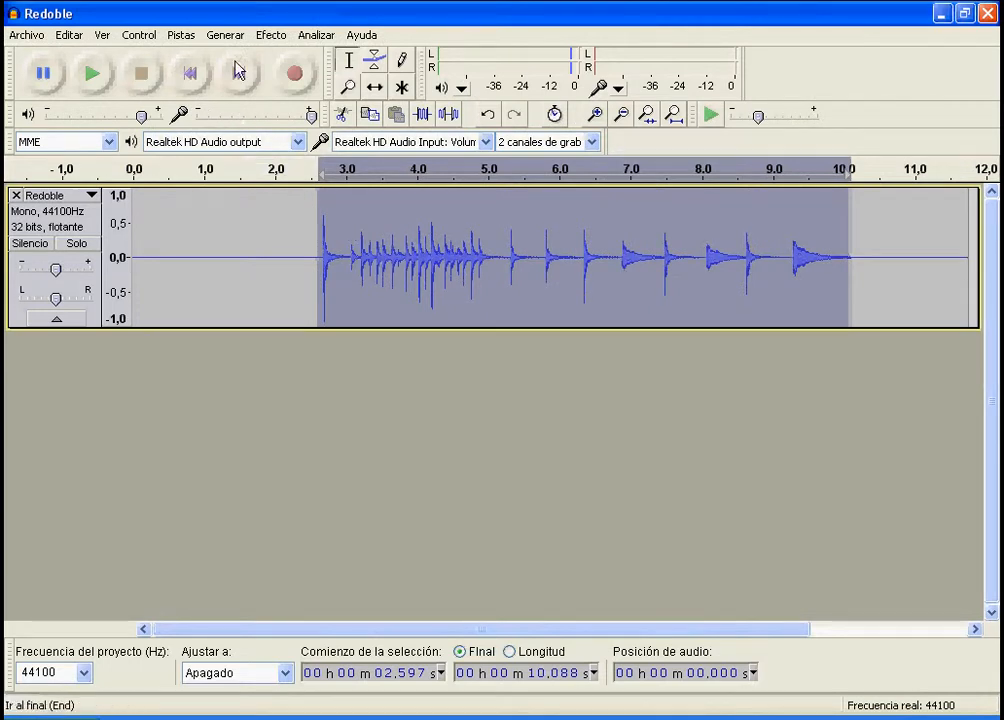
Equalize the same drum selection again using the Treble Boost curve
click(271, 35)
click(280, 282)
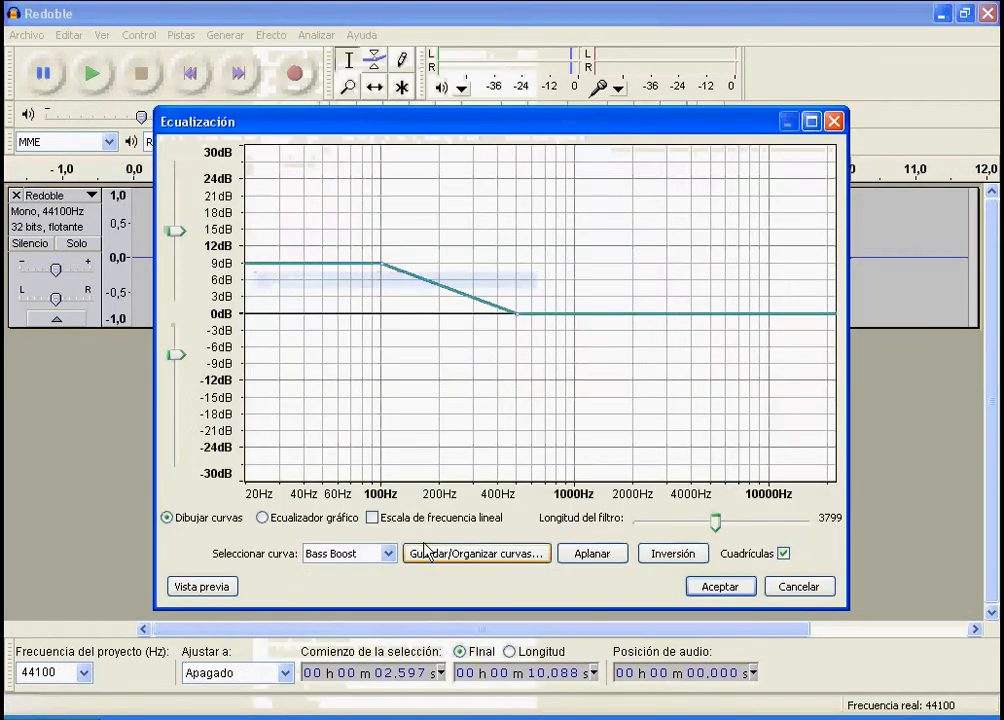
click(388, 553)
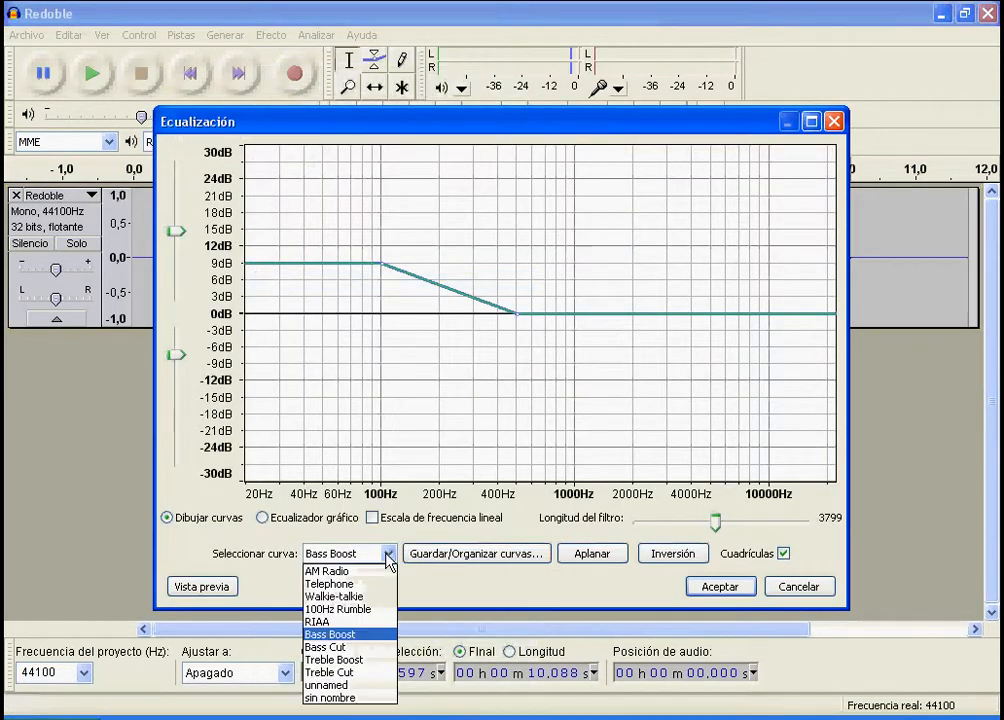
click(343, 661)
click(745, 589)
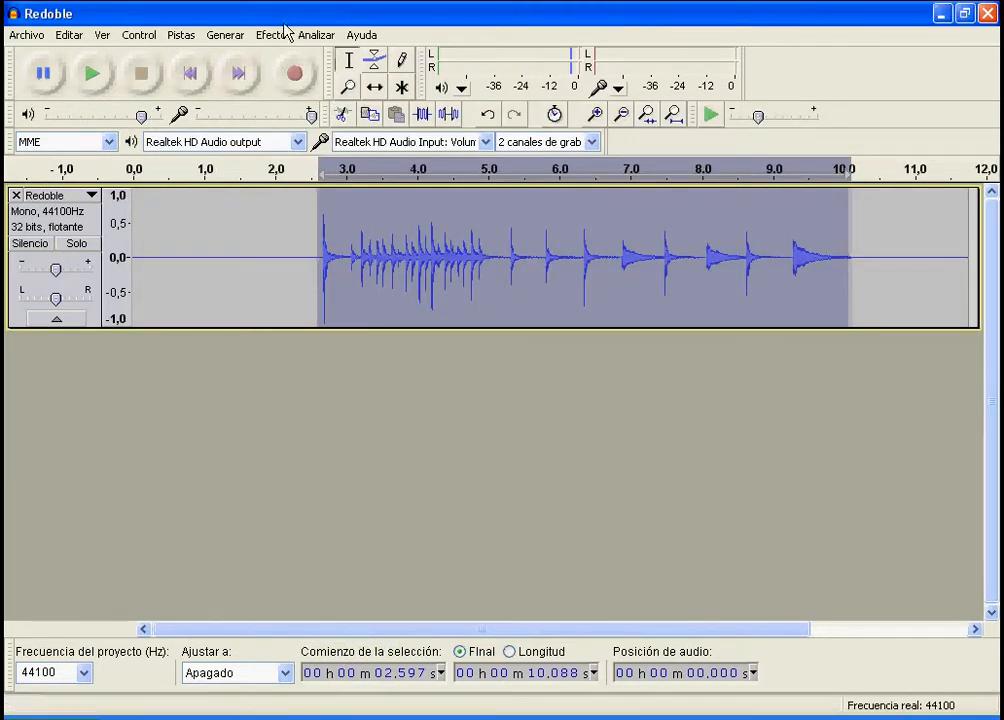
Compress the selection with a -18 dB threshold, -40 dB noise floor and 2:1 ratio, and play the result
click(285, 35)
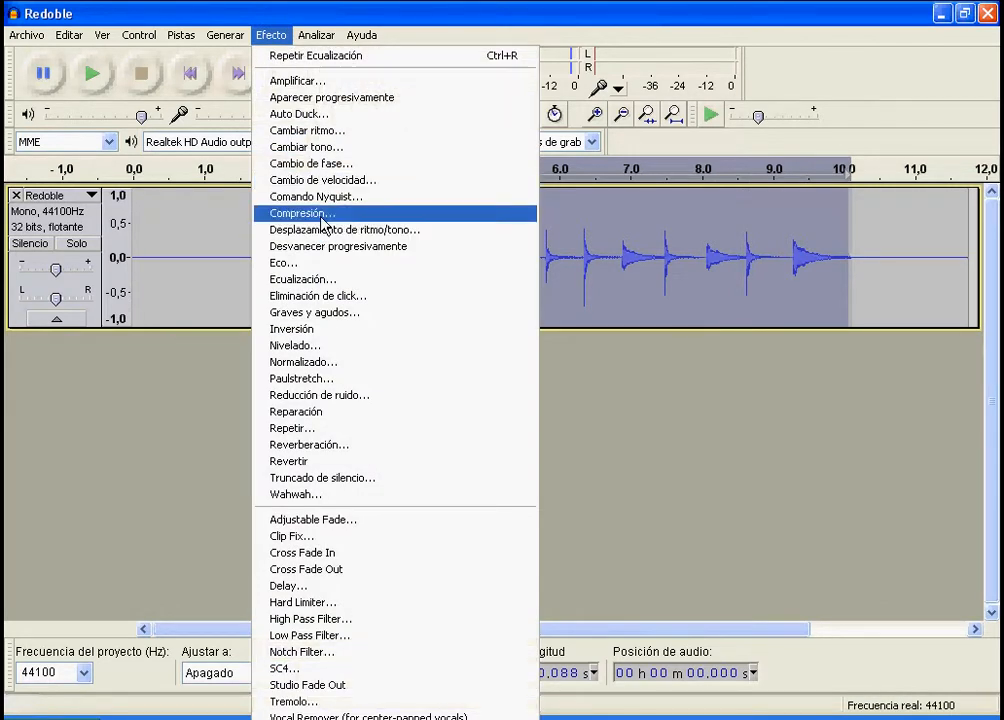
click(324, 214)
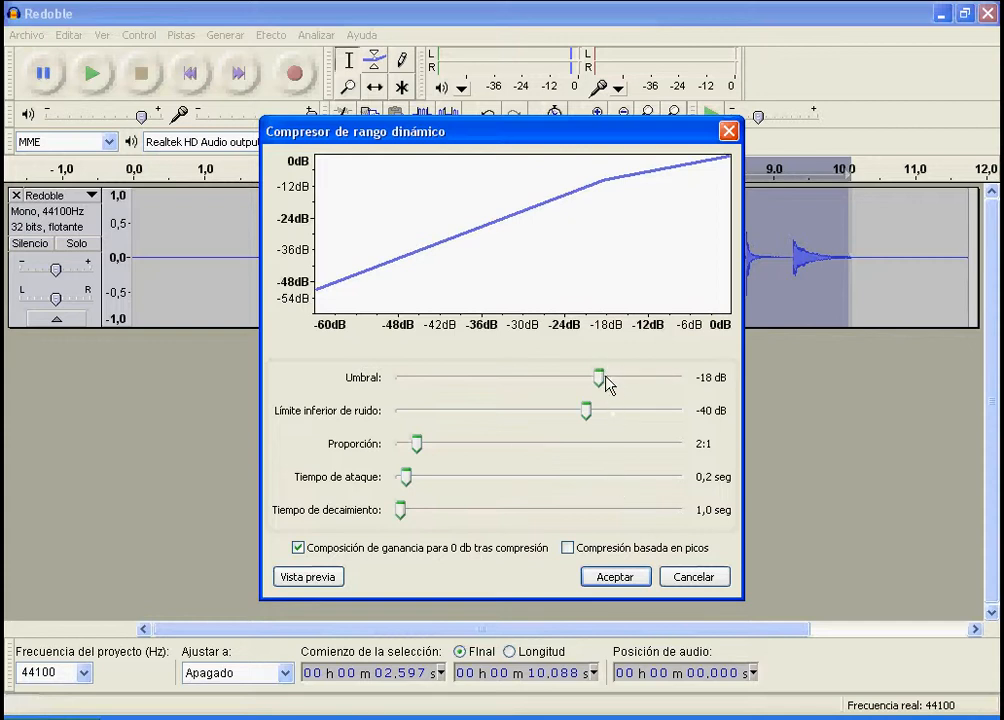
click(645, 588)
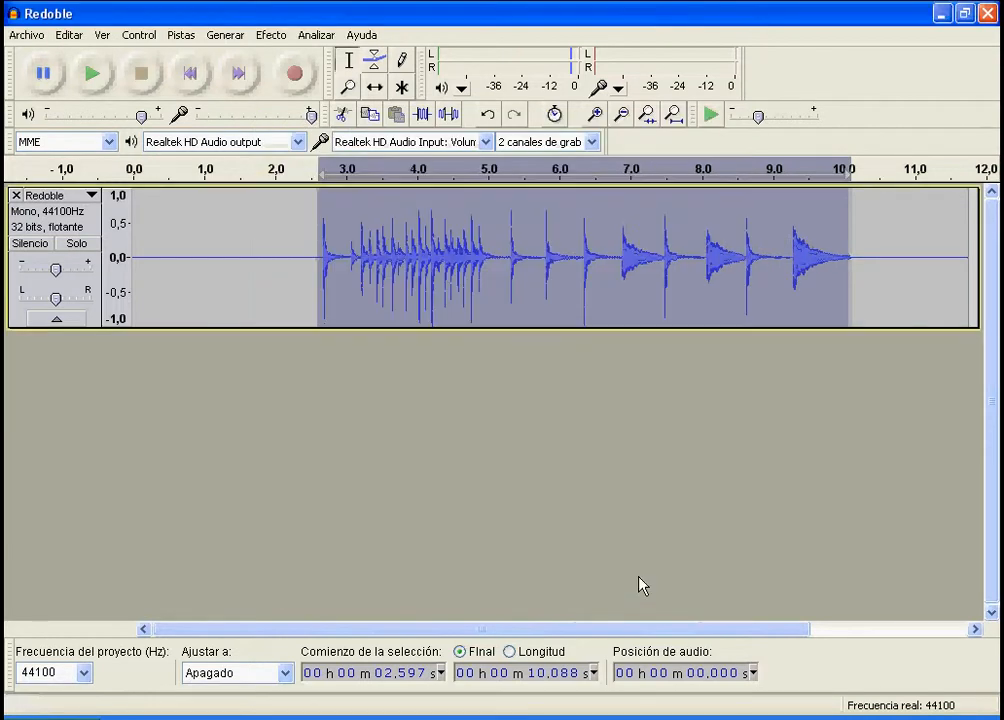
click(92, 80)
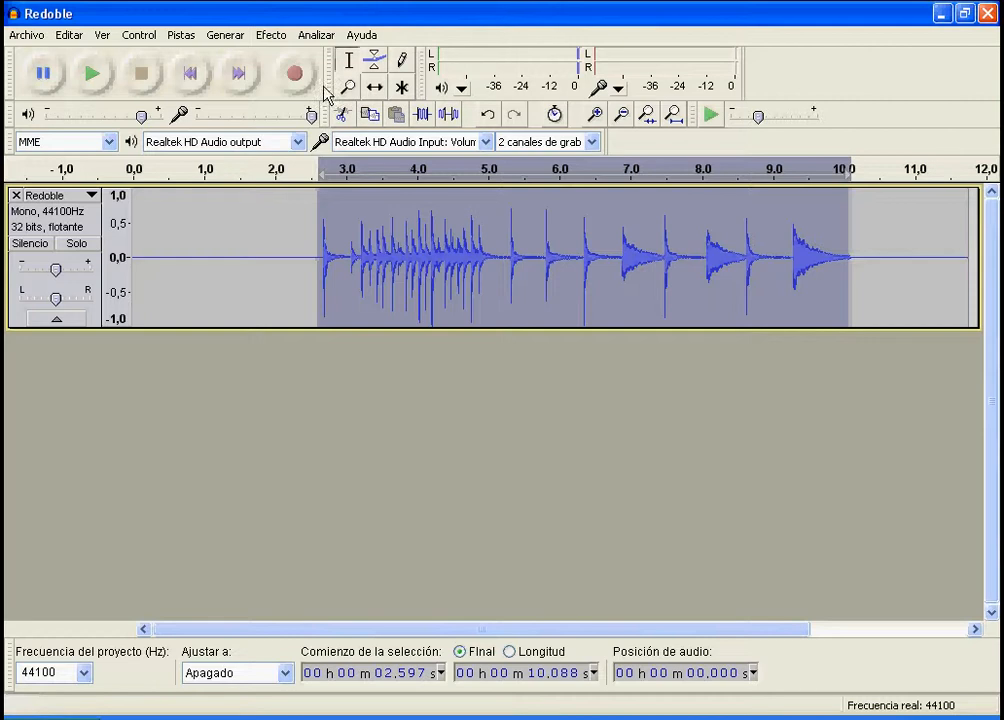
Try the Hard Limiter on the selection with a dB limit of -1.05, wet level 1.0 and residue level 0.0
click(276, 38)
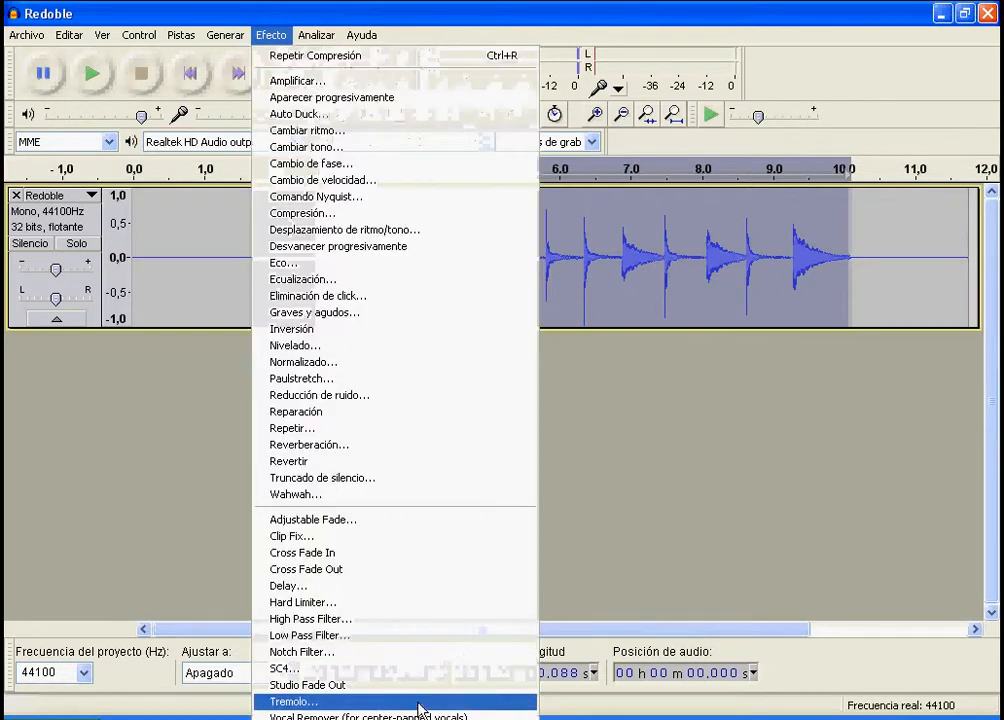
click(378, 602)
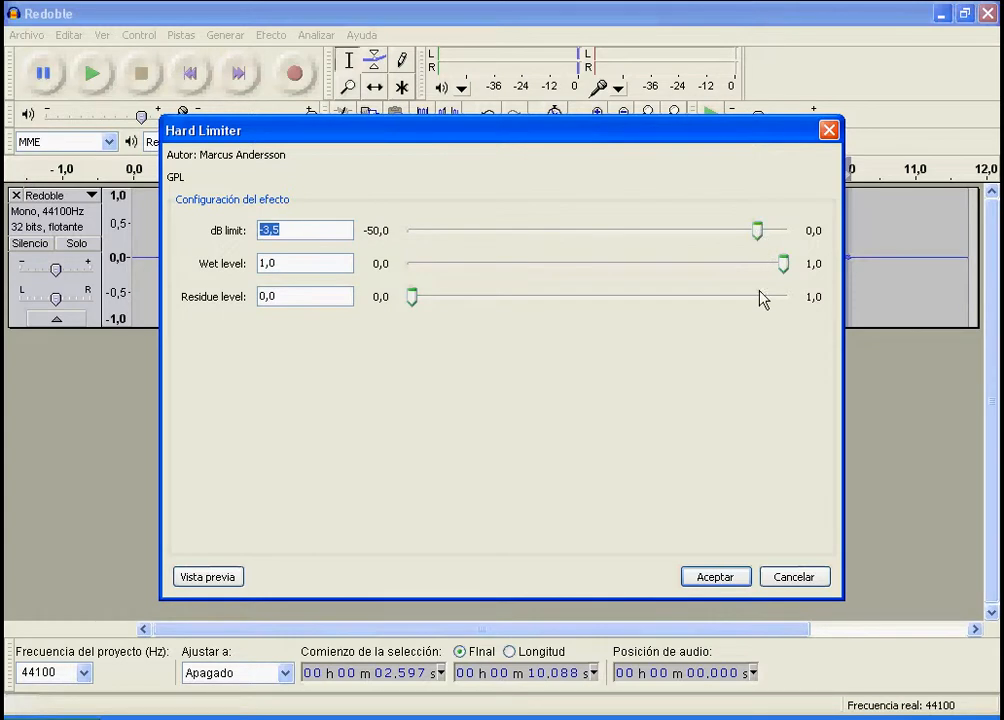
click(760, 233)
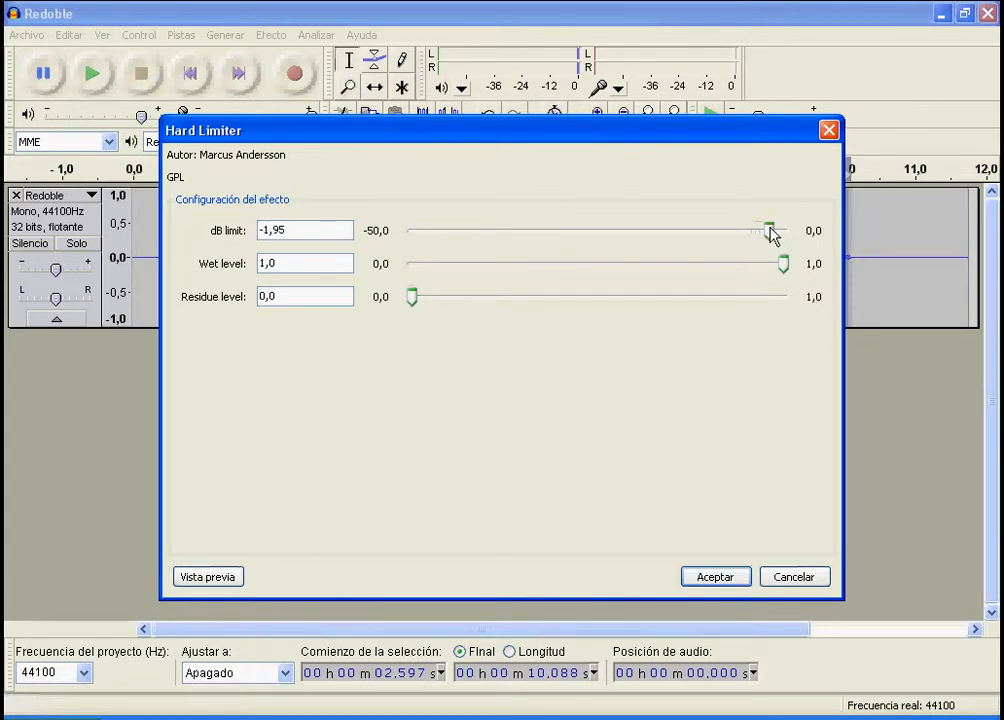
drag(771, 228, 776, 228)
drag(775, 240, 777, 241)
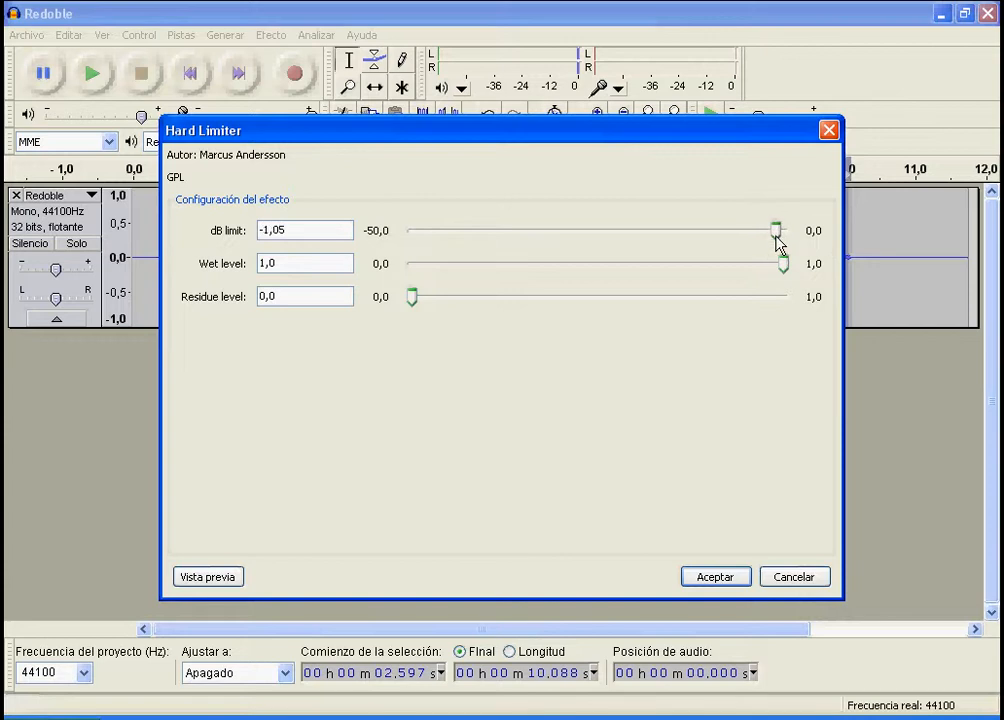
click(714, 578)
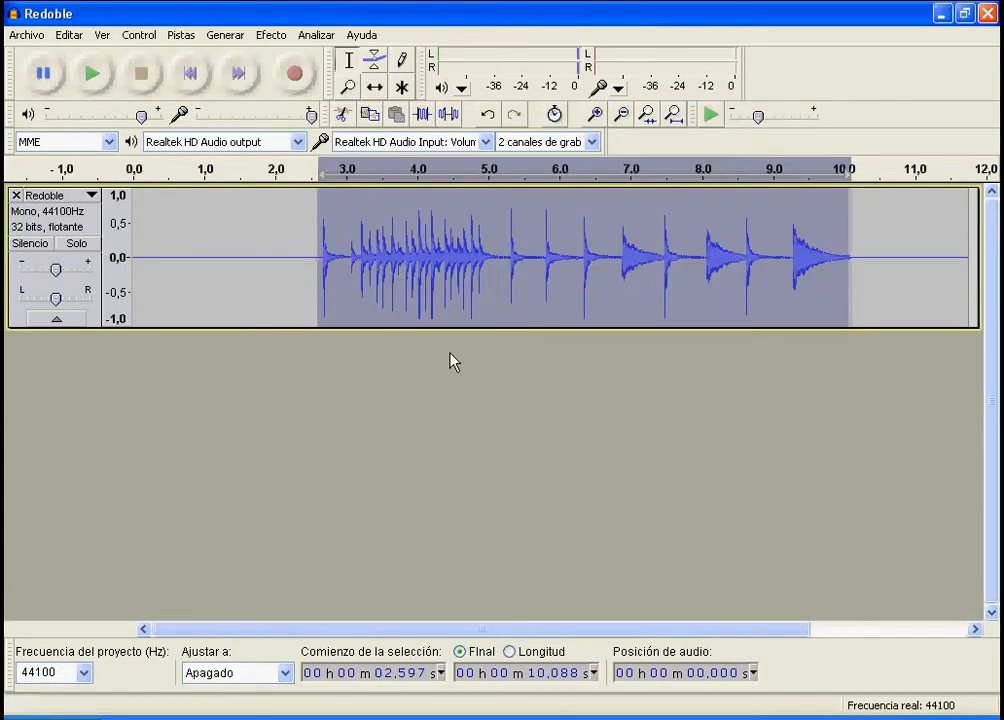
Try normalizing the limited selection to a maximum amplitude of -1.0 dB with DC offset removal
click(303, 36)
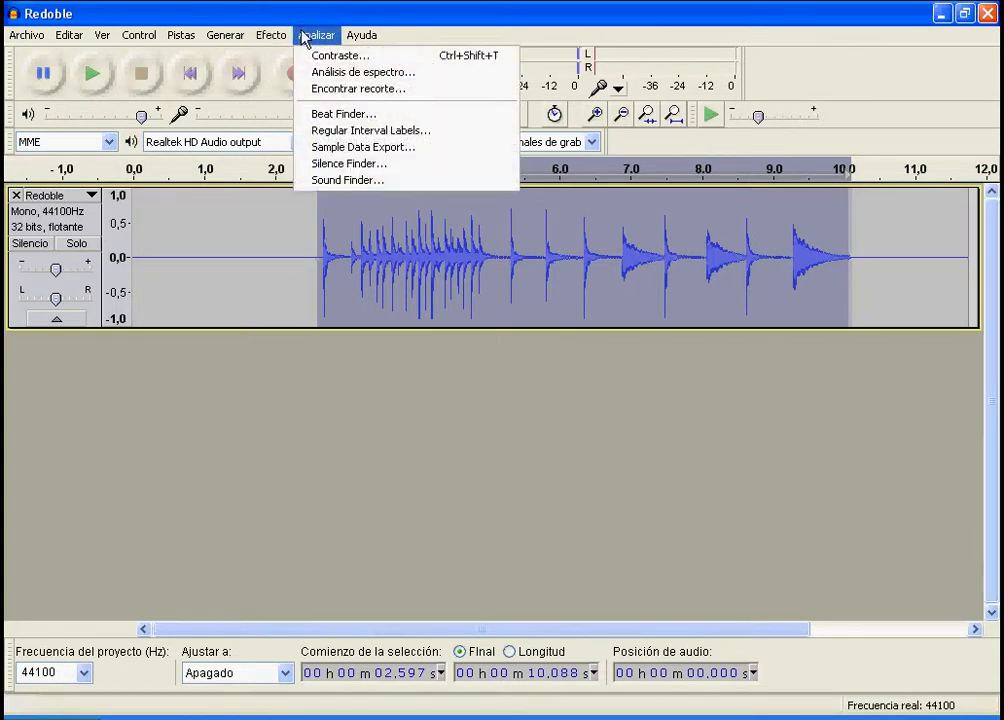
mouse_move(271, 35)
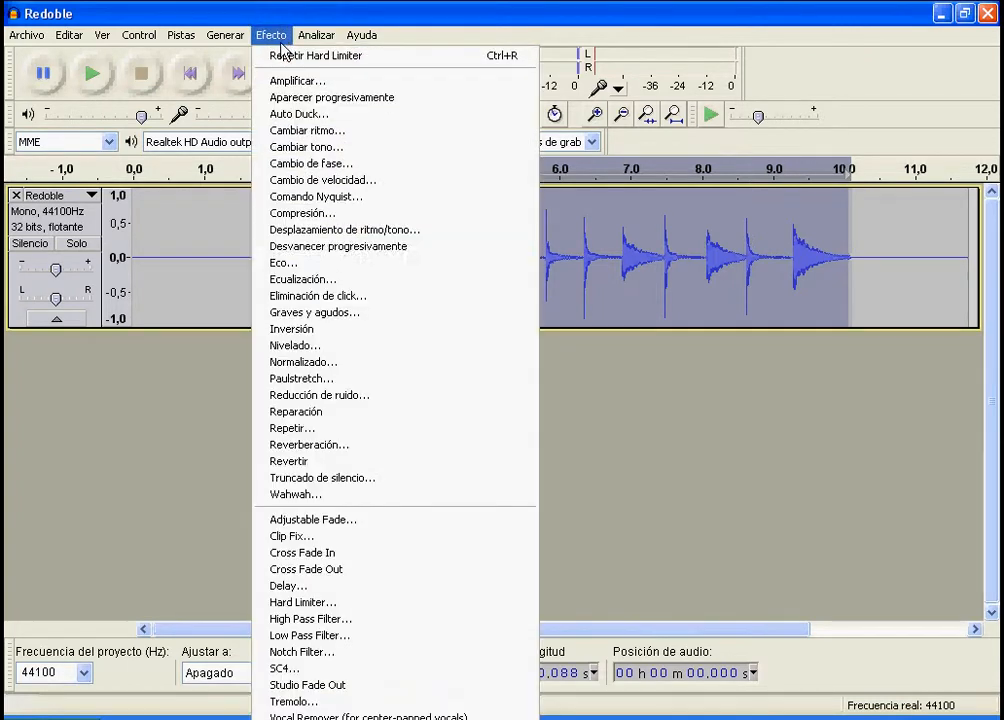
click(340, 362)
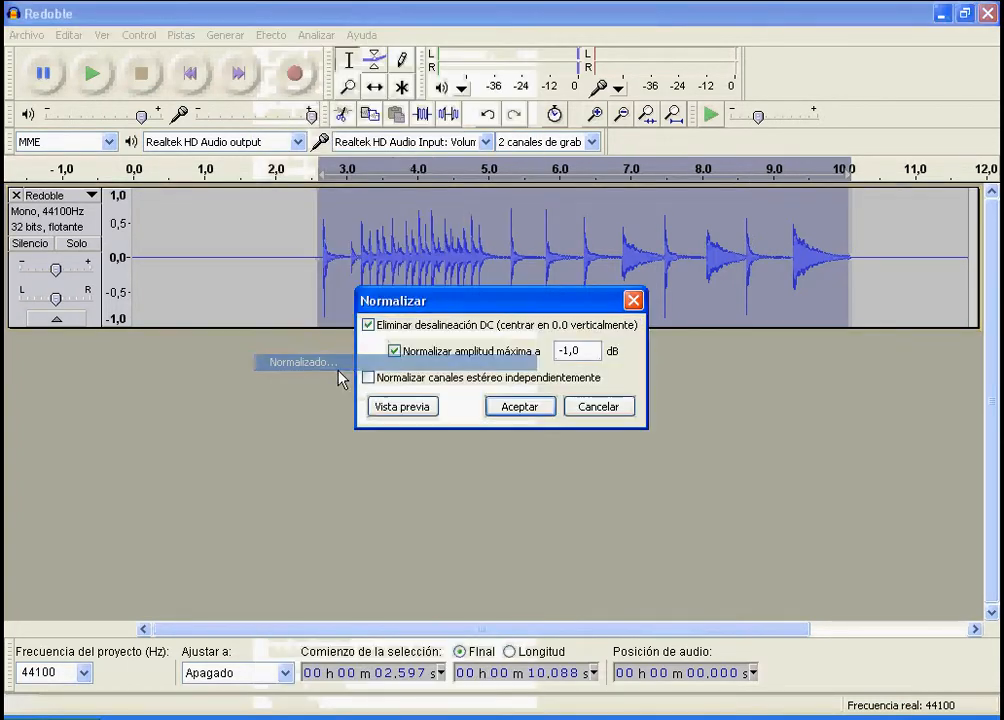
click(546, 410)
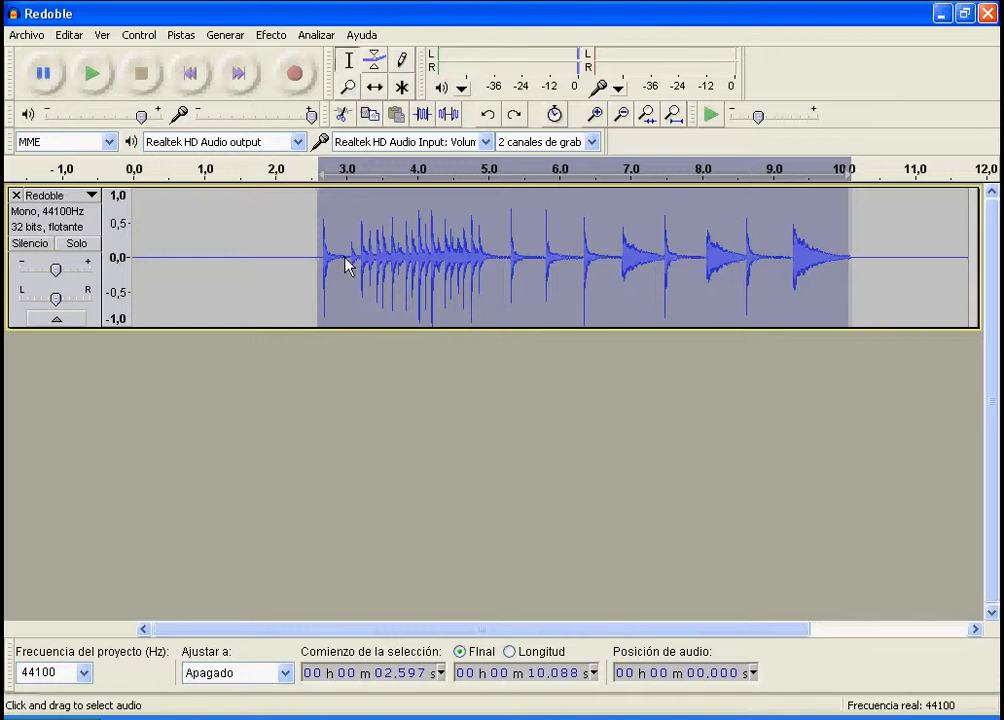
Apply the Hard Limiter to the selection with its dB limit lowered below -1.05, to trim the peaks more strongly
click(268, 35)
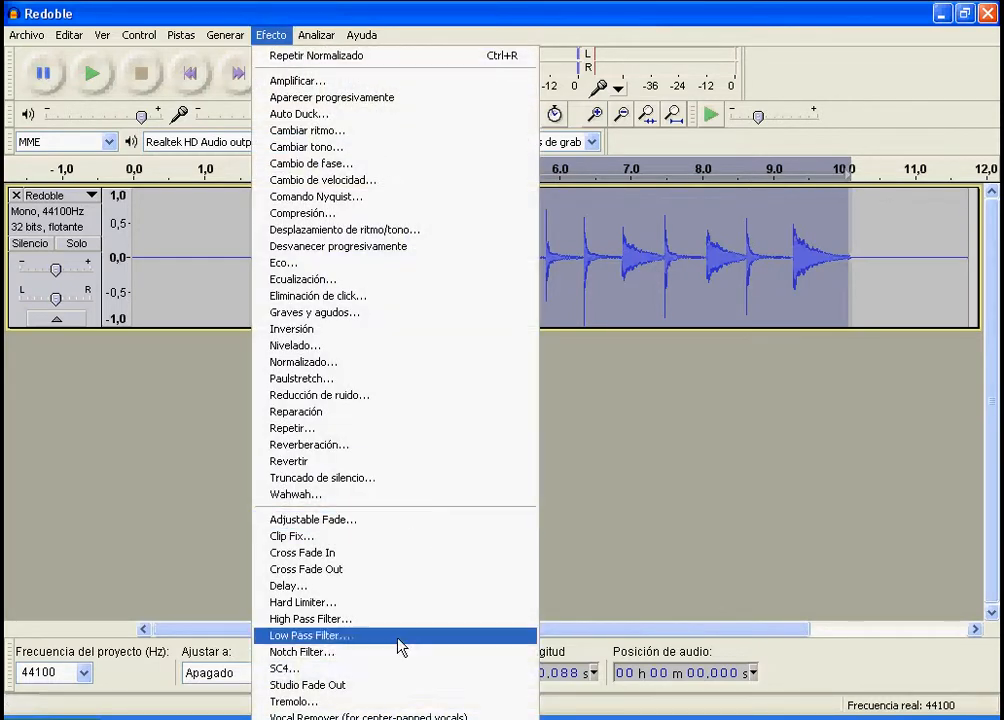
click(379, 603)
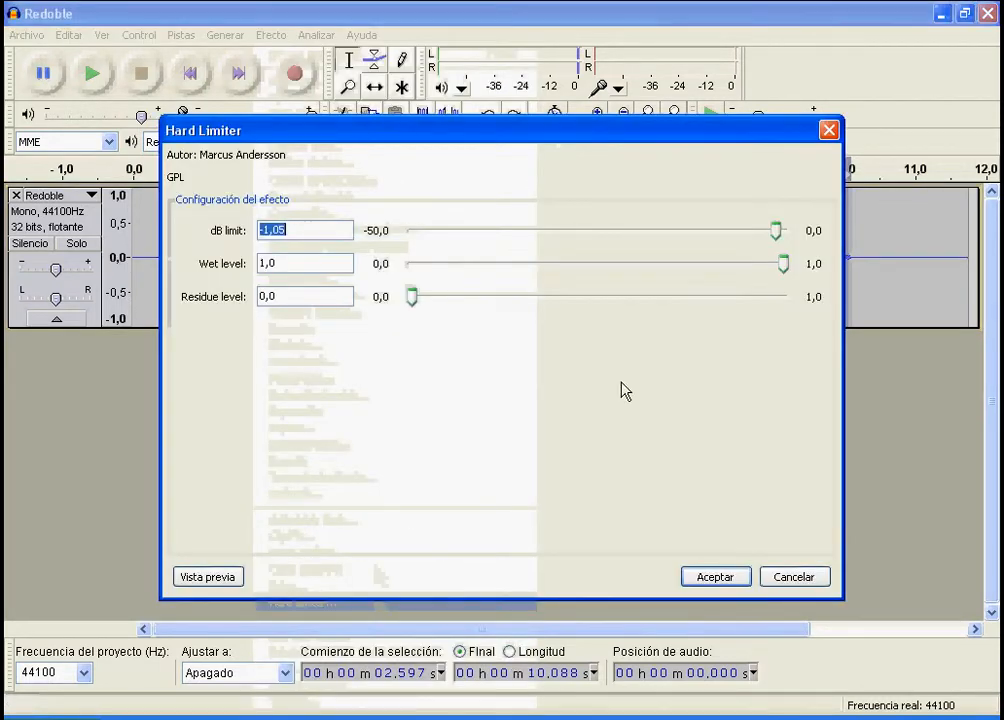
drag(777, 232, 765, 237)
click(715, 577)
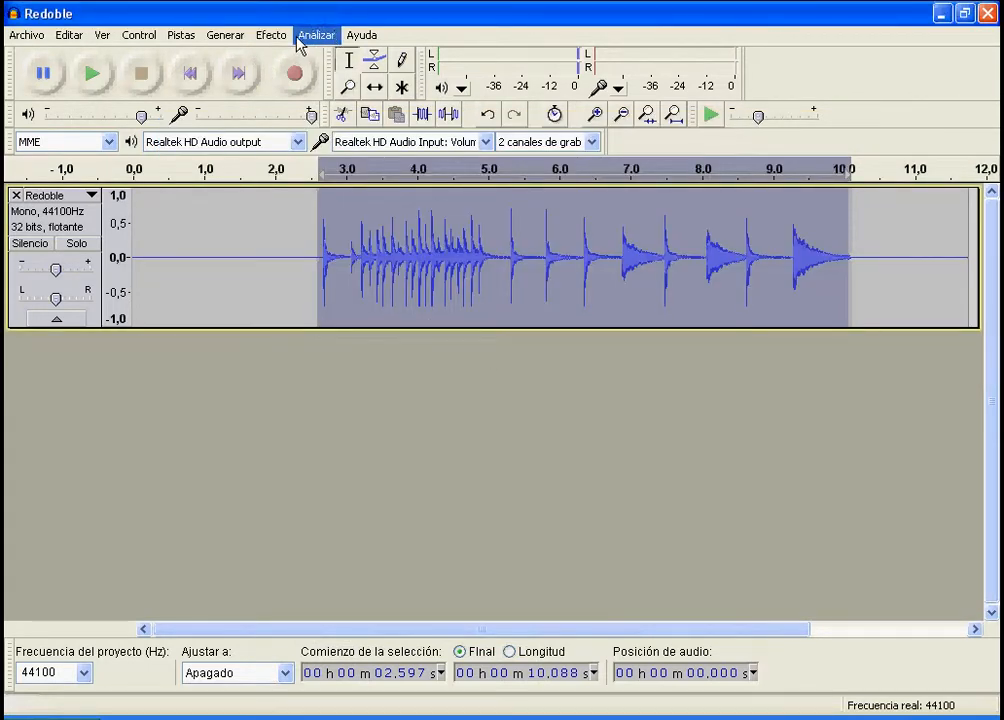
Normalize the selection's maximum amplitude to -1.0 dB with DC offset removal enabled
click(268, 35)
click(325, 361)
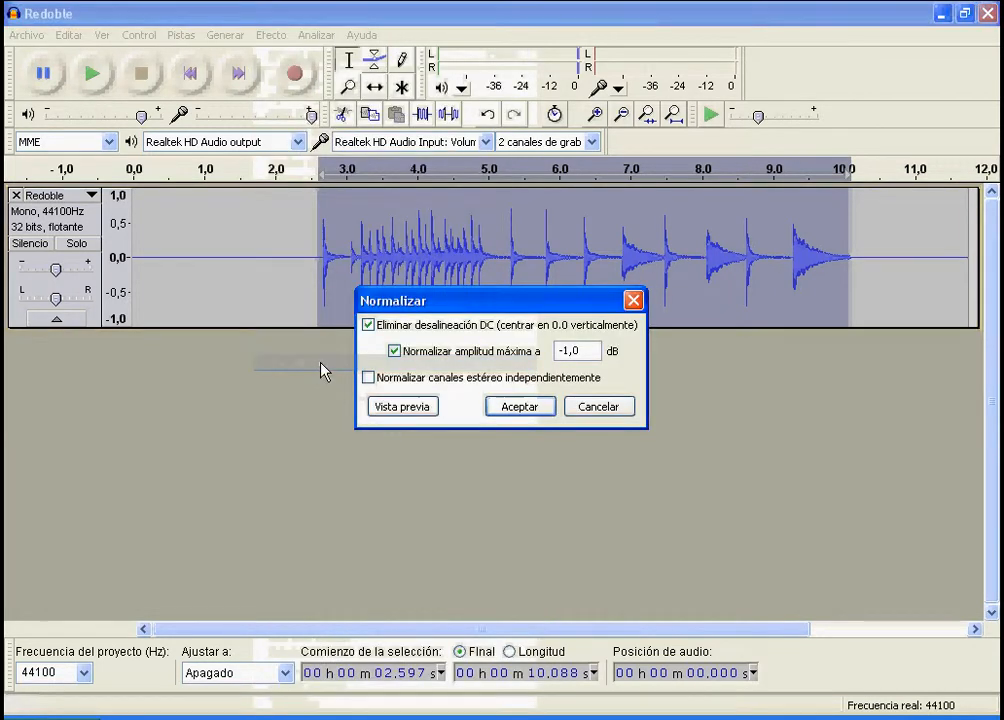
click(520, 407)
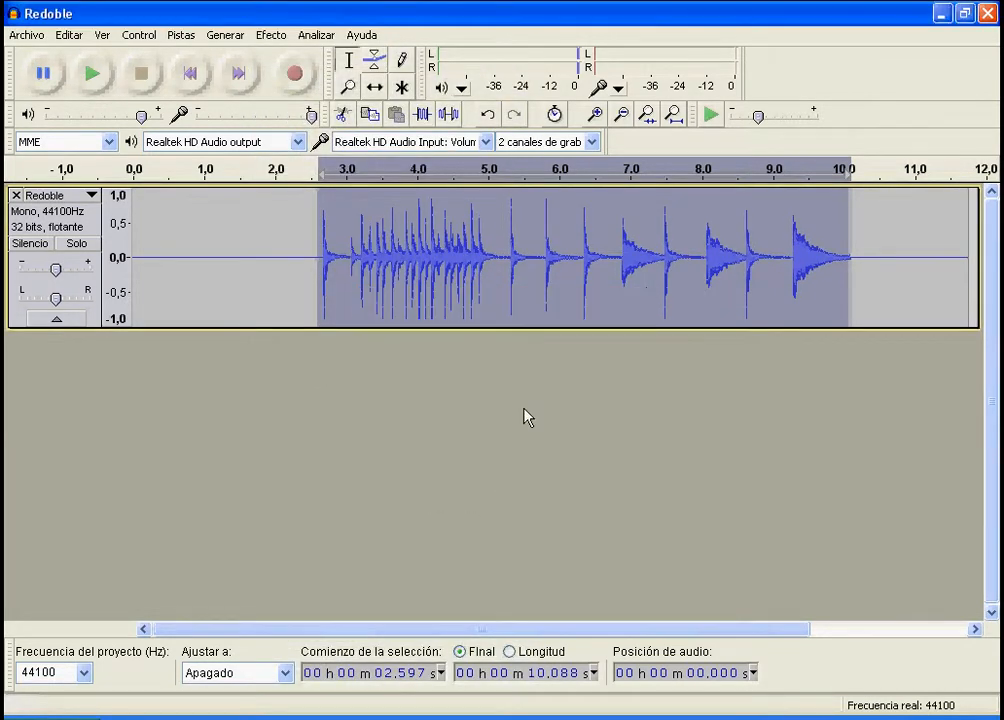
Play the processed Redoble track from about 2.2 s and stop after the last drum hit
click(292, 271)
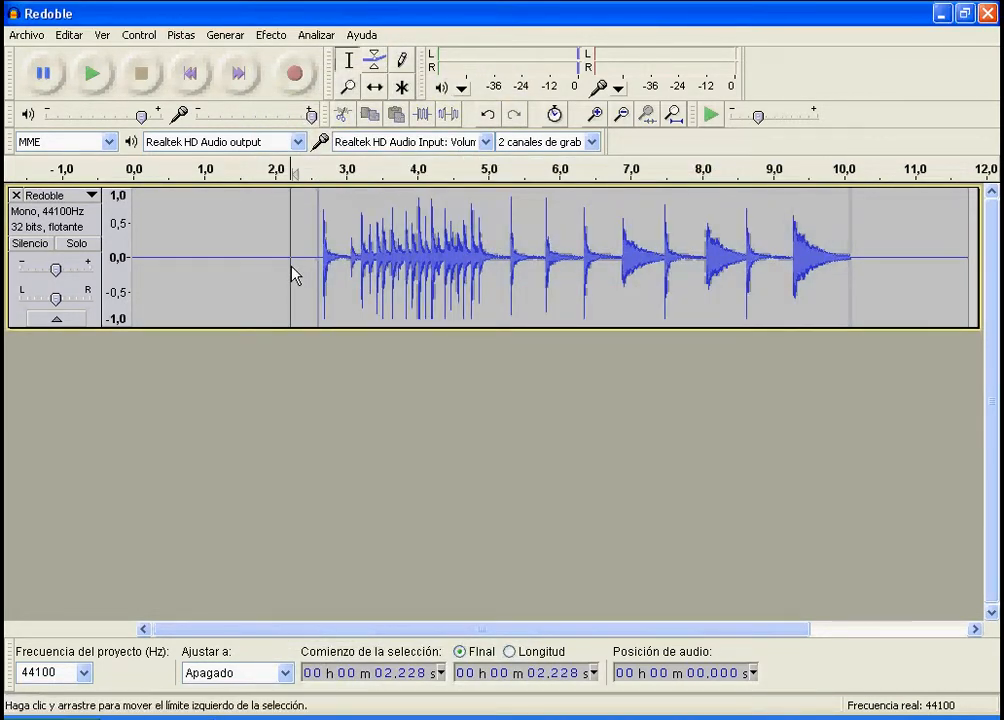
click(105, 82)
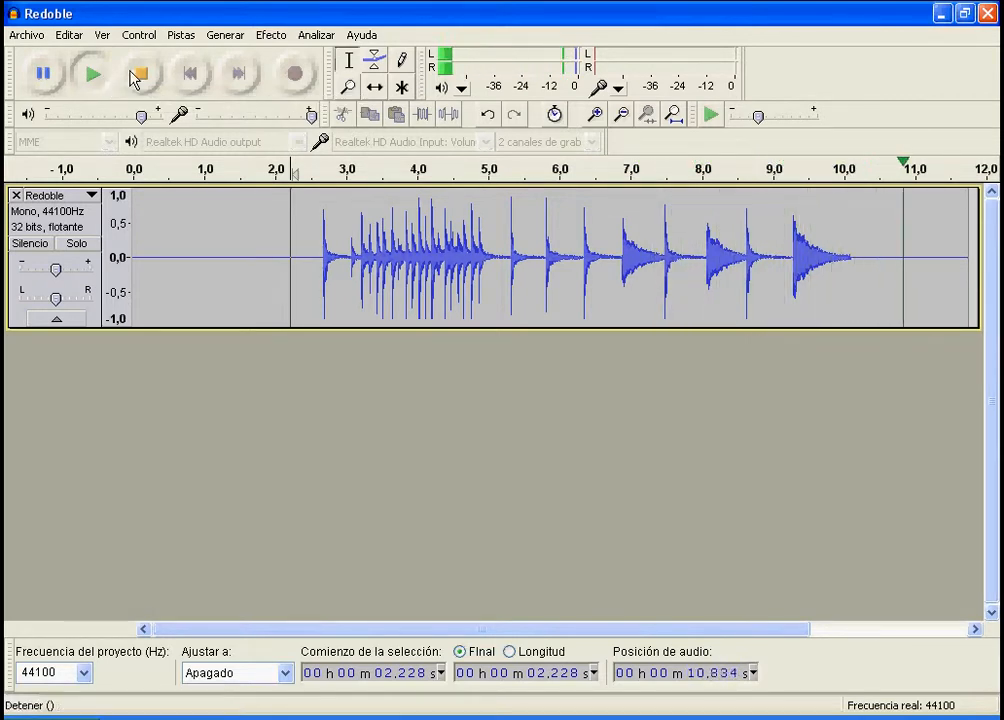
click(143, 78)
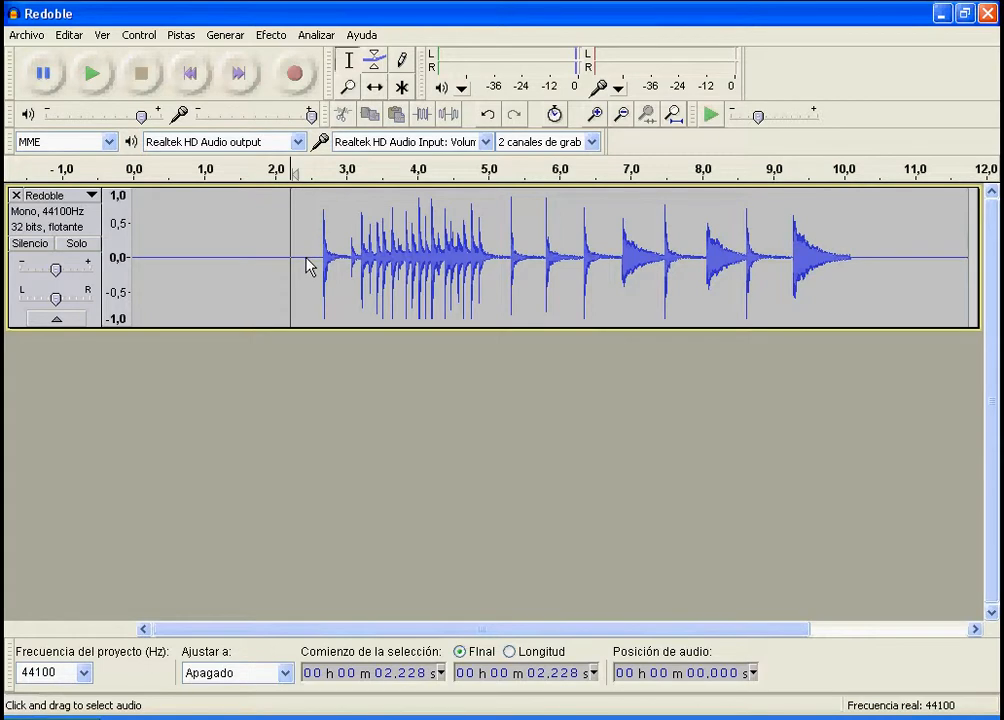
Select the Redoble drum audio from about 2.4 s to 11.4 s
drag(305, 265, 924, 249)
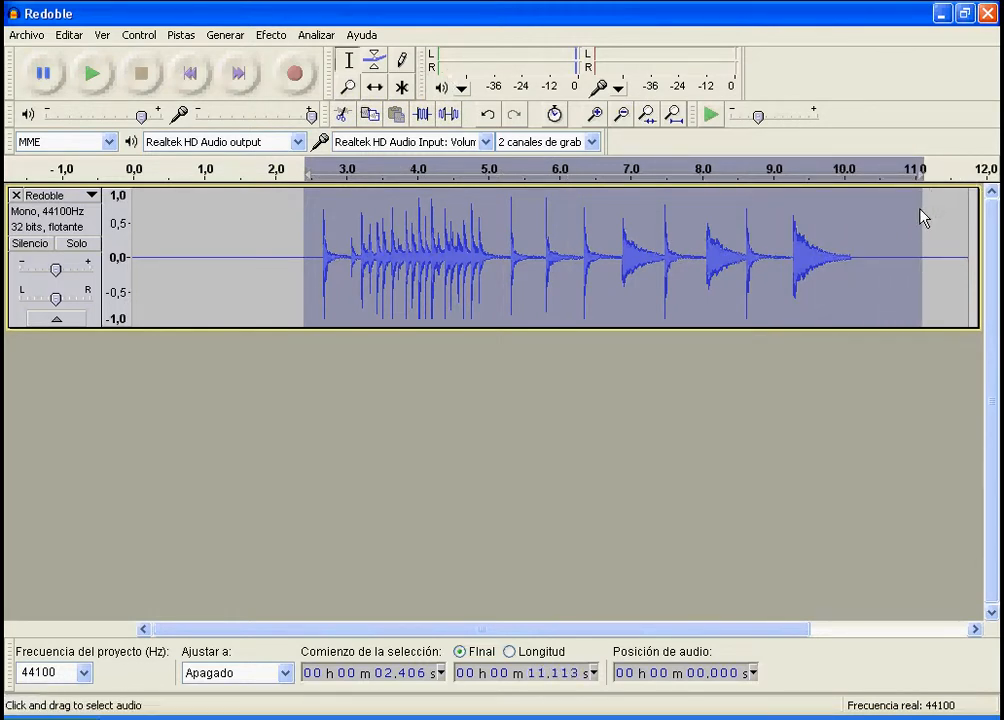
drag(923, 218, 946, 221)
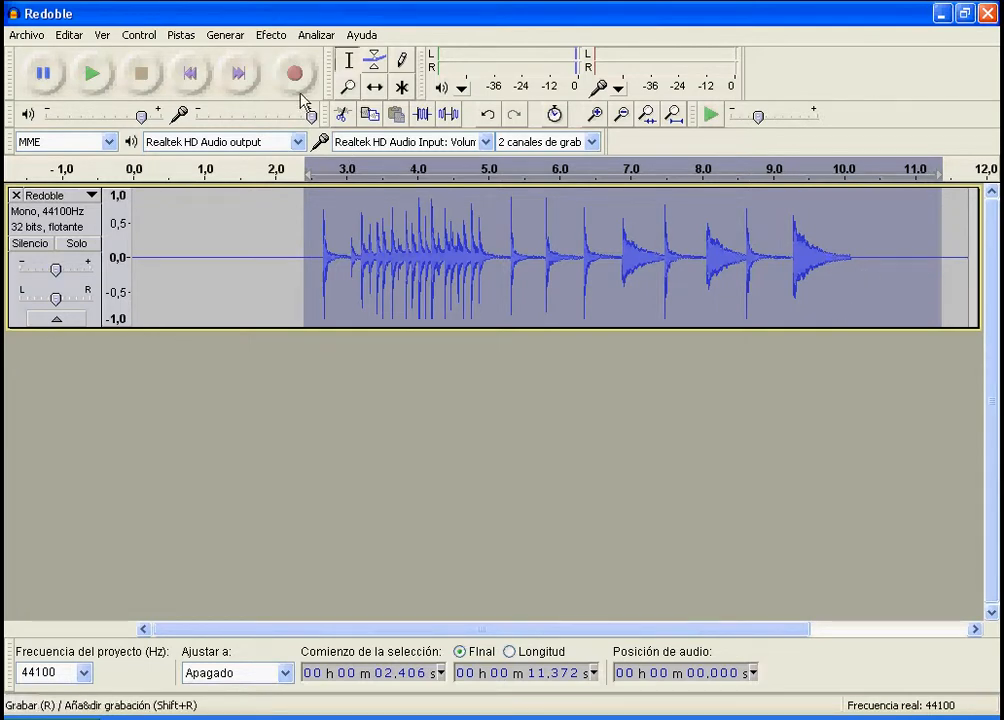
Try adding reverb to the selected drums with the Sala pequeña brillante preset
click(273, 36)
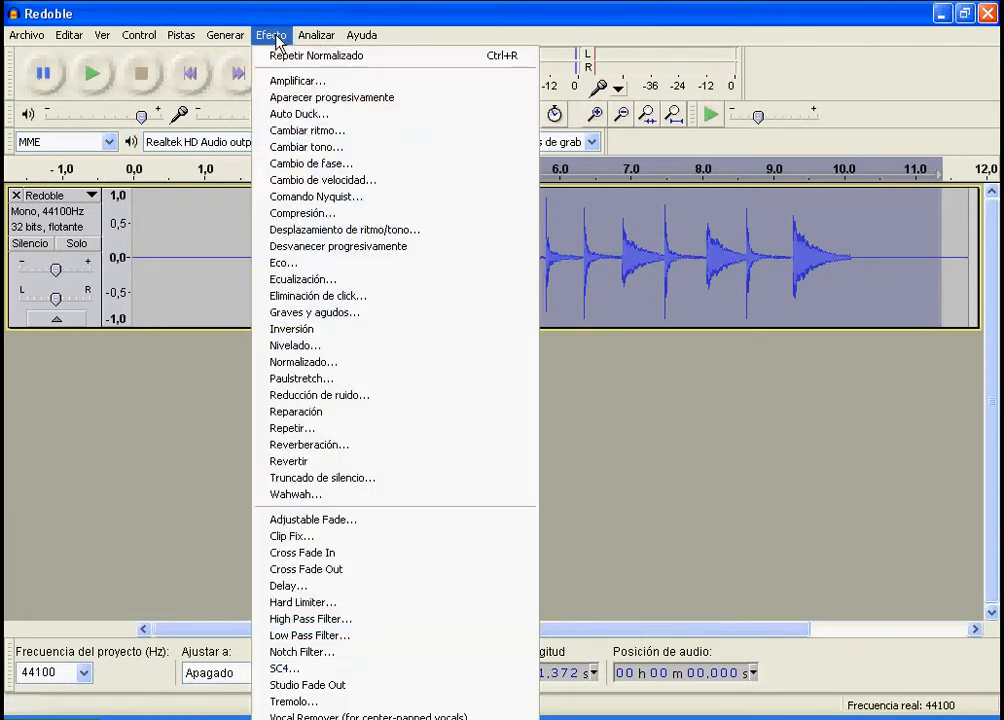
click(408, 452)
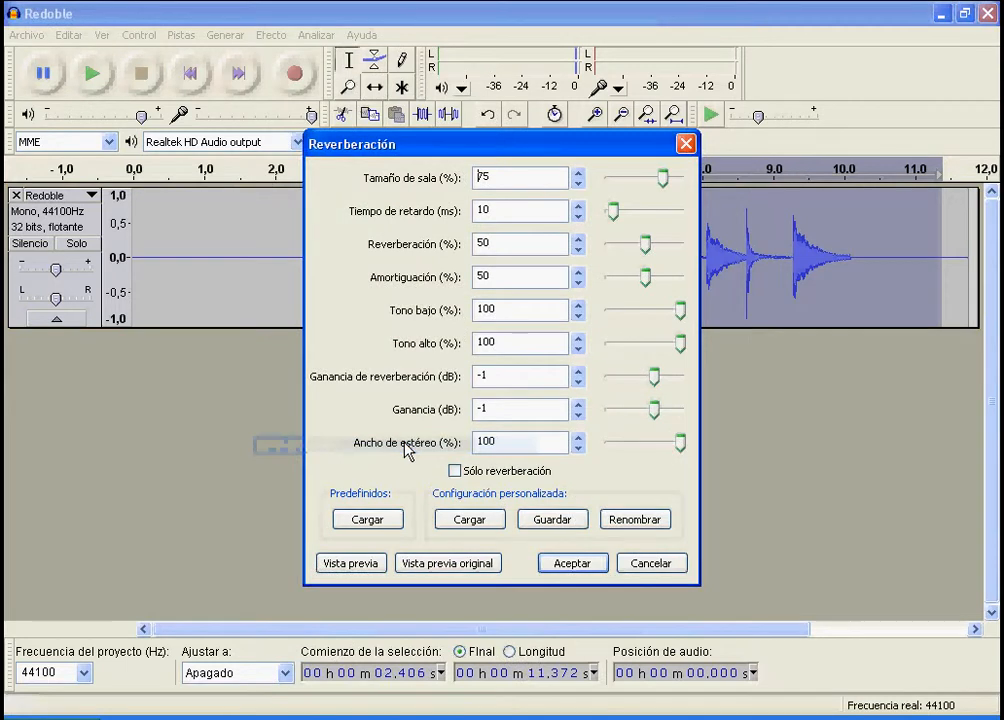
click(367, 519)
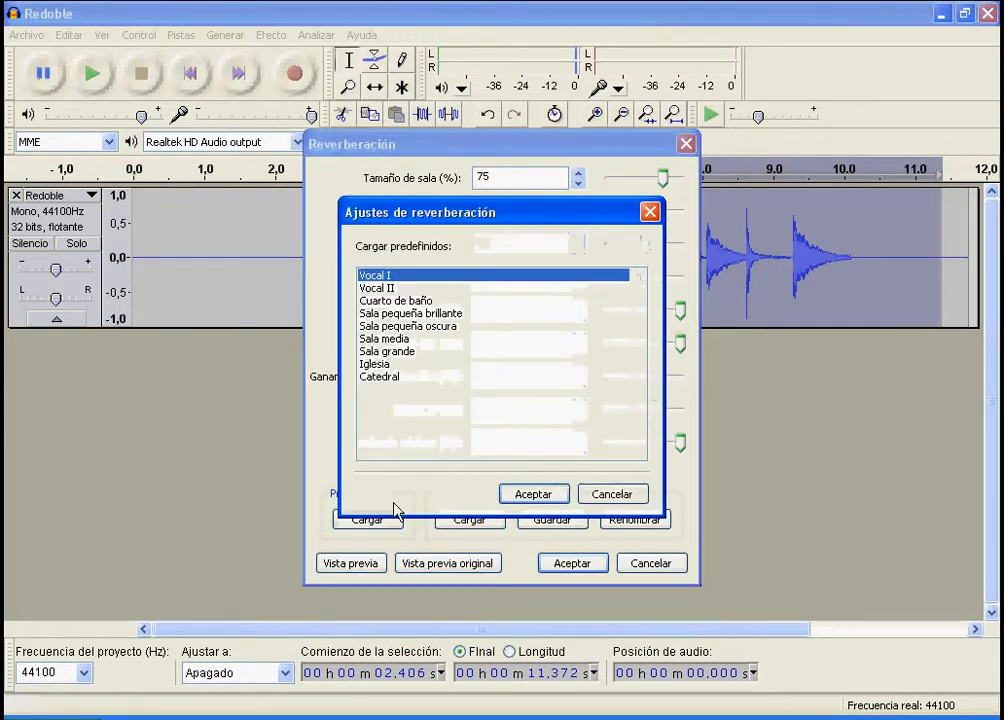
click(457, 316)
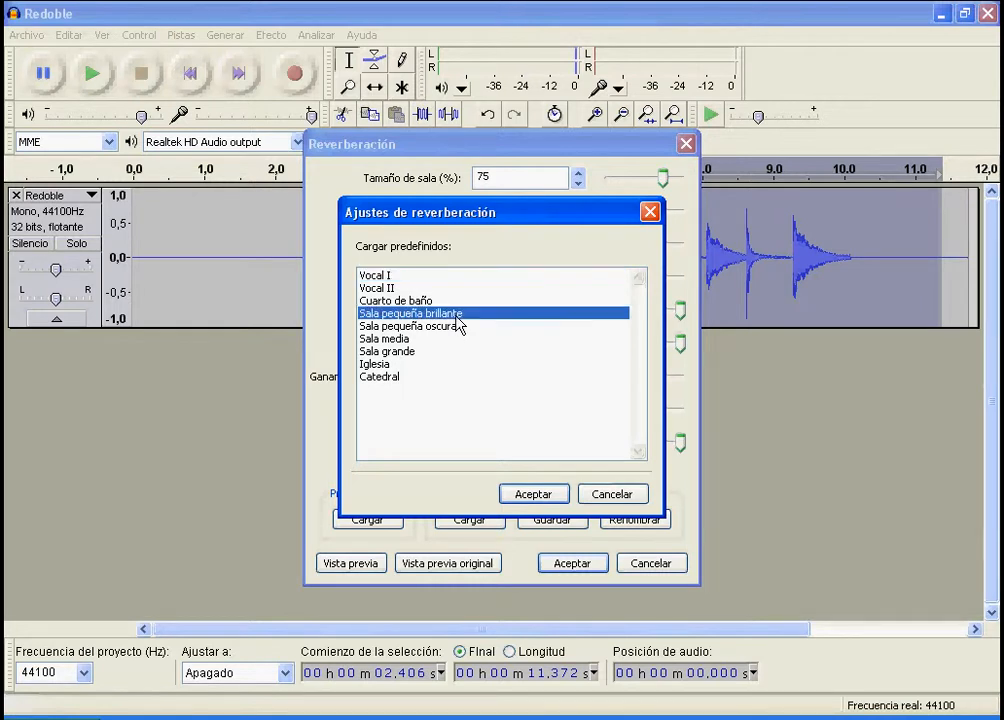
click(533, 494)
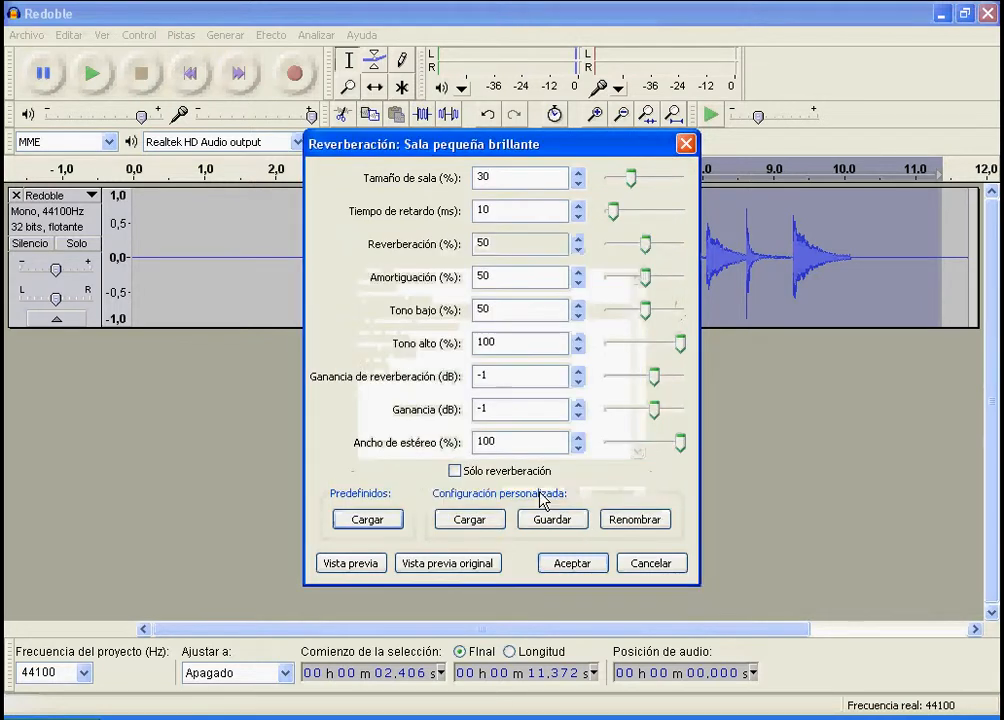
click(561, 565)
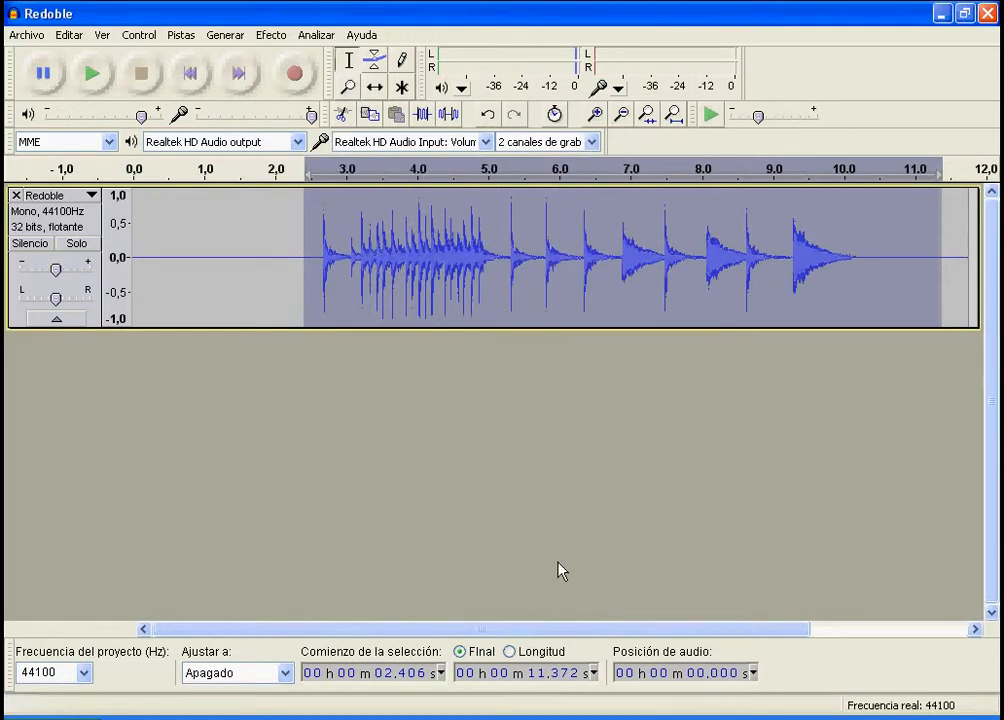
Play the selection with the bright small-room reverb, and undo that reverb
click(92, 80)
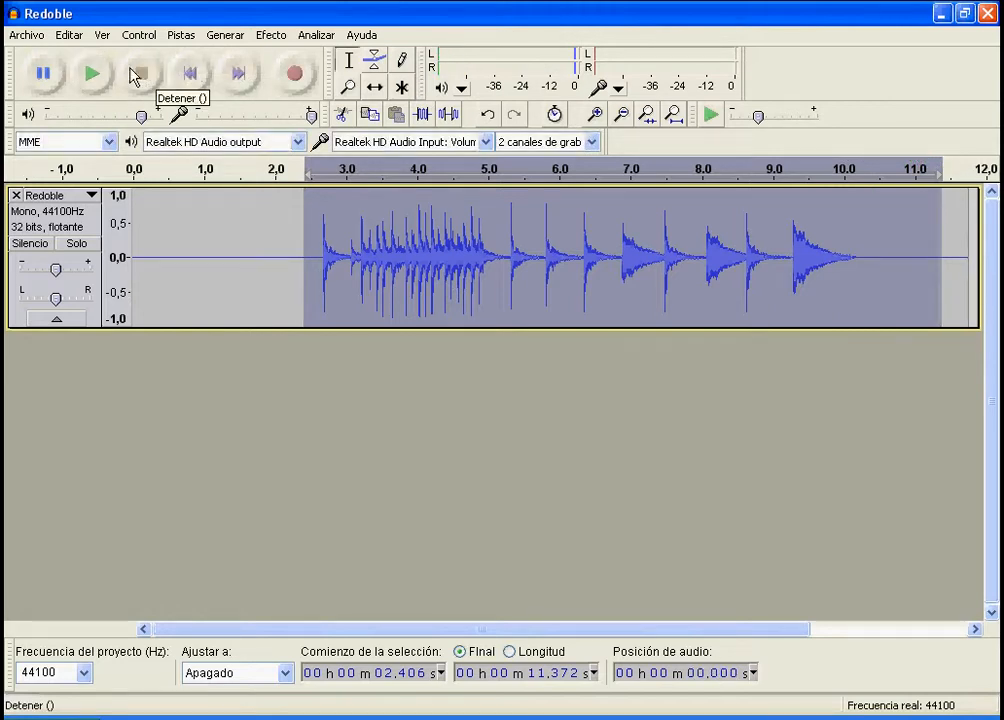
click(74, 37)
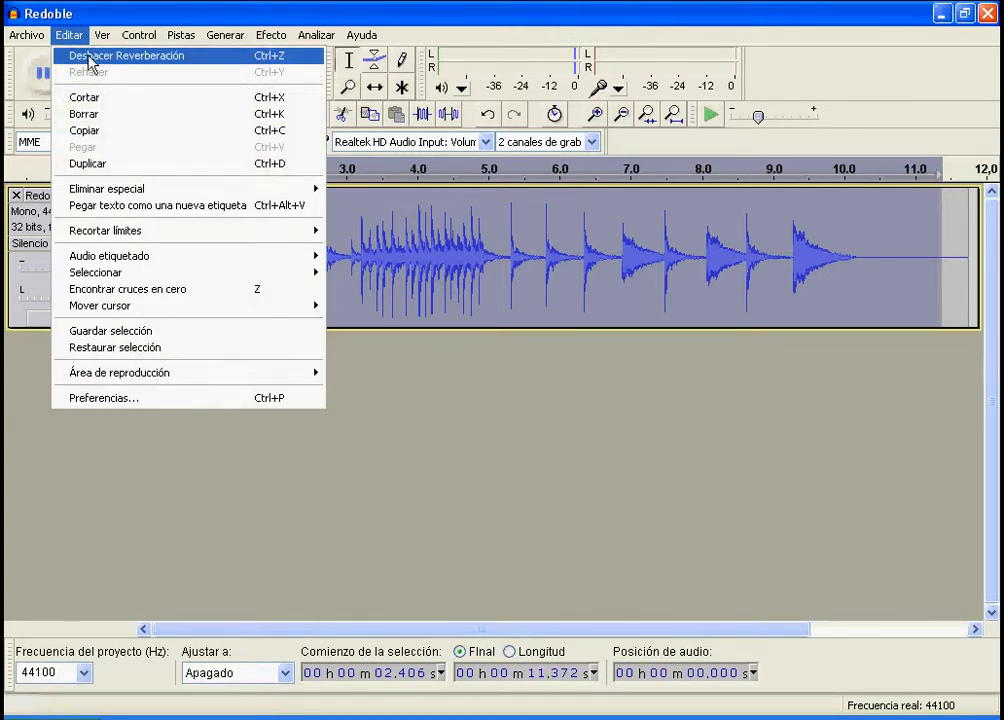
click(89, 58)
Apply reverb to the selected drums with the Sala pequeña oscura preset and play the selection
click(285, 44)
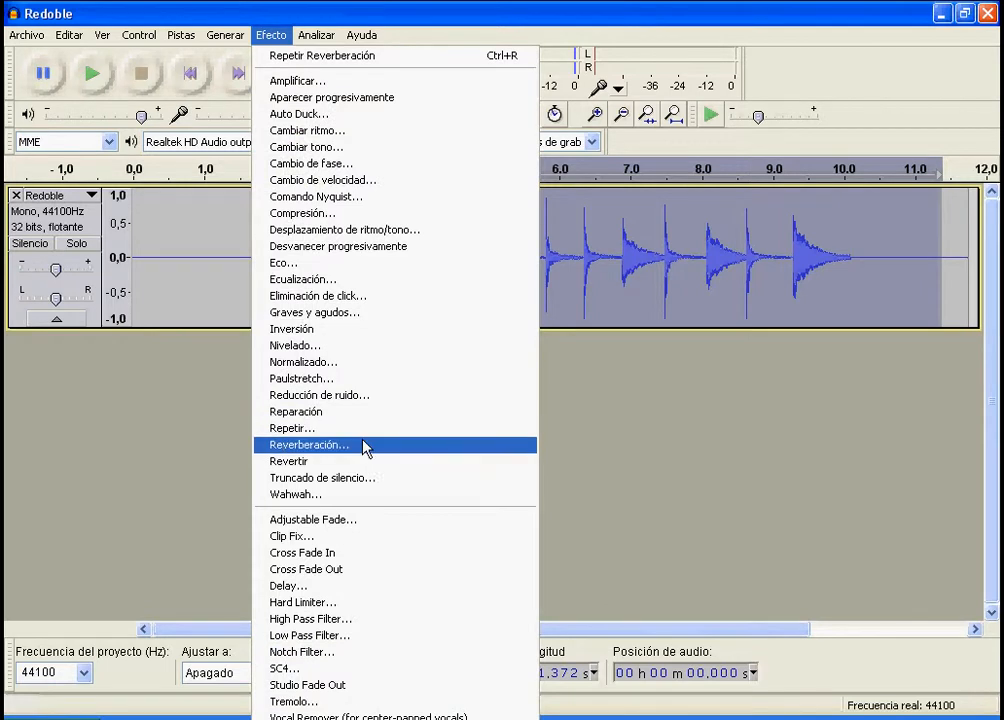
click(366, 449)
click(402, 519)
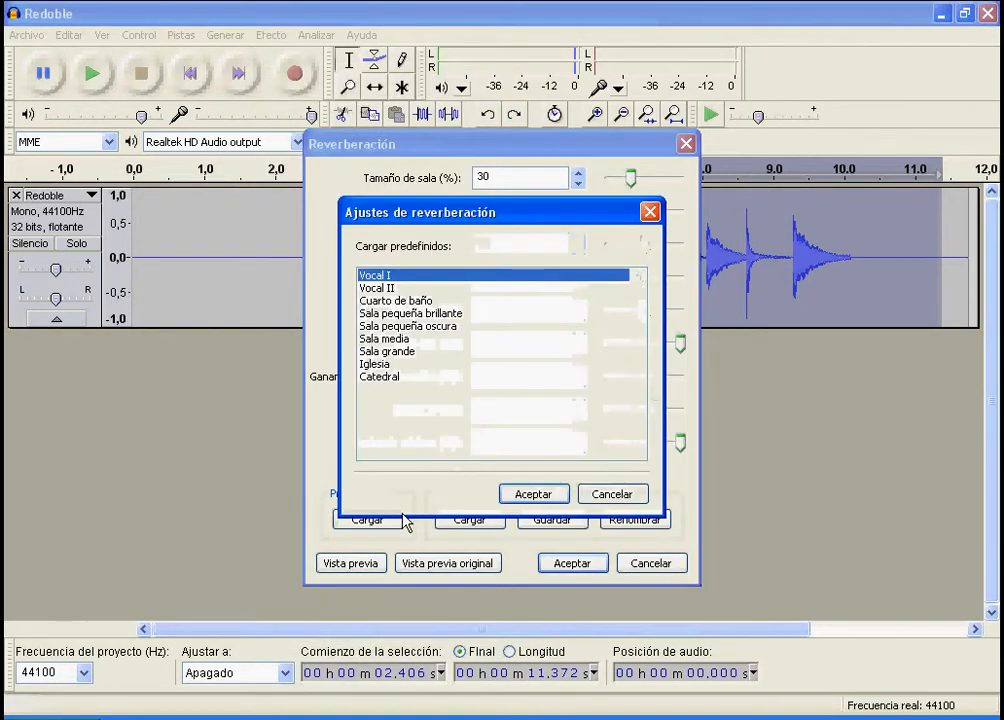
click(455, 327)
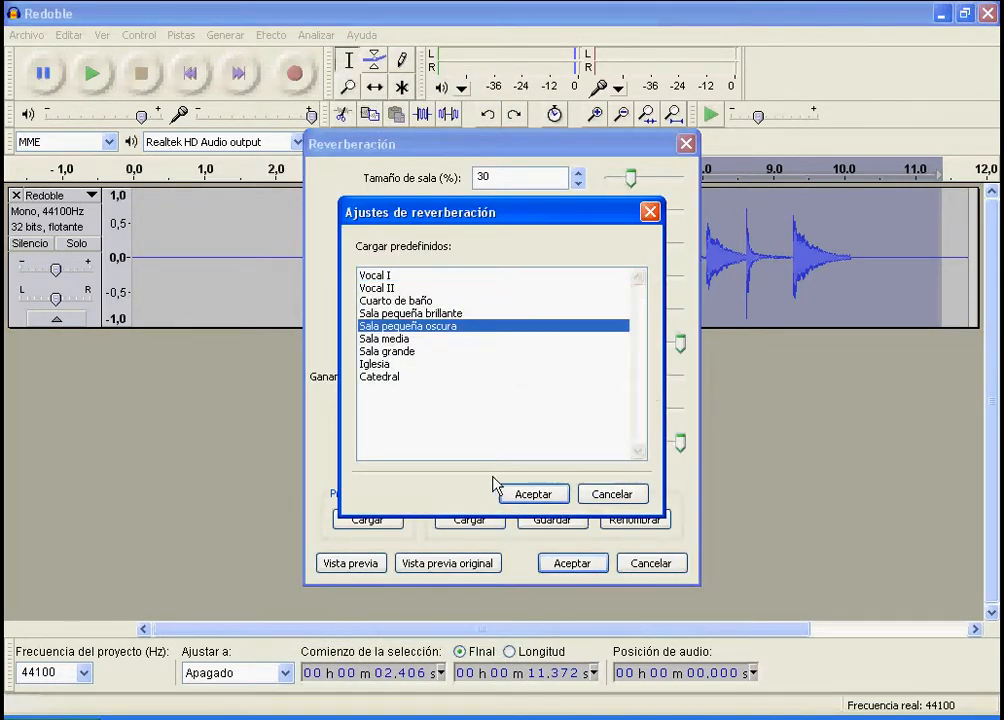
click(522, 497)
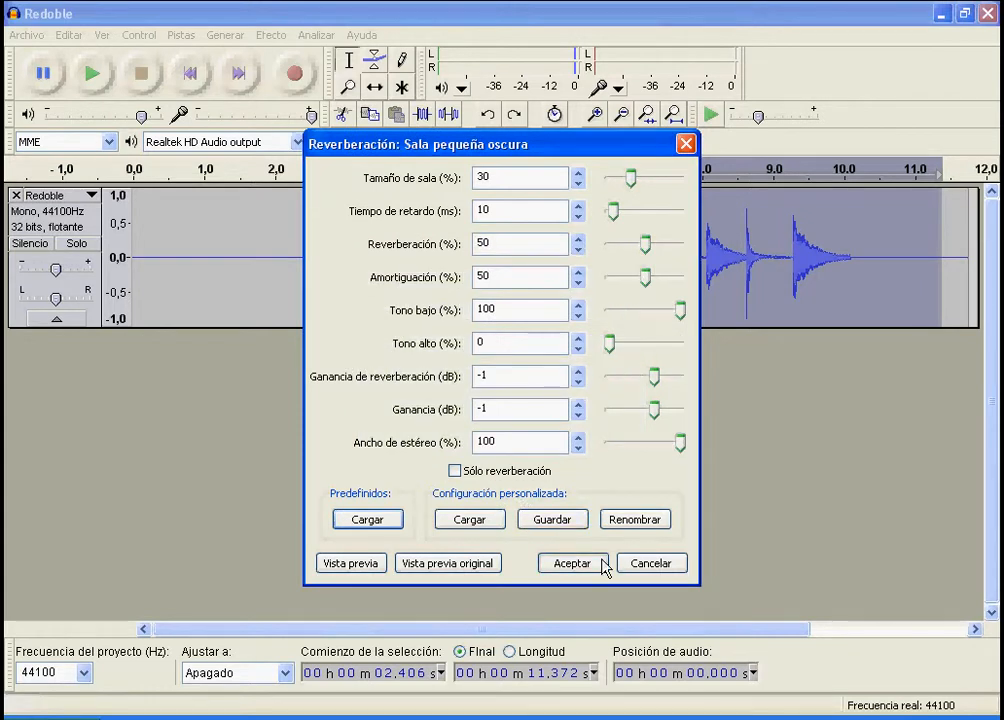
click(603, 563)
click(97, 80)
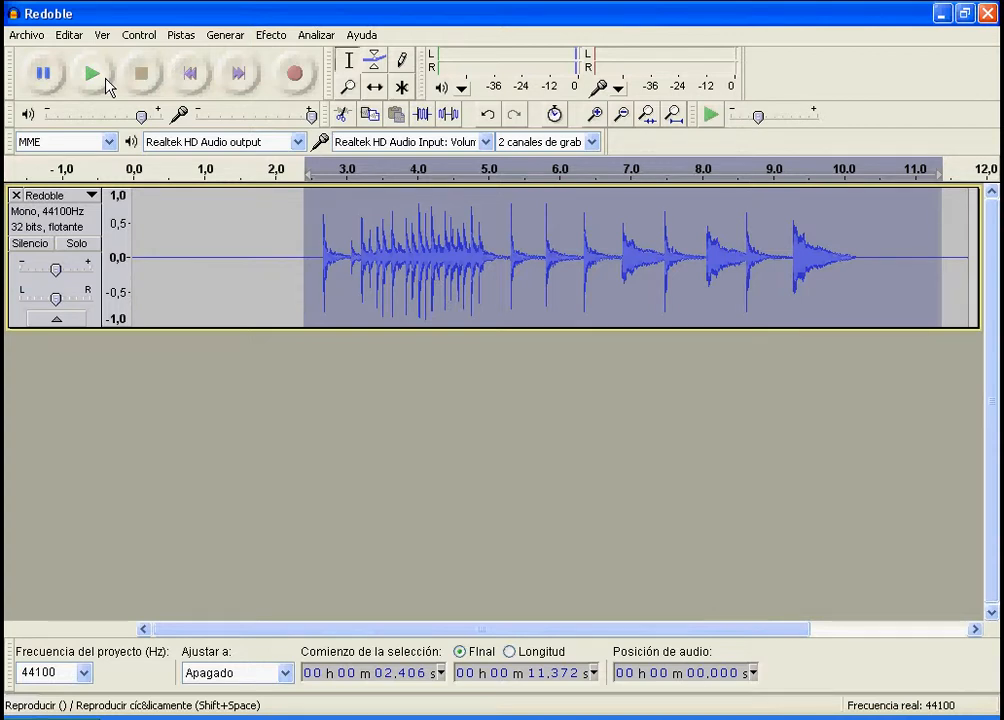
Export the audio to the desktop as an Ogg Vorbis file named Redoble_LIMPIO, leaving the metadata blank
click(28, 35)
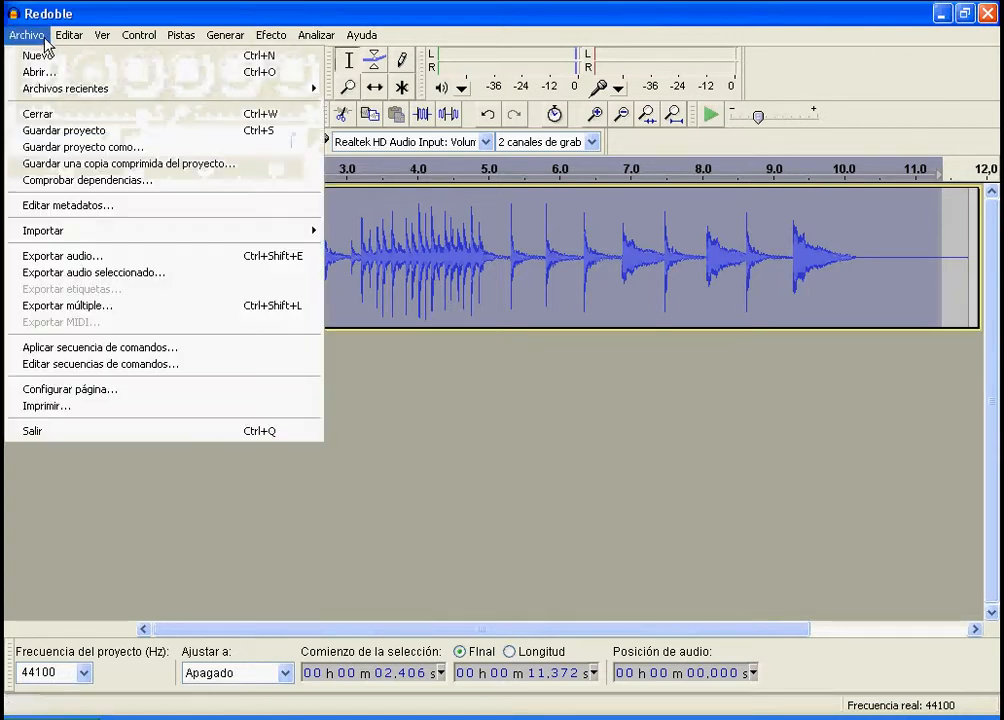
click(66, 258)
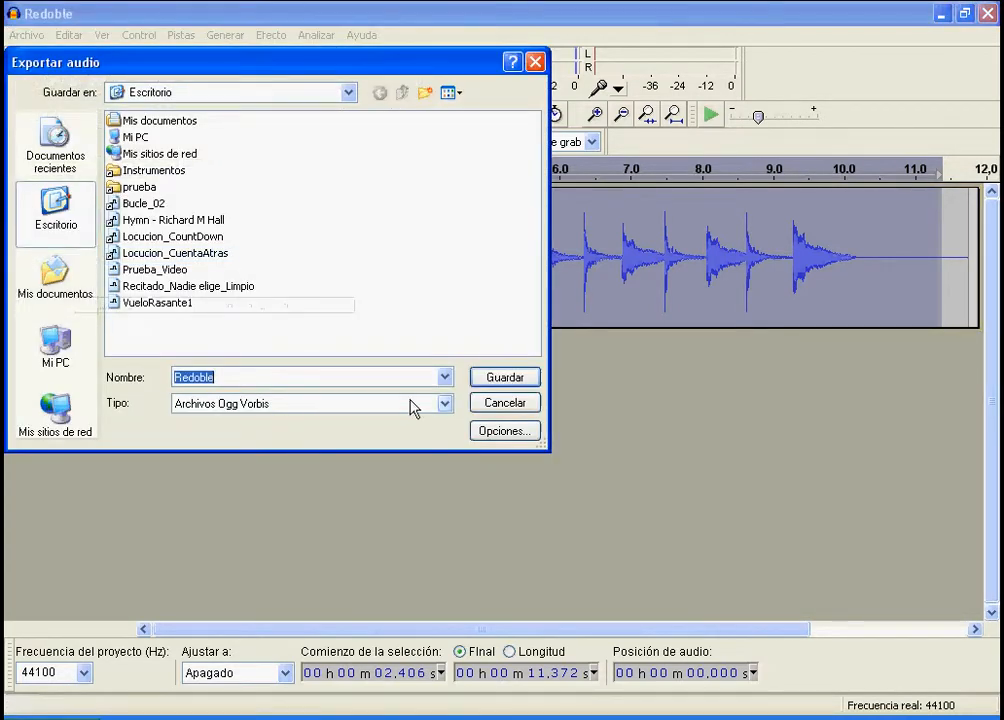
click(230, 377)
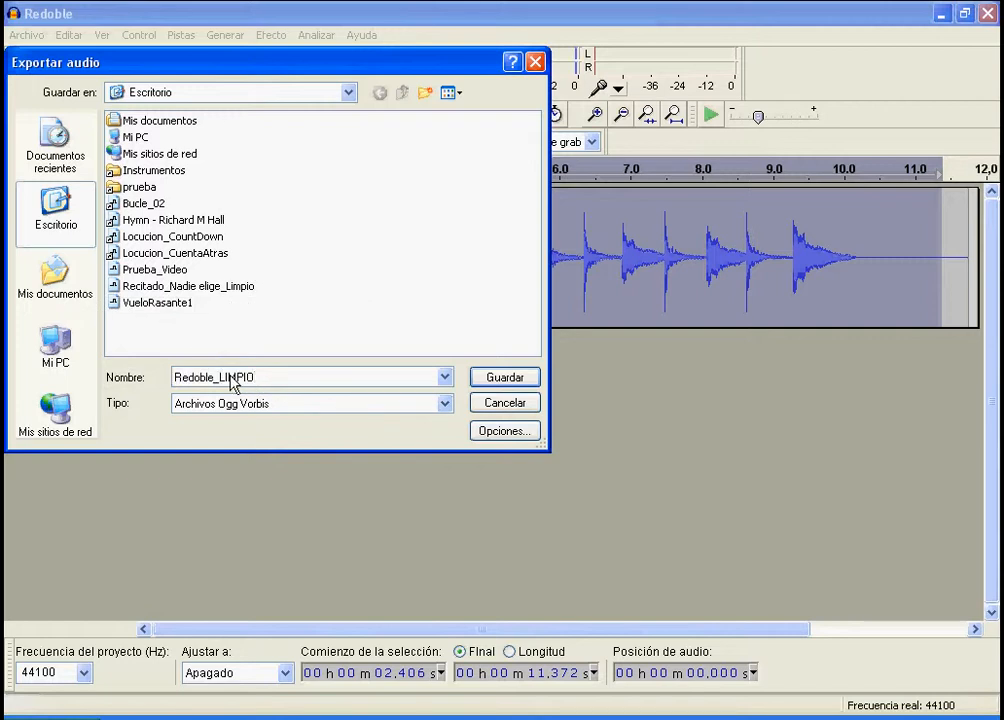
click(494, 382)
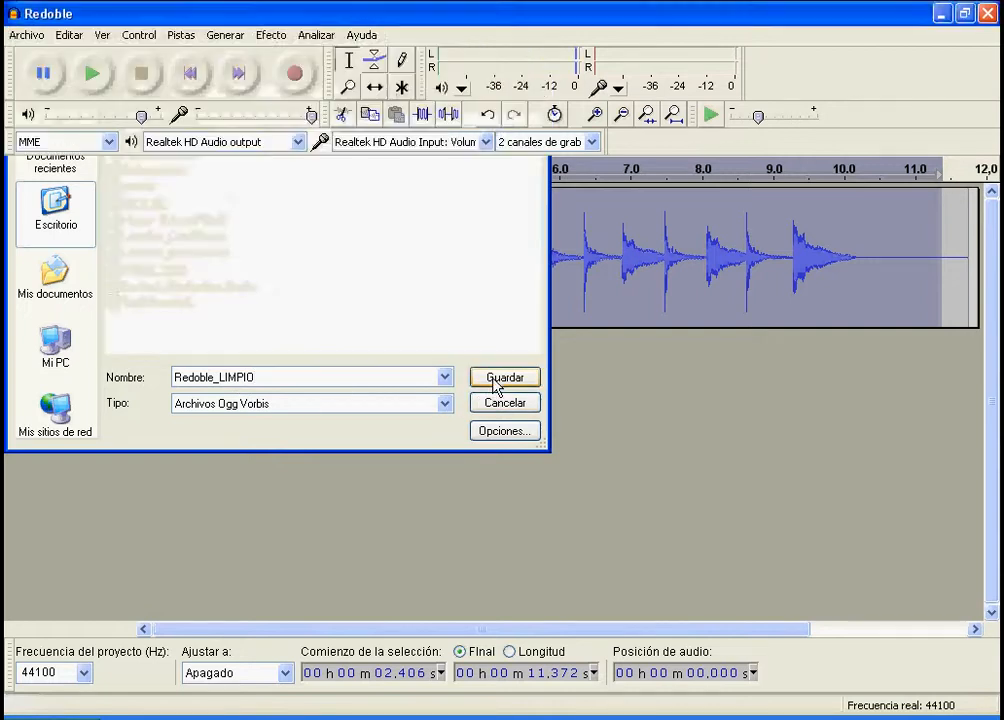
click(682, 480)
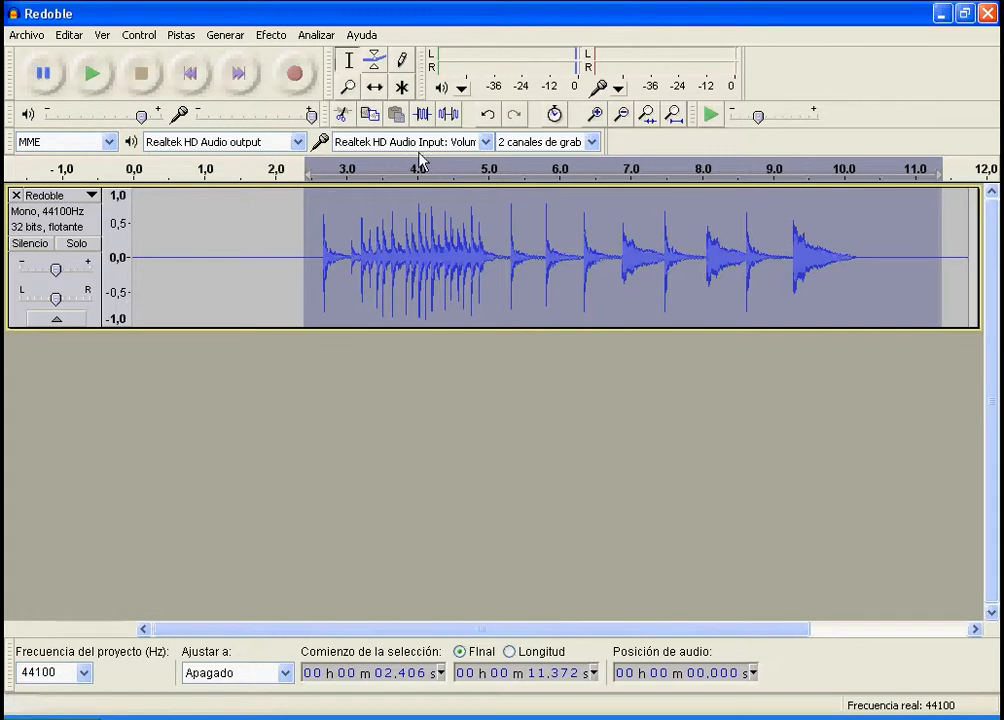
click(288, 42)
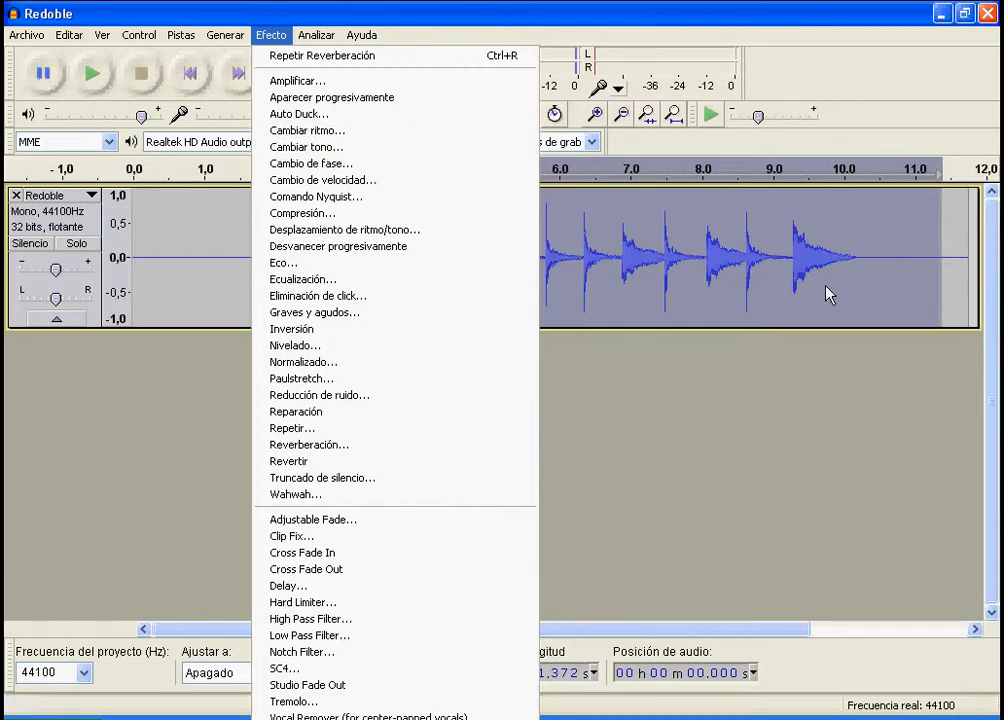
click(217, 266)
click(217, 266)
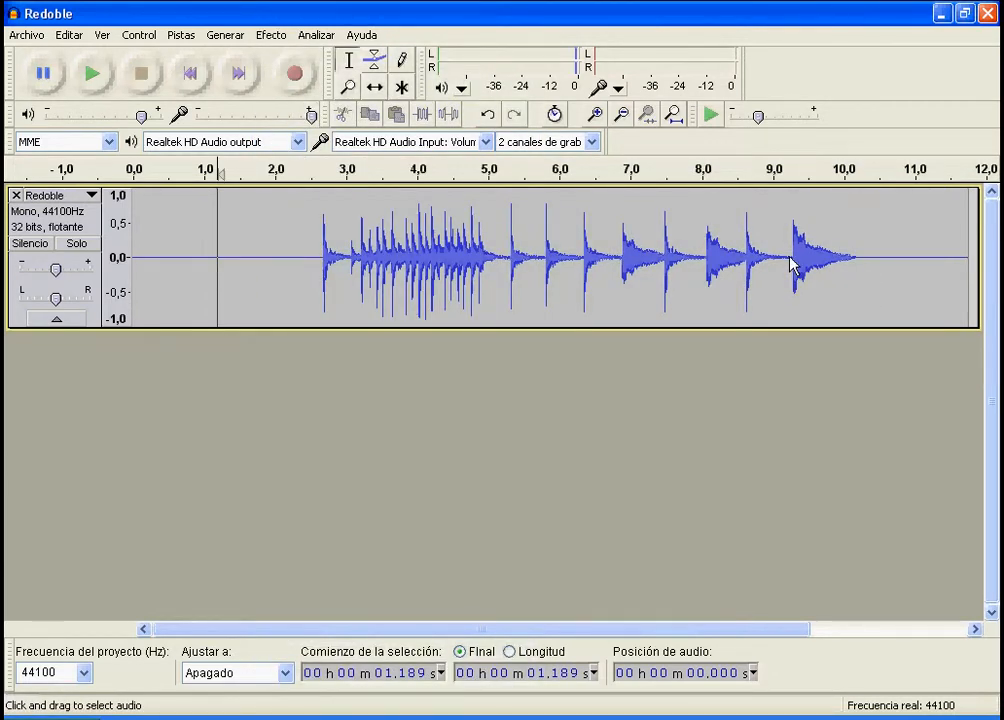
Change the tempo of the final drum hit, from about 9.2 s to 11.6 s, by -20 percent and play the track from about 5.2 s
drag(791, 264, 959, 265)
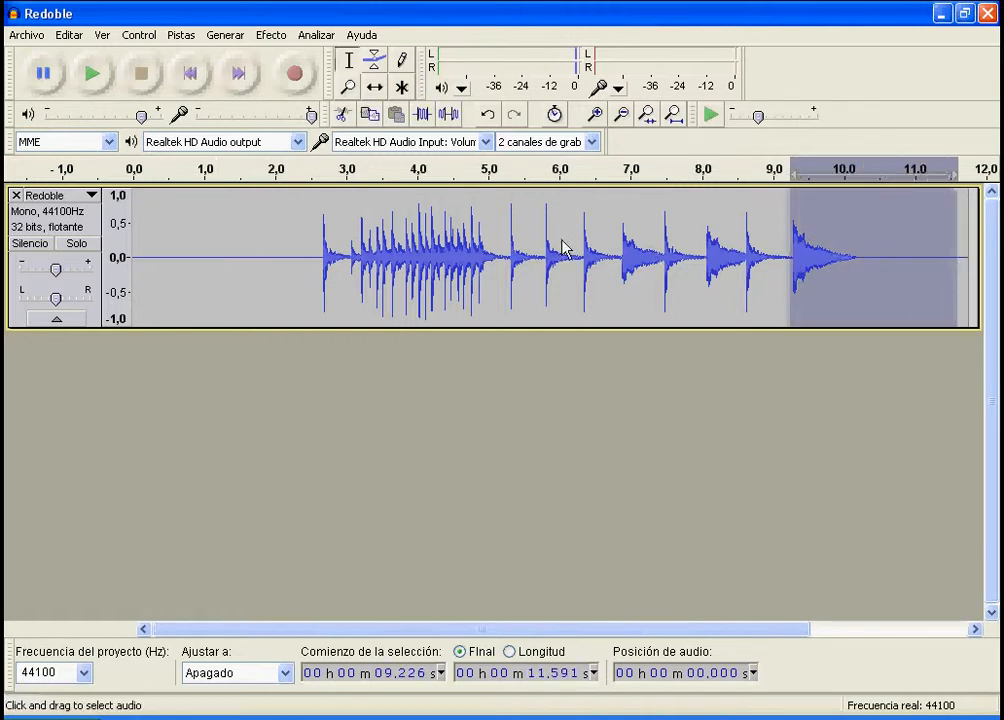
click(272, 35)
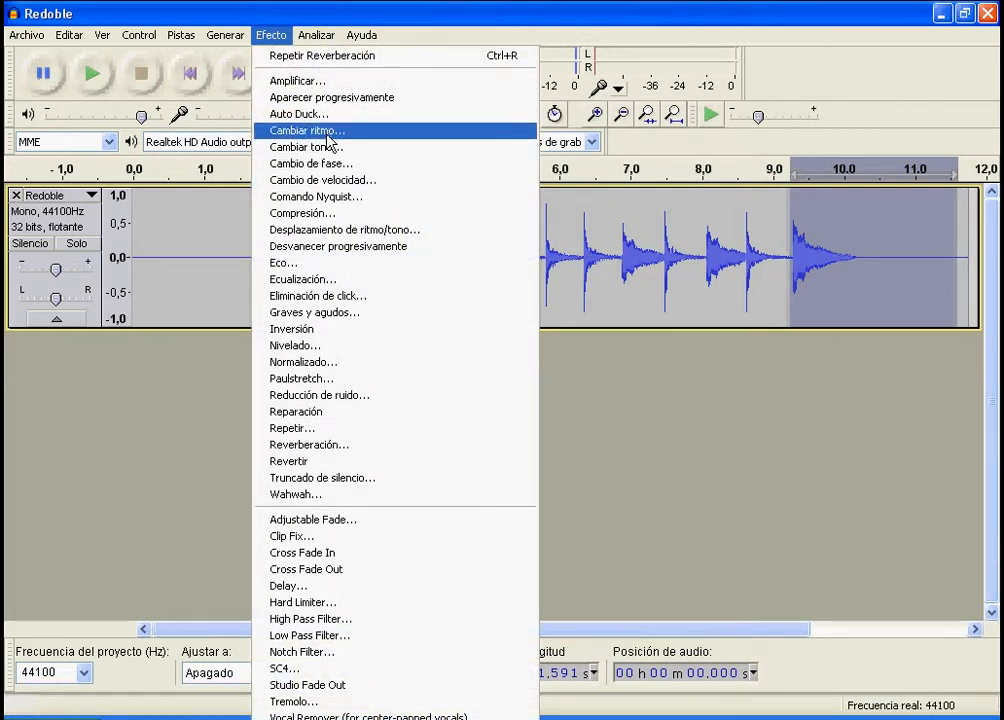
click(329, 131)
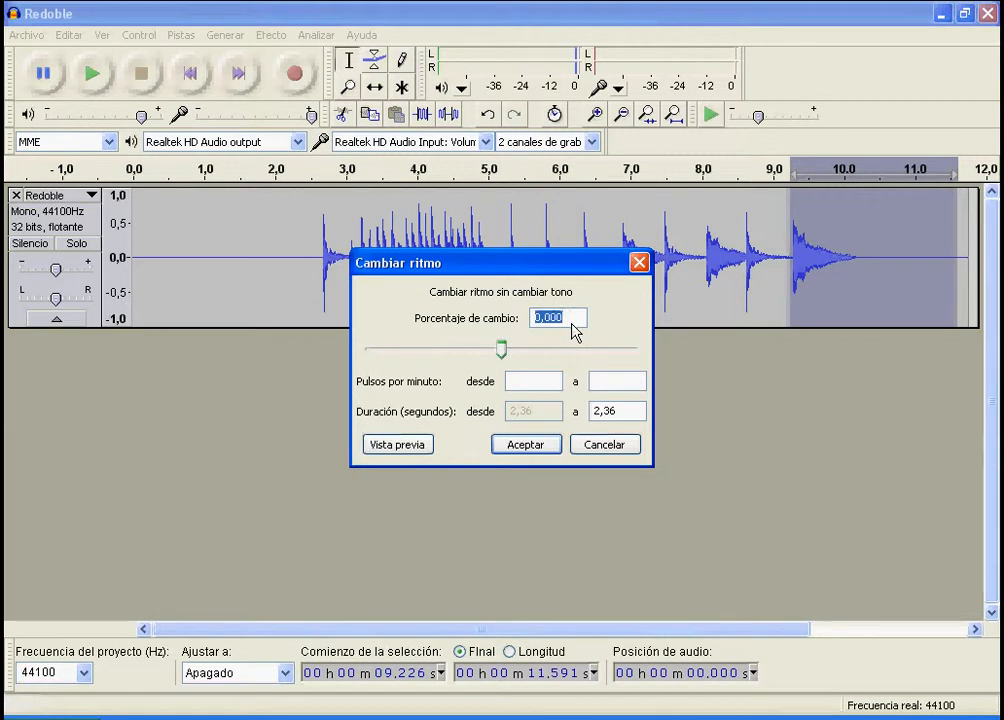
text(-)
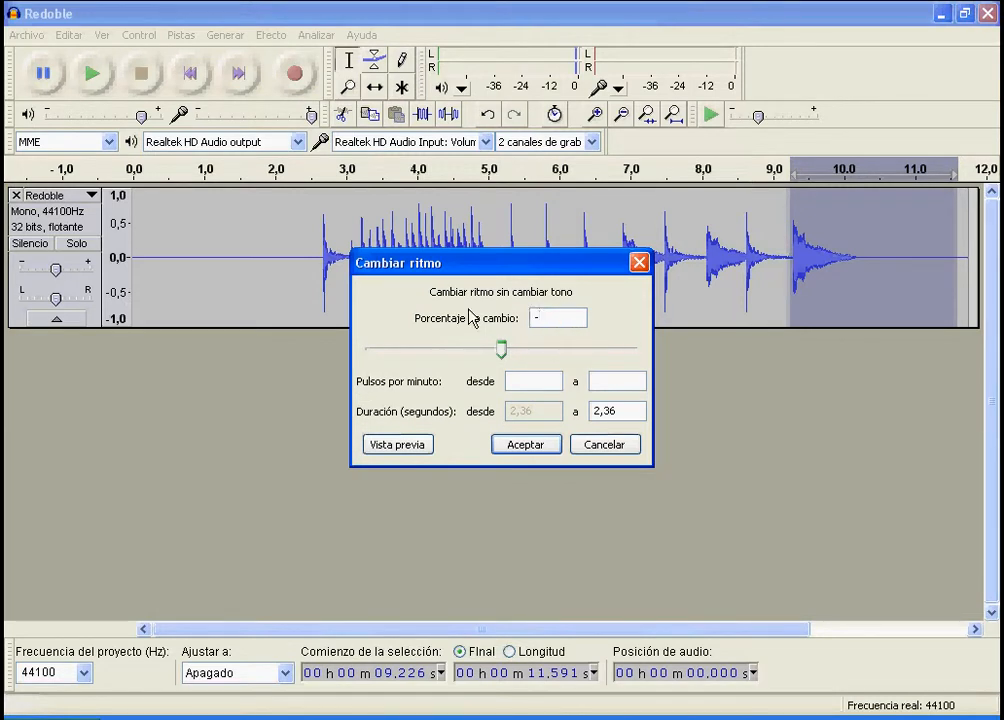
text(20)
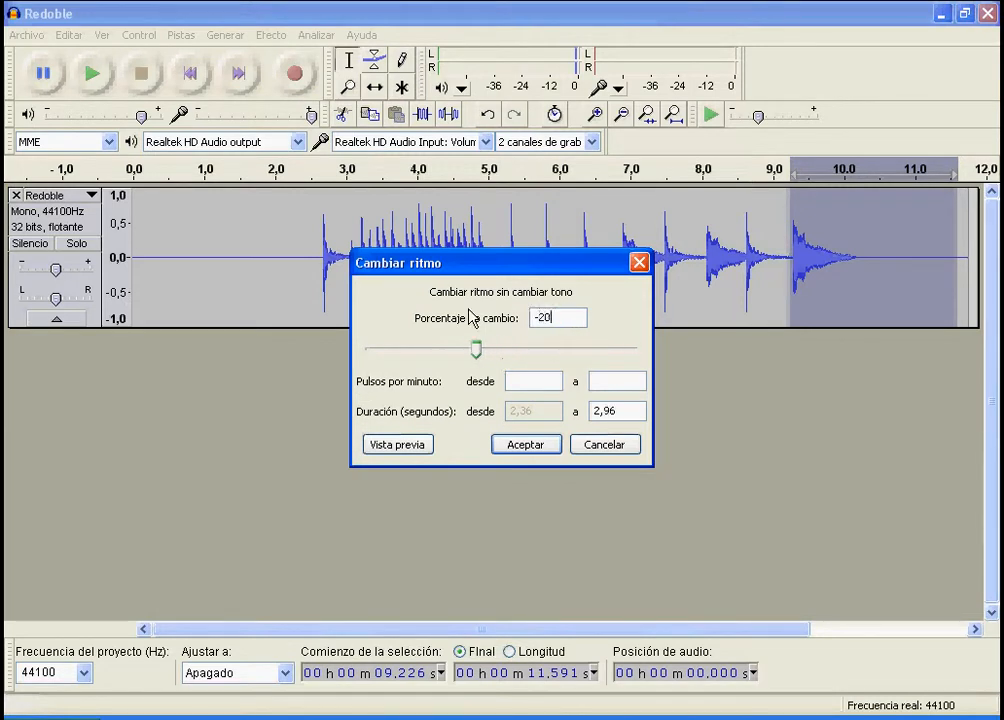
click(527, 444)
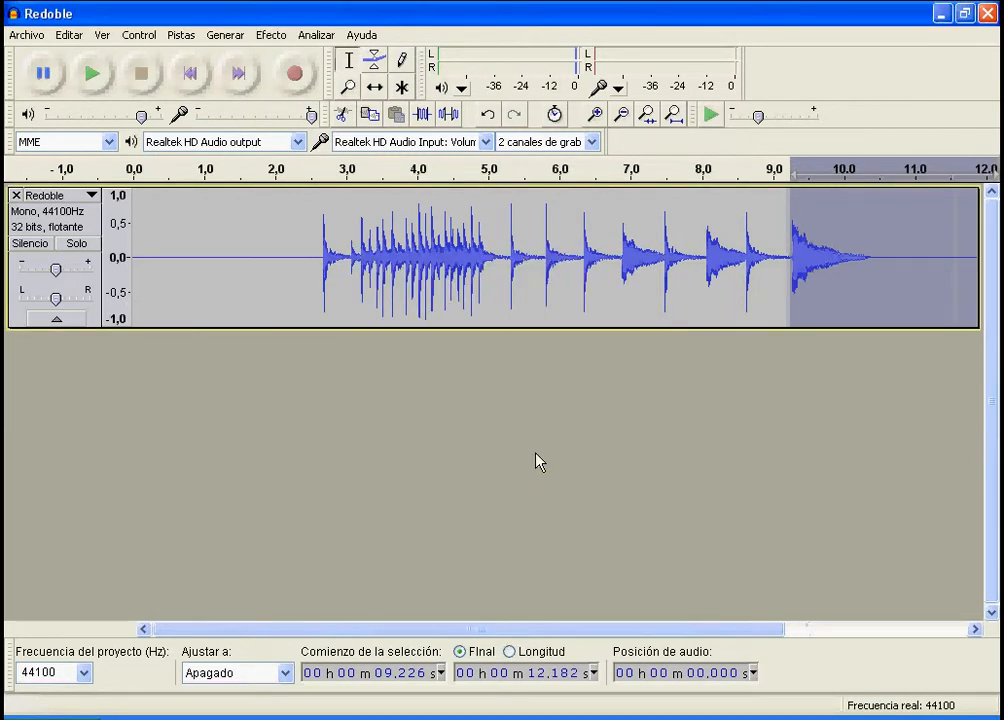
click(507, 262)
click(92, 71)
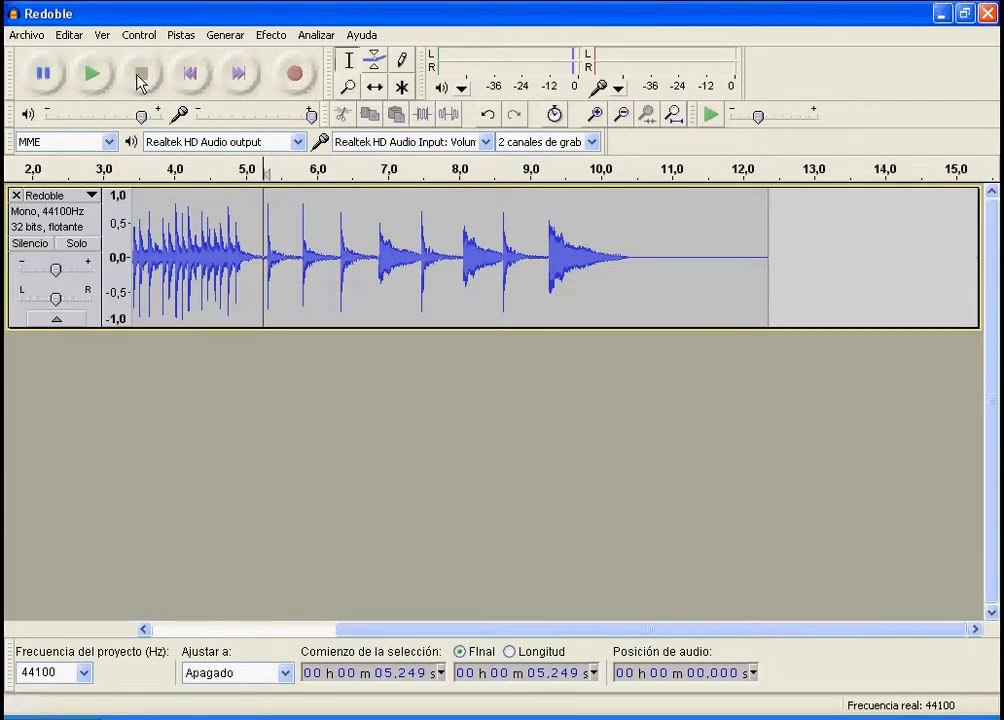
Export the audio again as Ogg Vorbis over the existing Redoble_LIMPIO file on the desktop, leaving the metadata blank
click(33, 36)
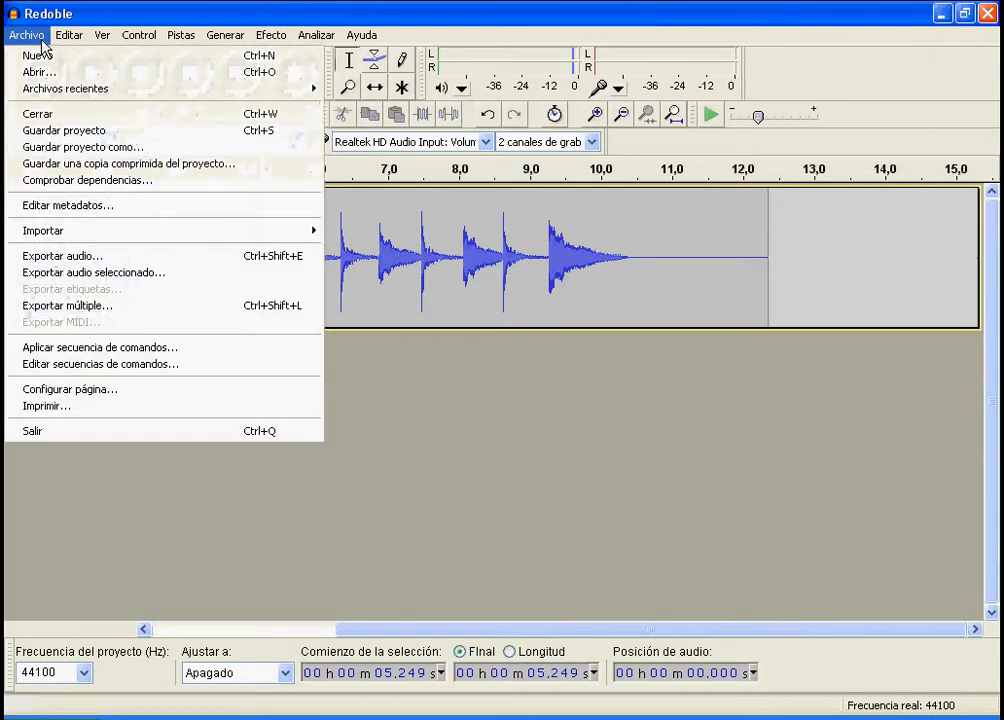
click(87, 257)
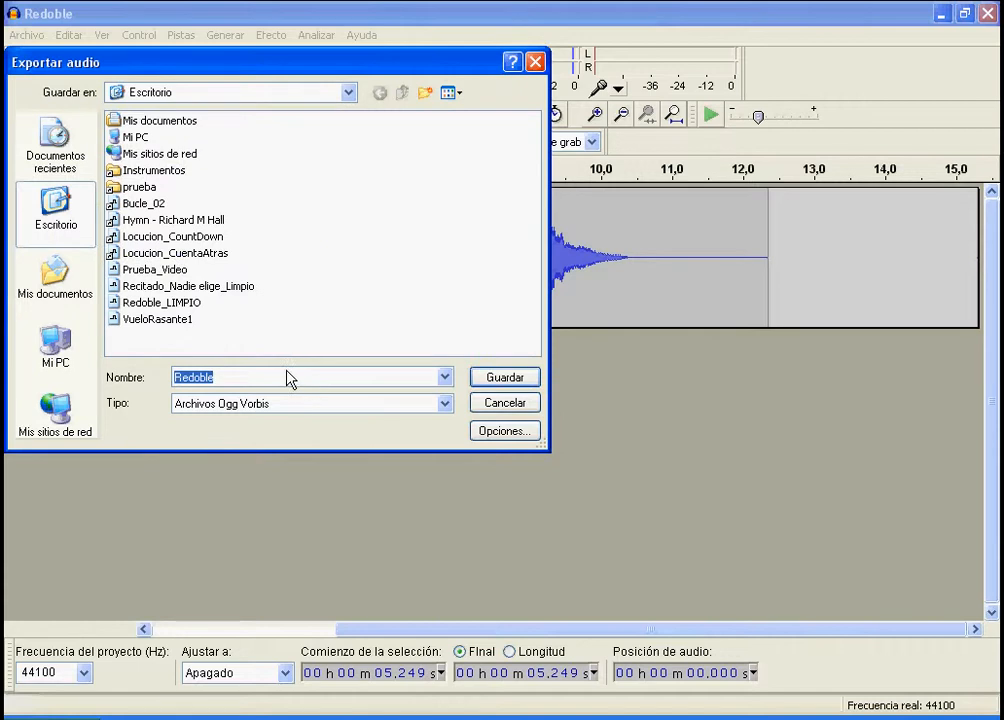
click(190, 303)
click(487, 380)
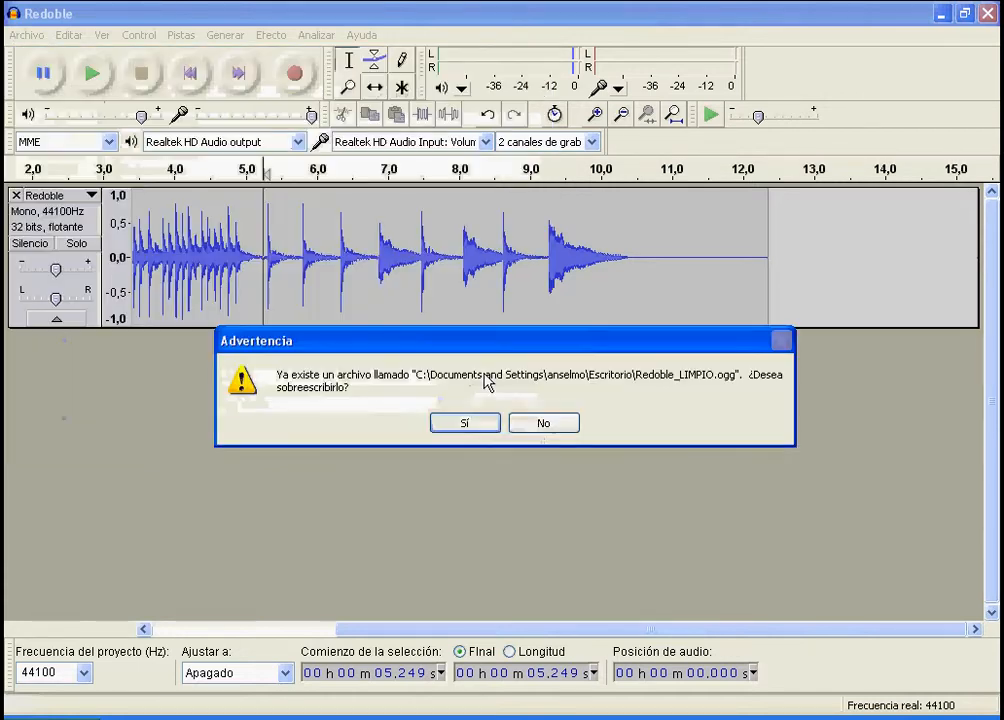
click(493, 424)
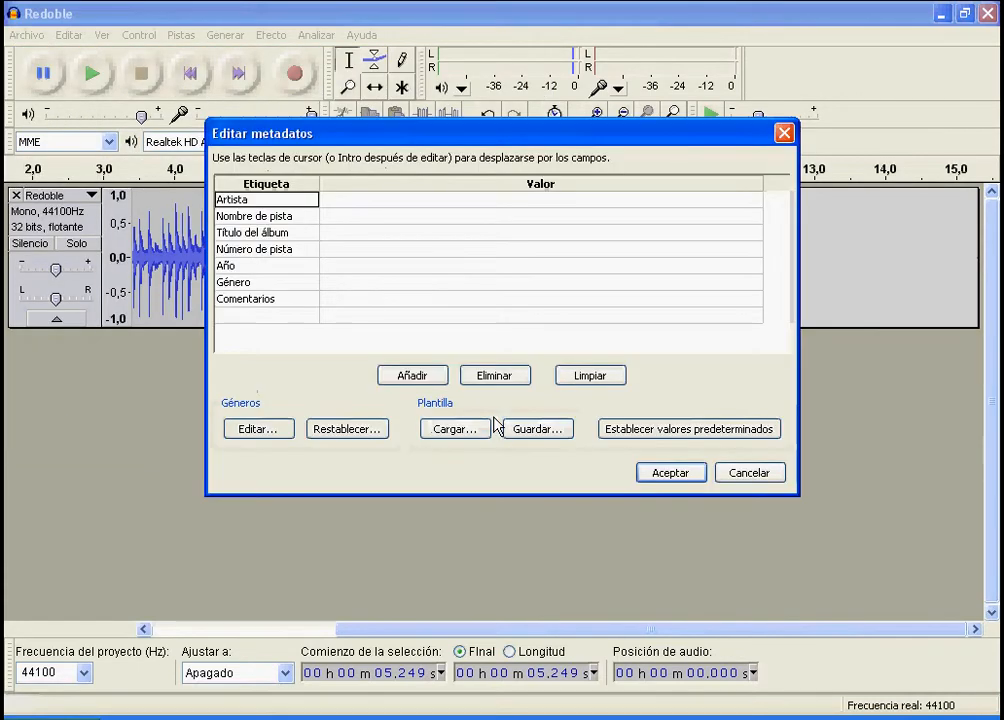
click(650, 470)
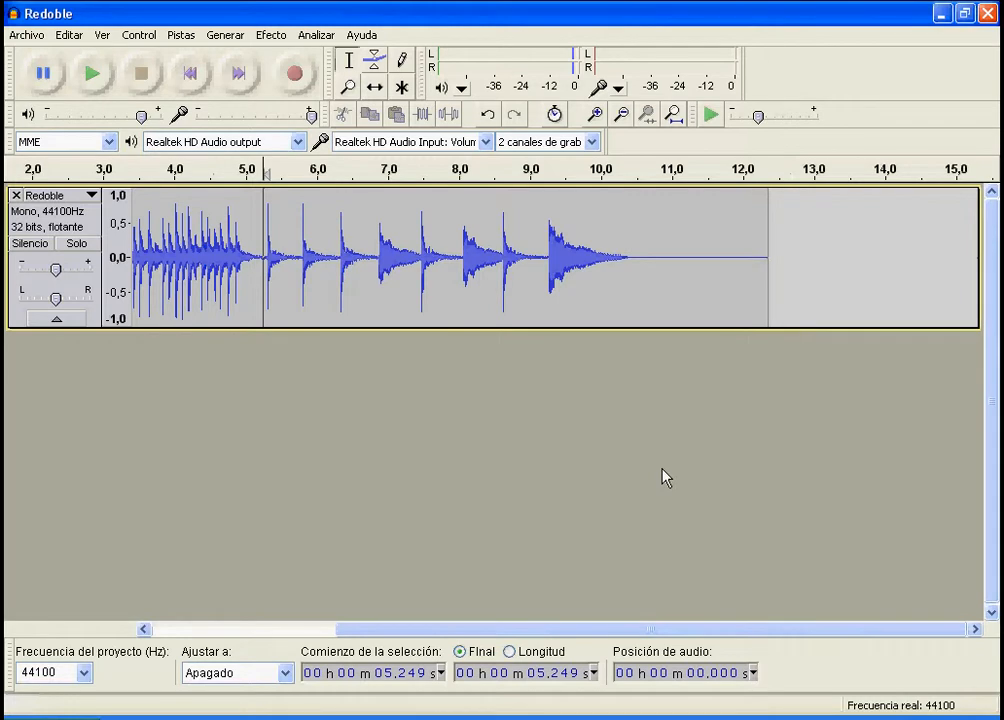
click(666, 262)
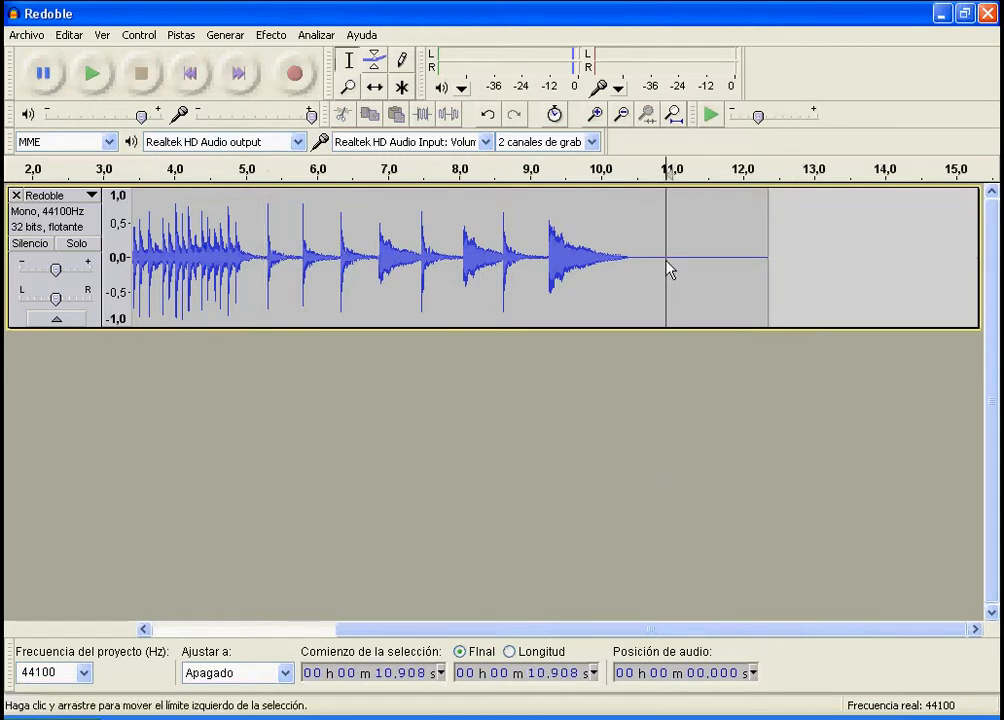